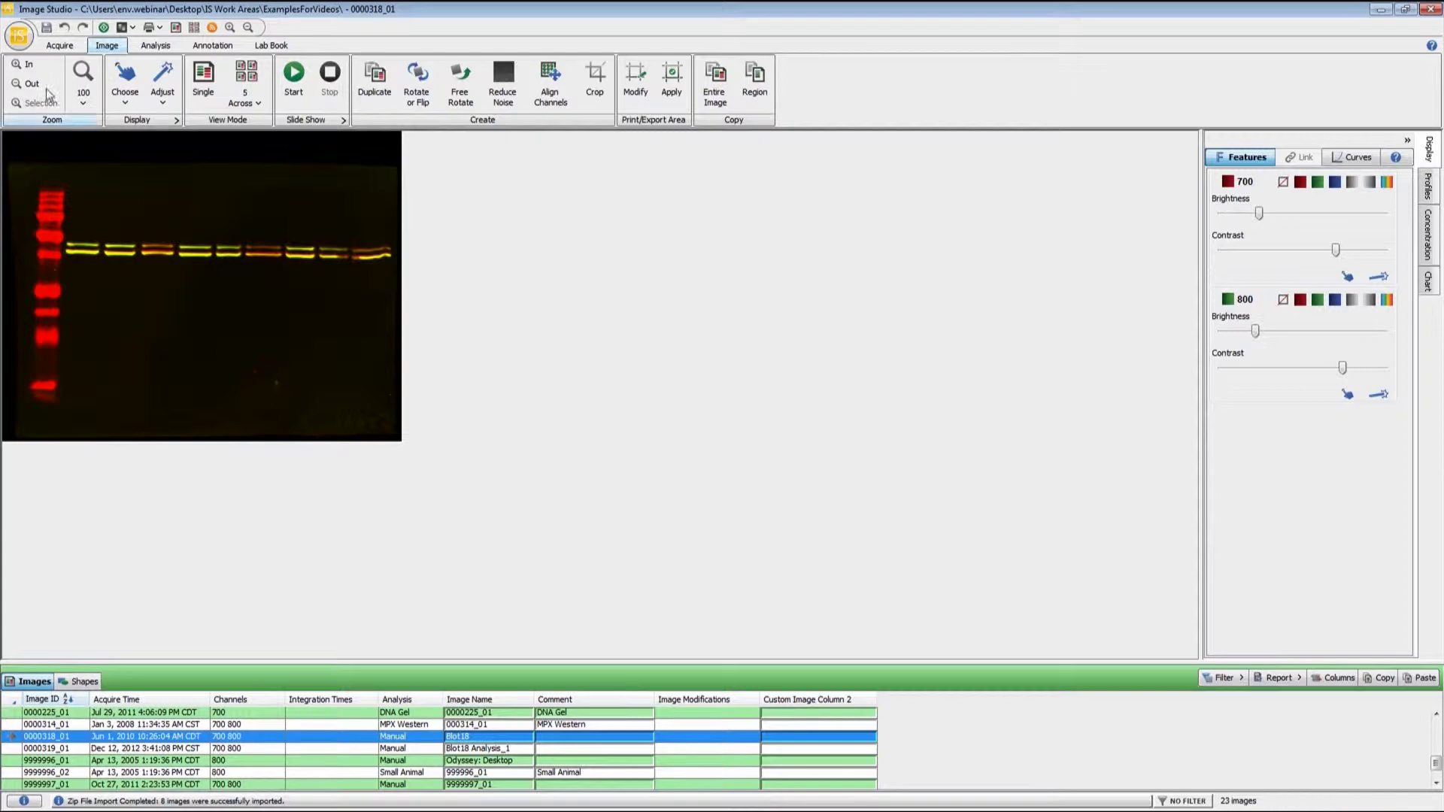
Zoom the two-channel blot view to 200% after checking the available Zoom levels.
{"action": "left_click", "coordinate": [83, 106]}
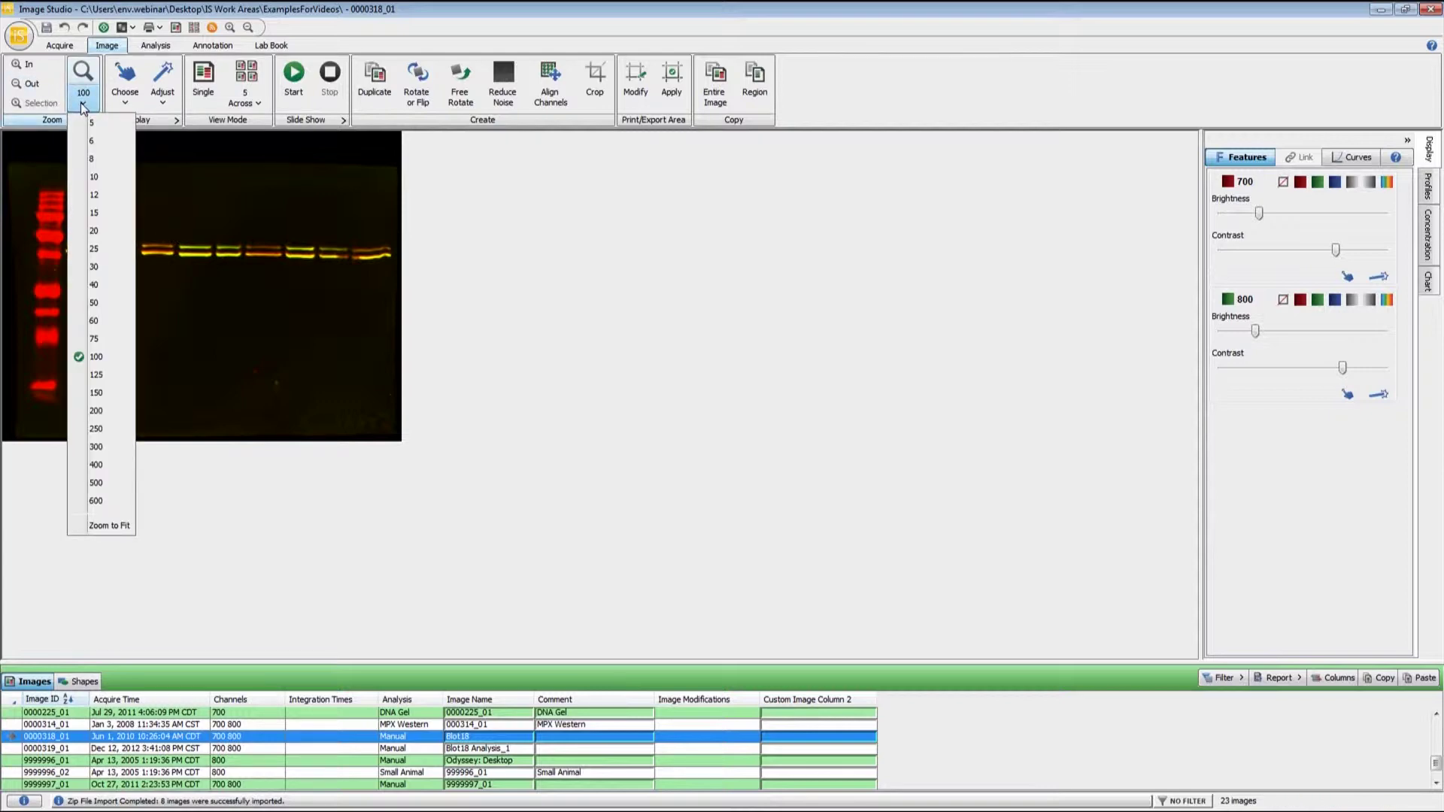
{"action": "left_click", "coordinate": [215, 169]}
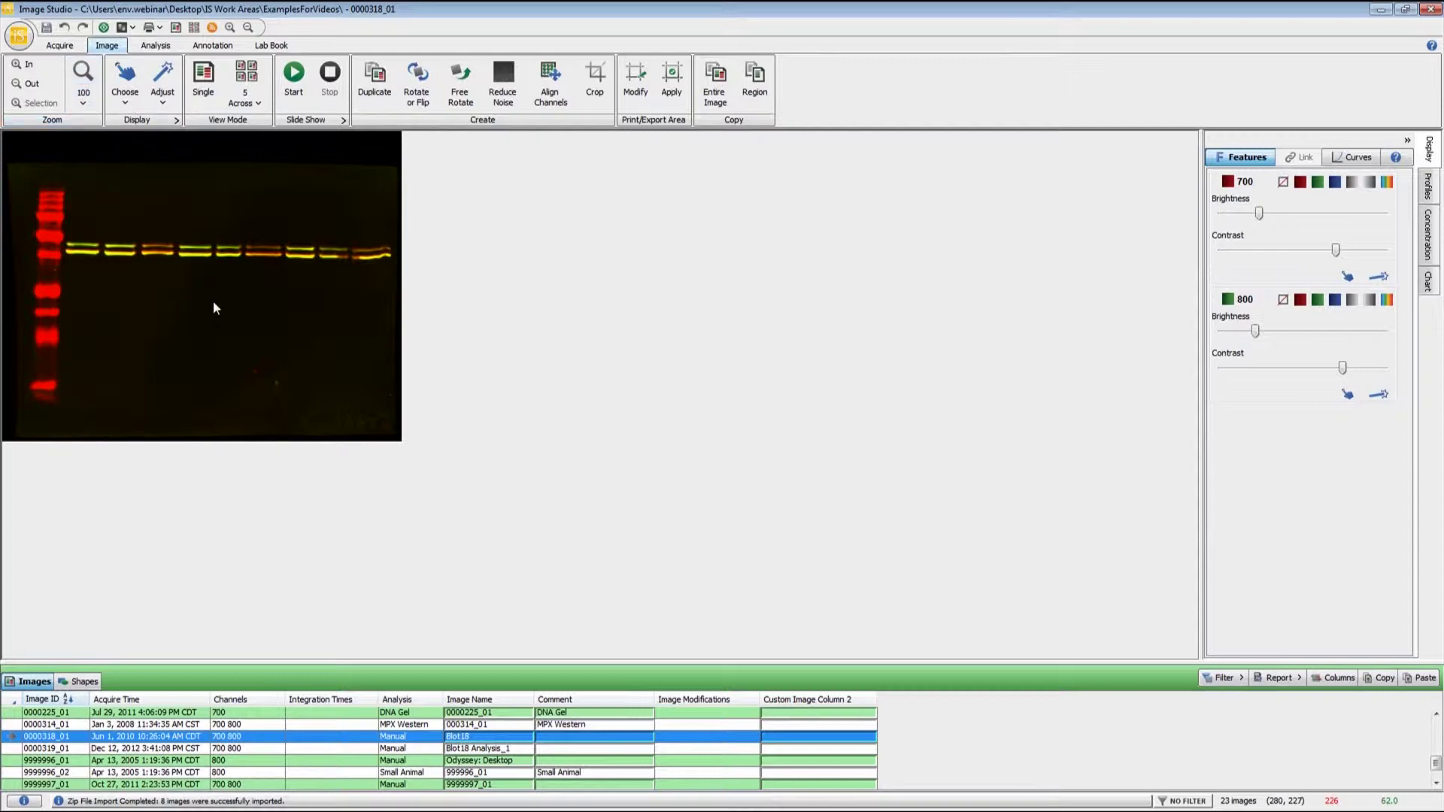
{"action": "scroll", "coordinate": [214, 301], "scroll_direction": "up", "scroll_amount": 3}
{"action": "scroll", "coordinate": [213, 301], "scroll_direction": "down", "scroll_amount": 3}
{"action": "scroll", "coordinate": [214, 309], "scroll_direction": "down", "scroll_amount": 1}
{"action": "scroll", "coordinate": [213, 308], "scroll_direction": "up", "scroll_amount": 4}
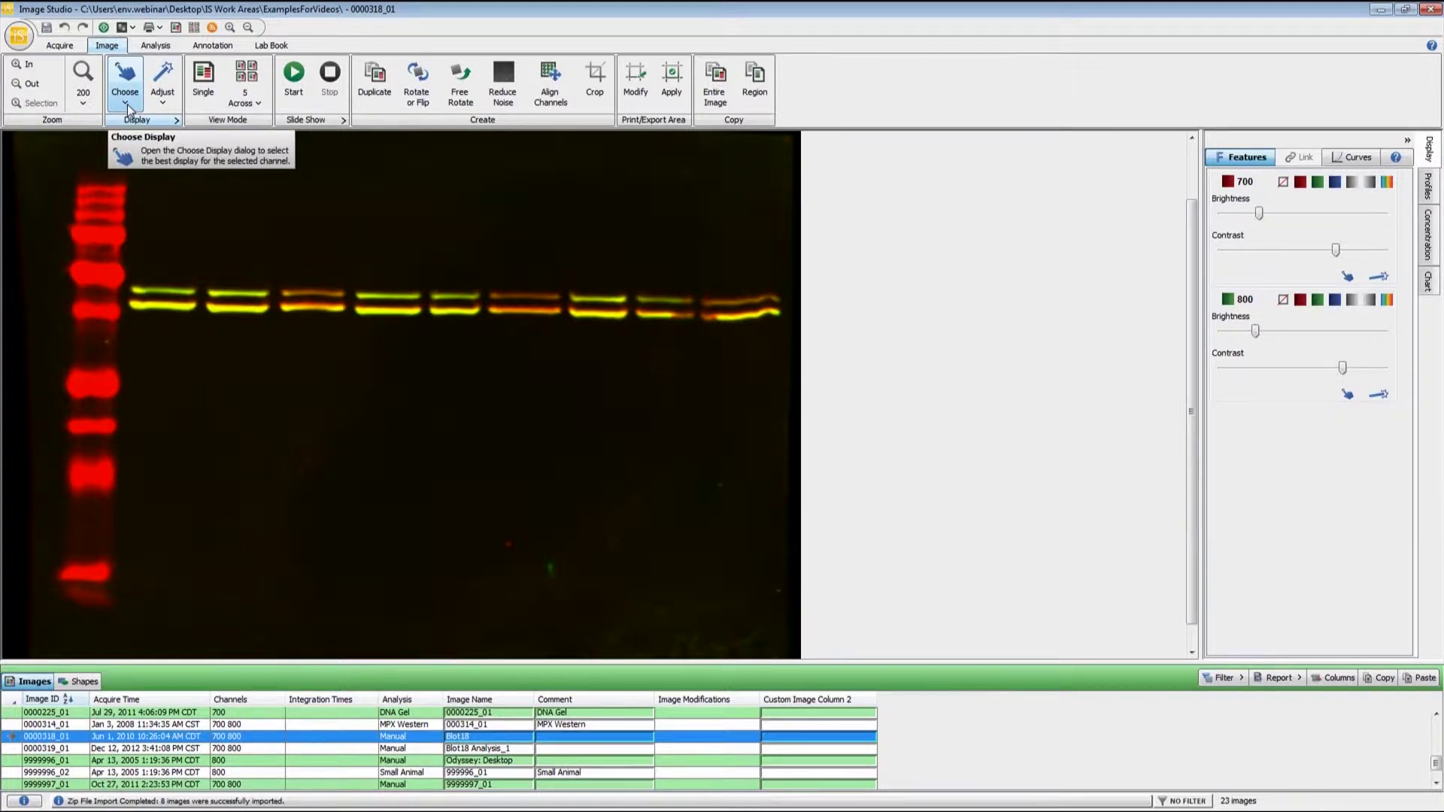
{"action": "left_click", "coordinate": [127, 105]}
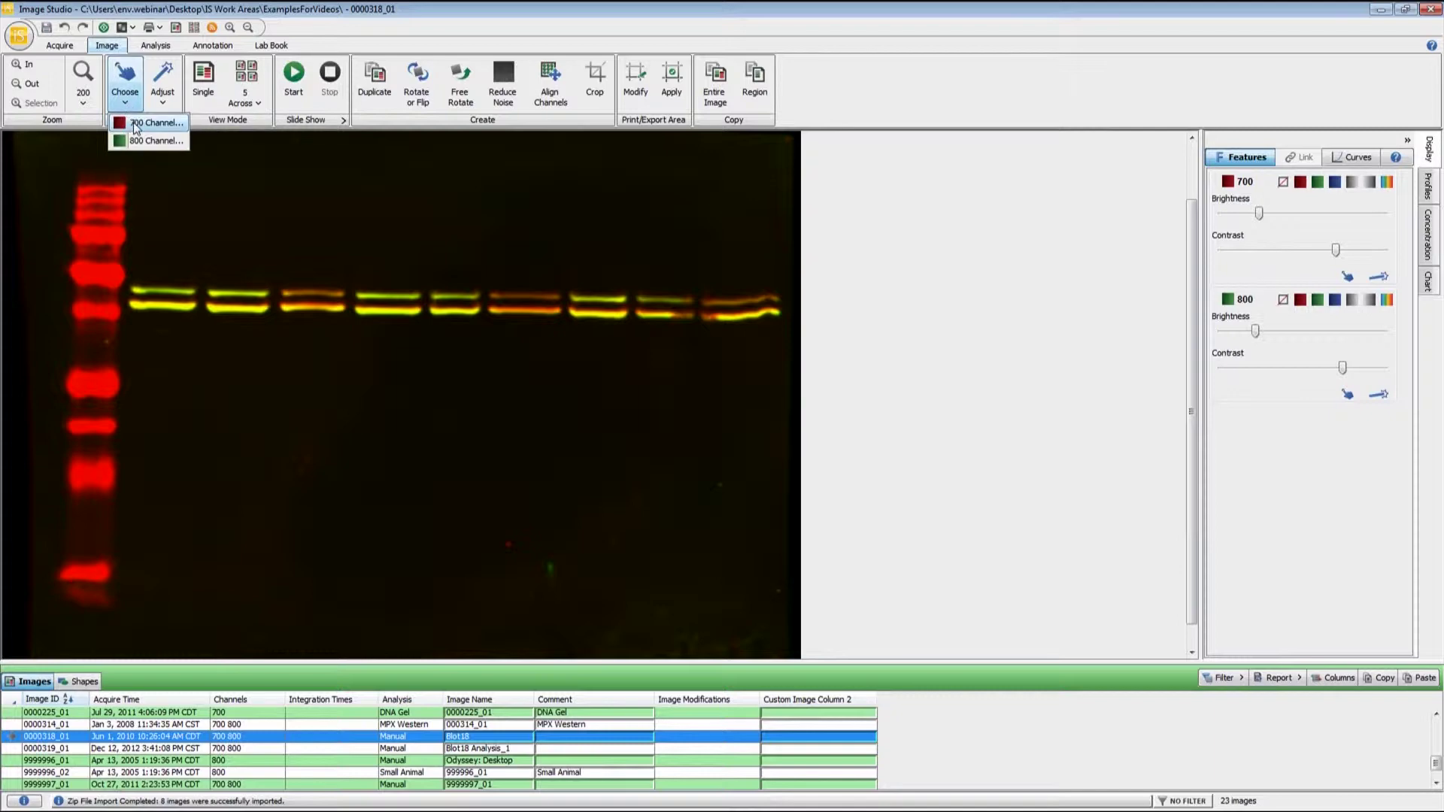
Use the first display preview option for the 700 channel.
{"action": "left_click", "coordinate": [136, 124]}
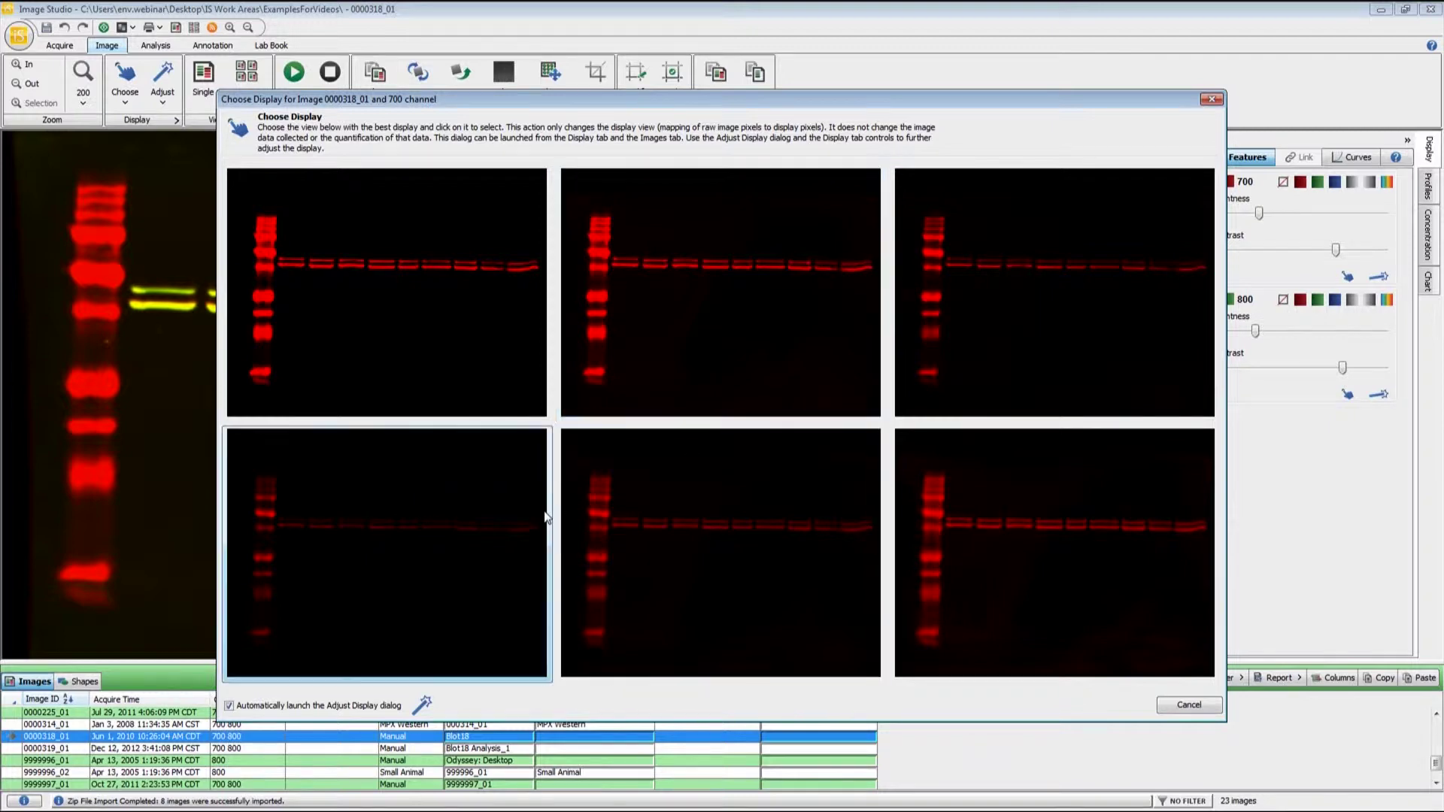
{"action": "left_click", "coordinate": [399, 320]}
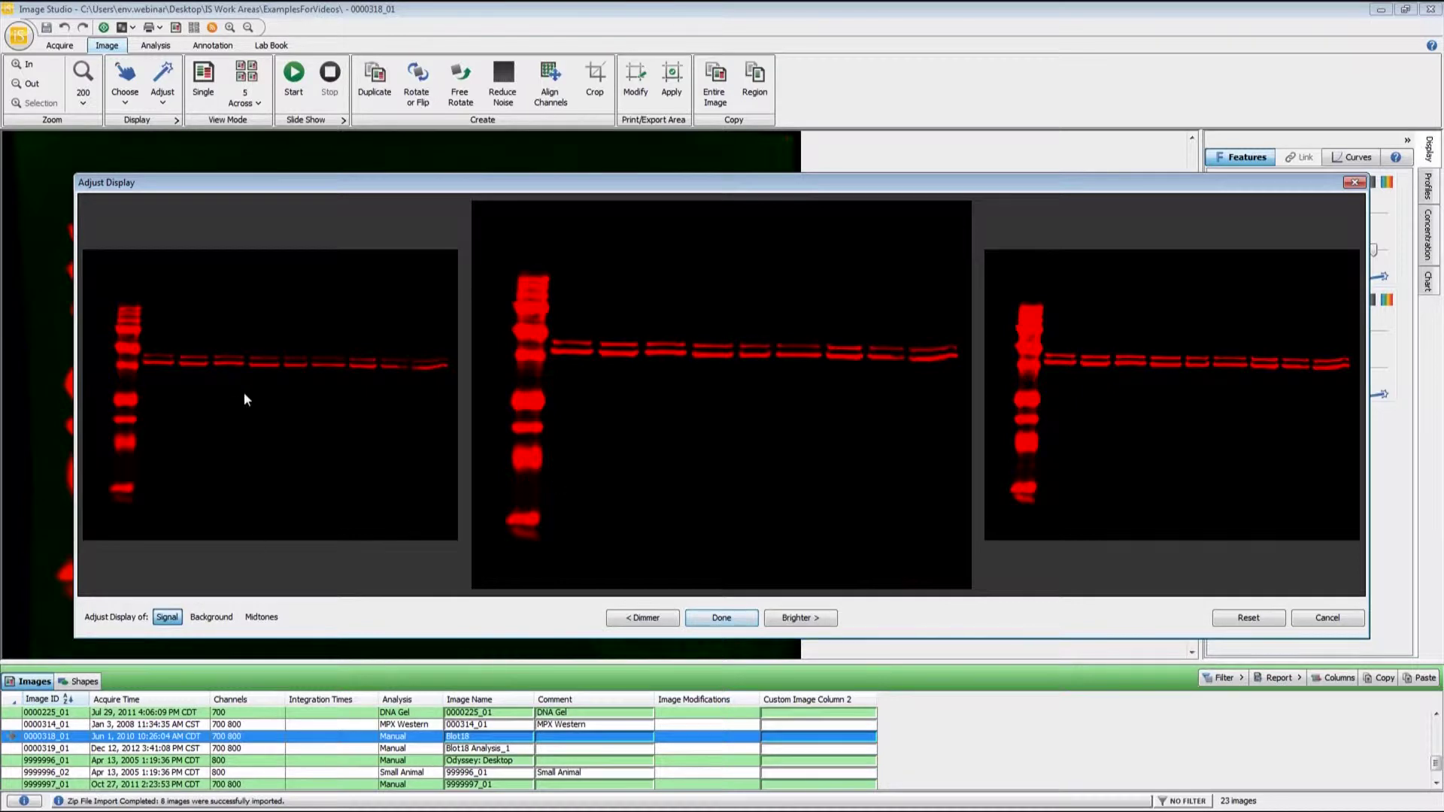
Step the 700 channel's signal brighter twice, then back one level dimmer.
{"action": "left_click", "coordinate": [802, 621]}
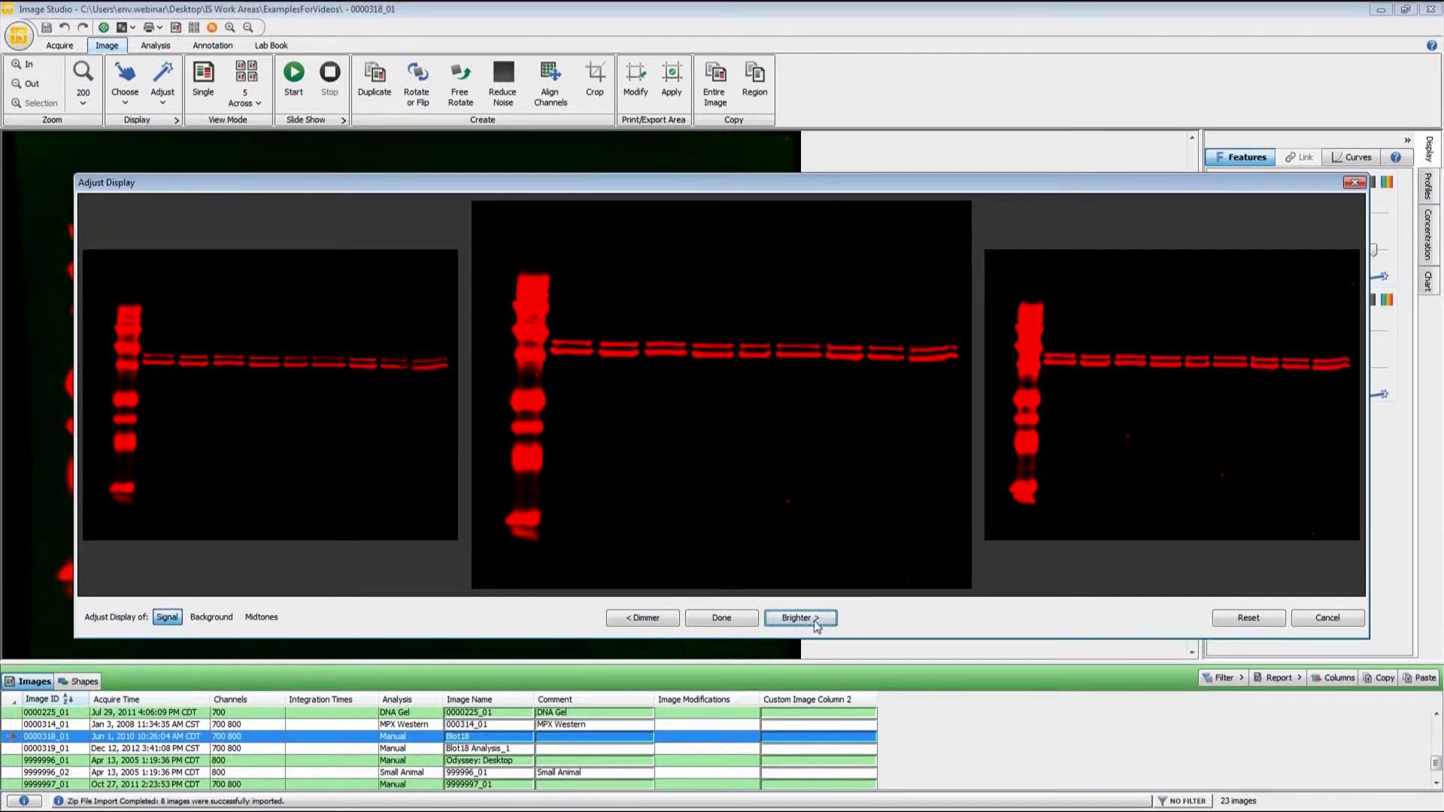
{"action": "left_click", "coordinate": [814, 614]}
{"action": "left_click", "coordinate": [645, 621]}
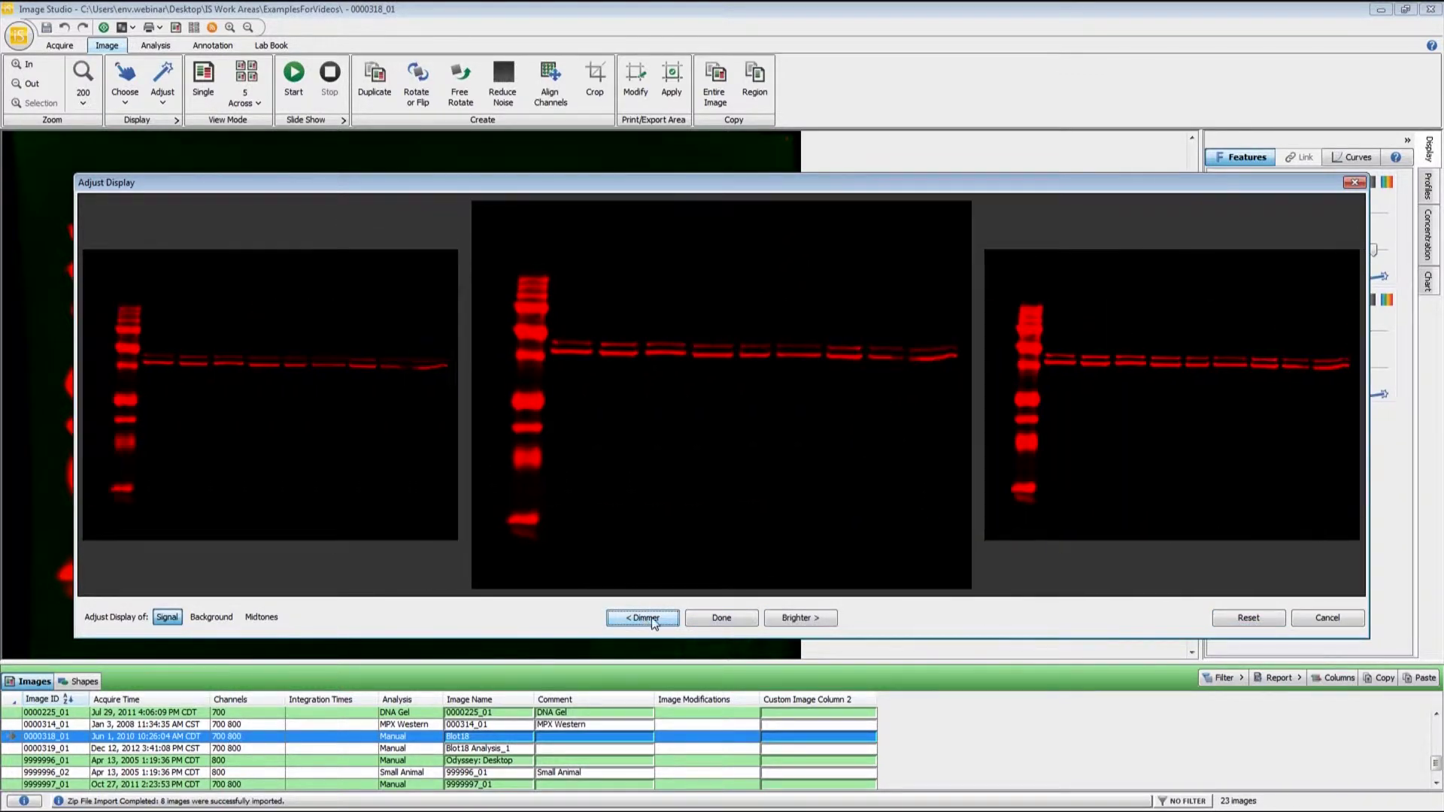
Set the 700 background brighter then dimmer, select Midtones, and accept the adjustments.
{"action": "left_click", "coordinate": [211, 624]}
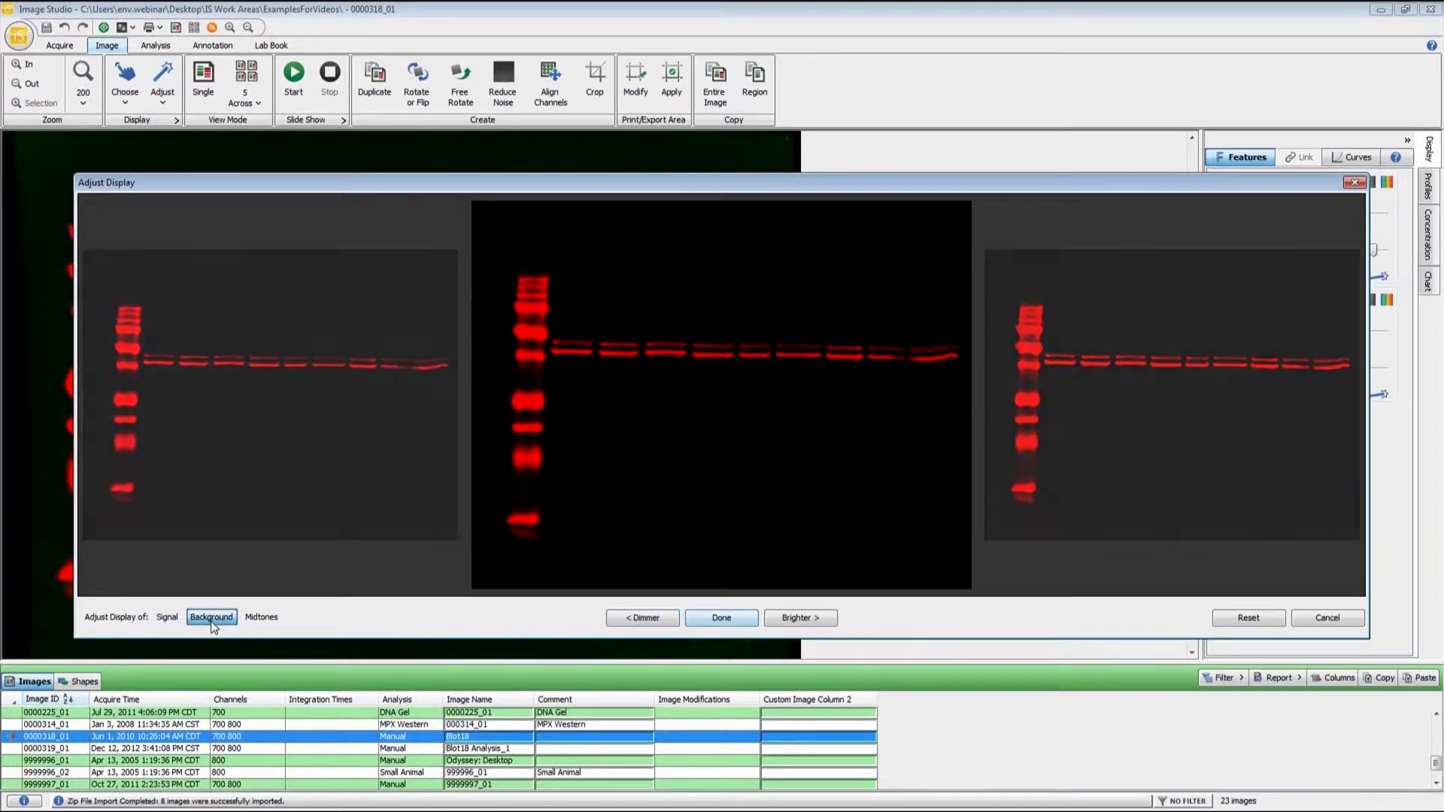
{"action": "left_click", "coordinate": [831, 619]}
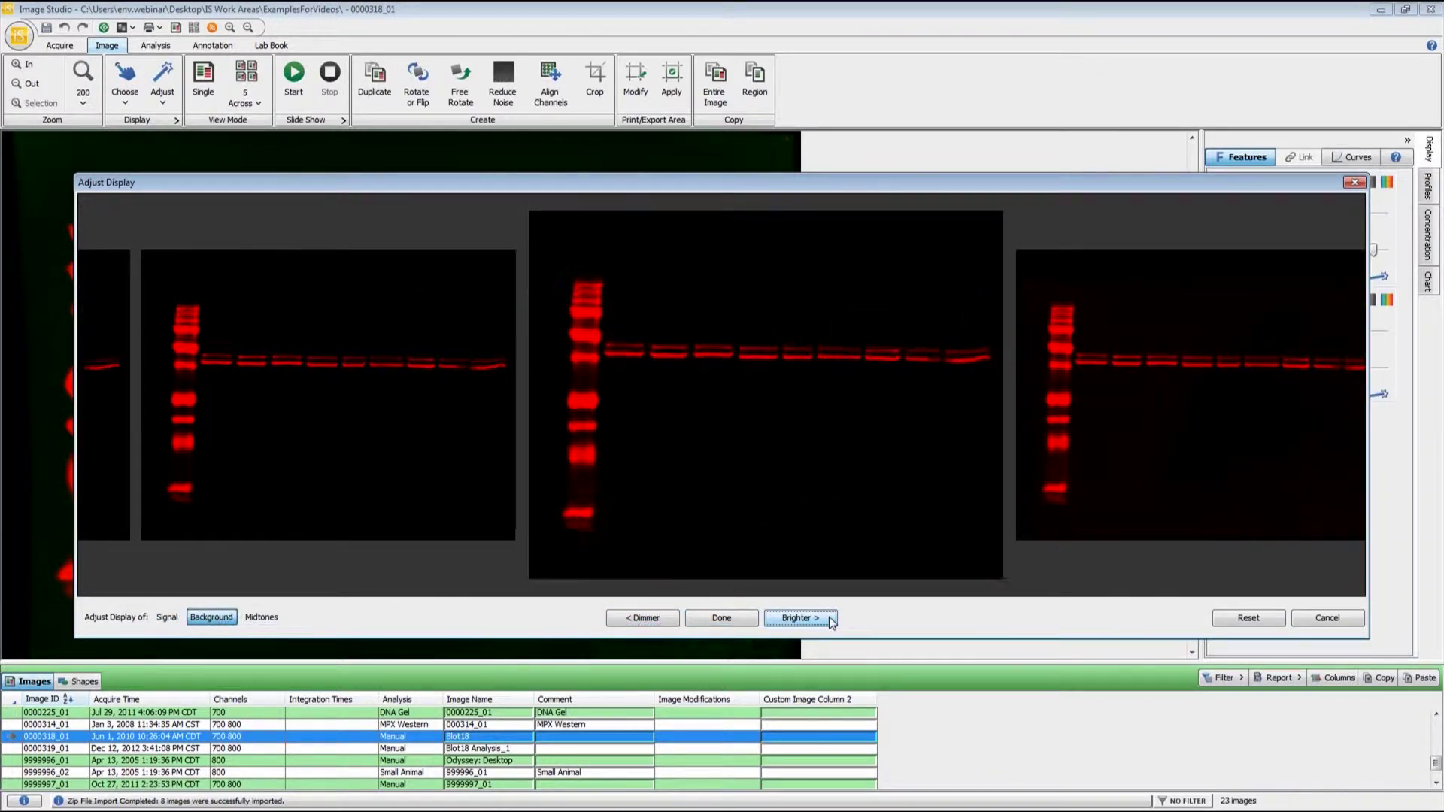
{"action": "left_click", "coordinate": [635, 617]}
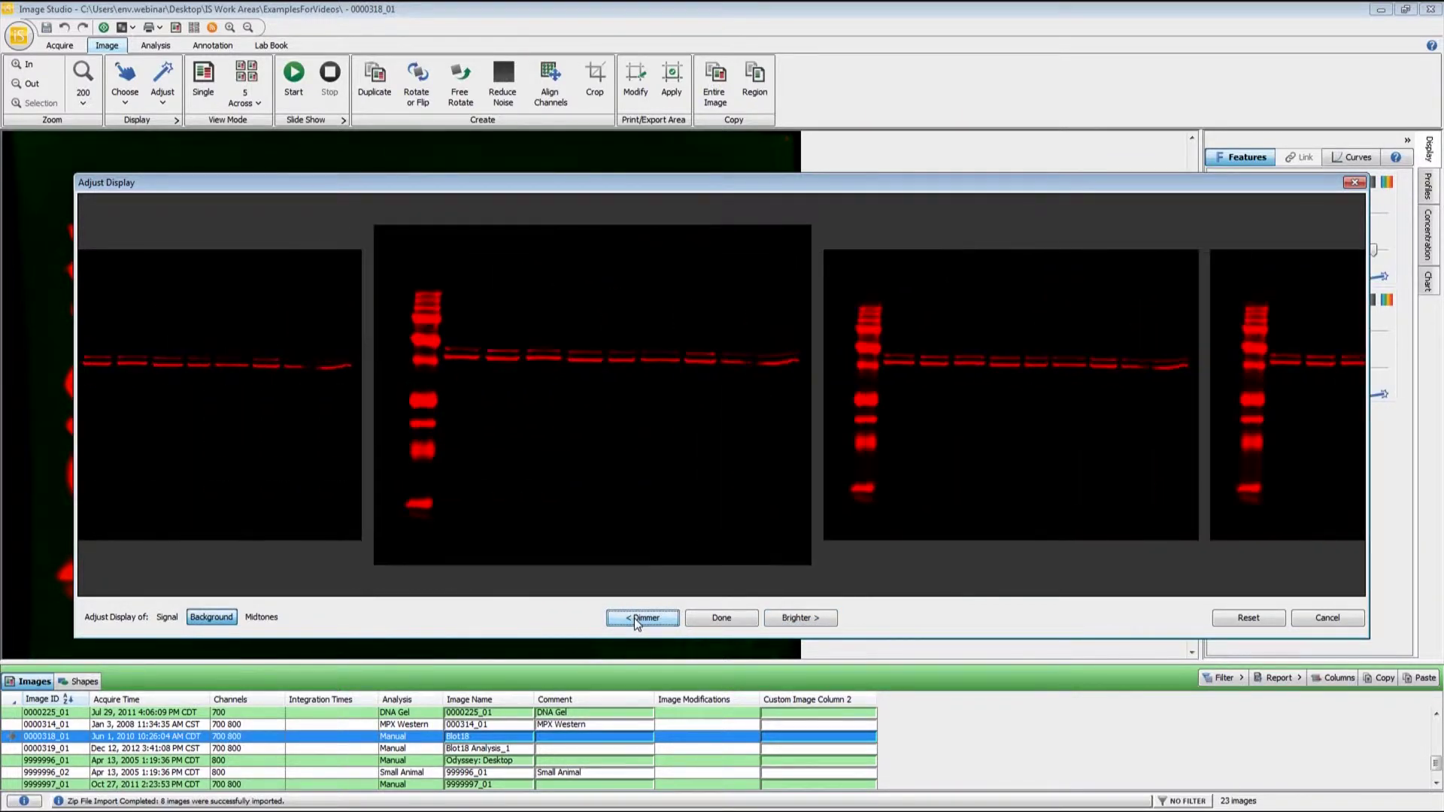
{"action": "left_click", "coordinate": [258, 617]}
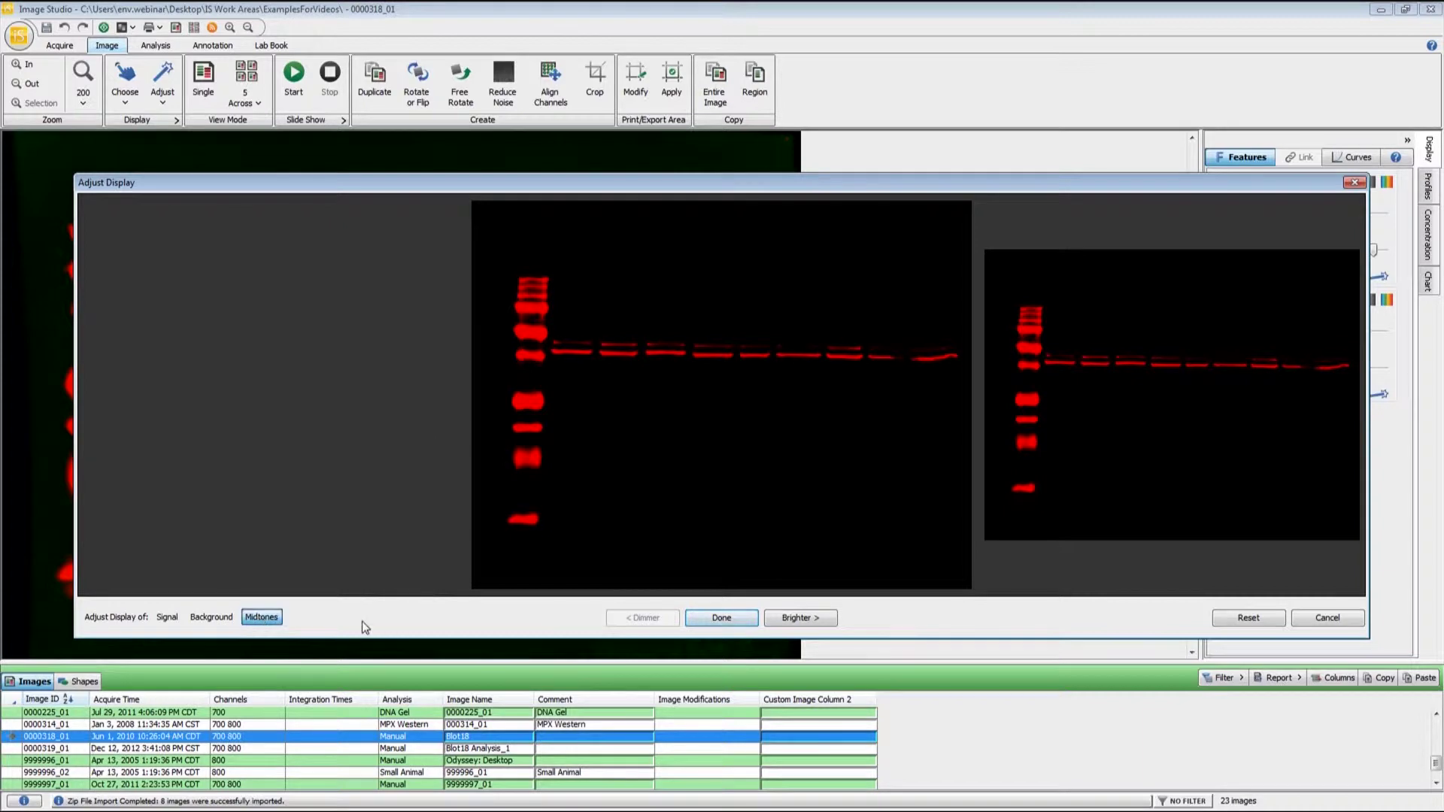
{"action": "left_click", "coordinate": [722, 625]}
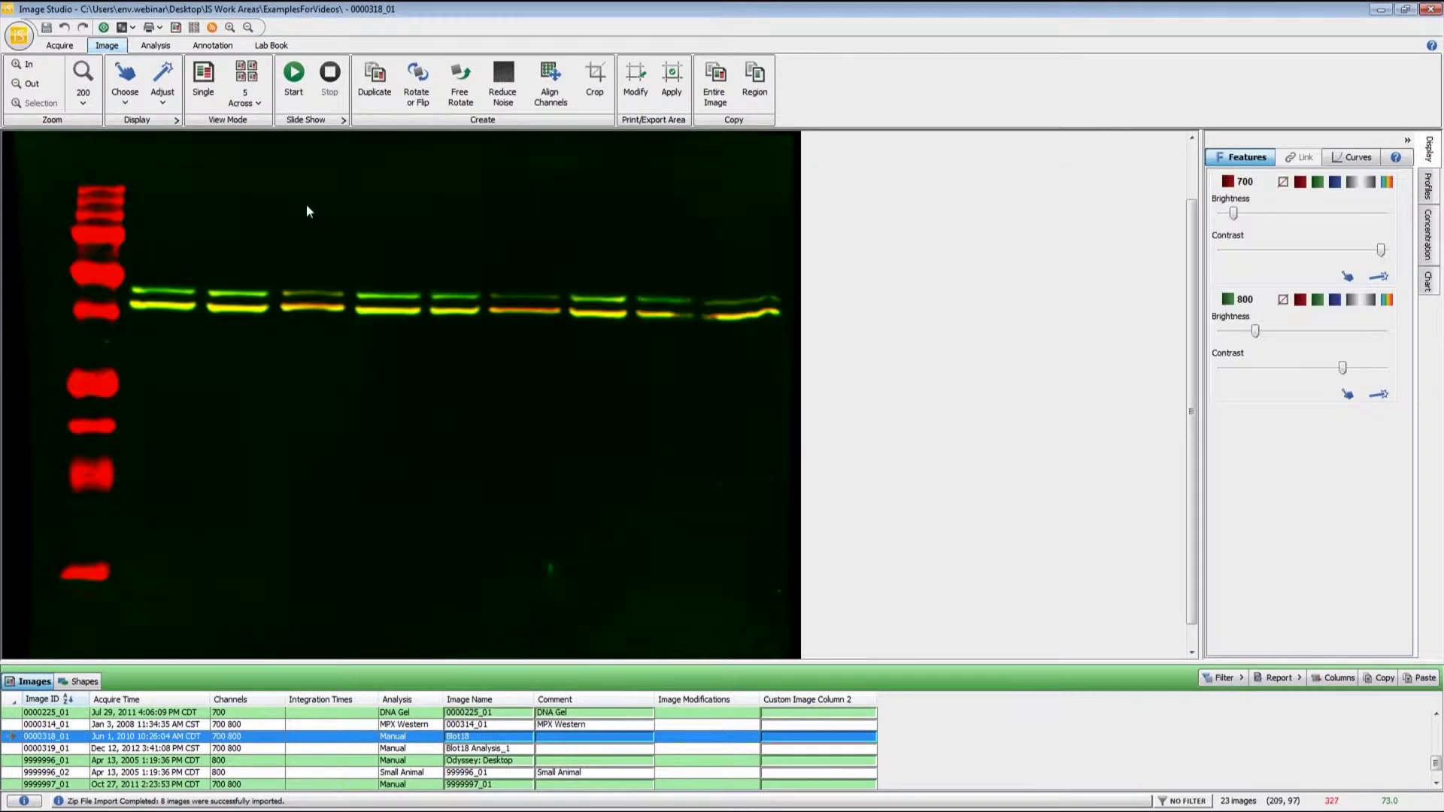
Review the 800 channel's display previews without changing them, then zoom out to 150%.
{"action": "left_click", "coordinate": [125, 90]}
{"action": "left_click", "coordinate": [120, 141]}
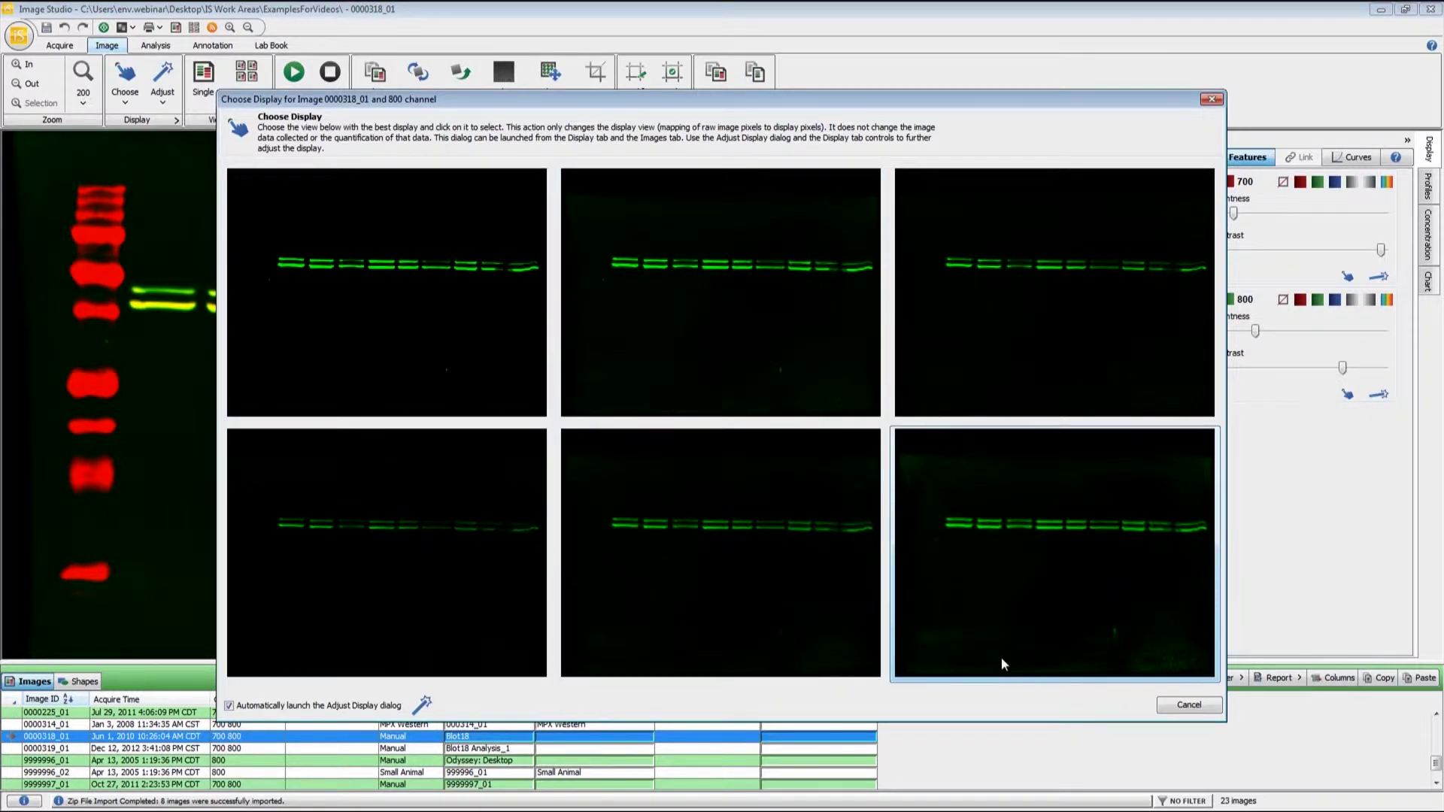
{"action": "left_click", "coordinate": [1194, 706]}
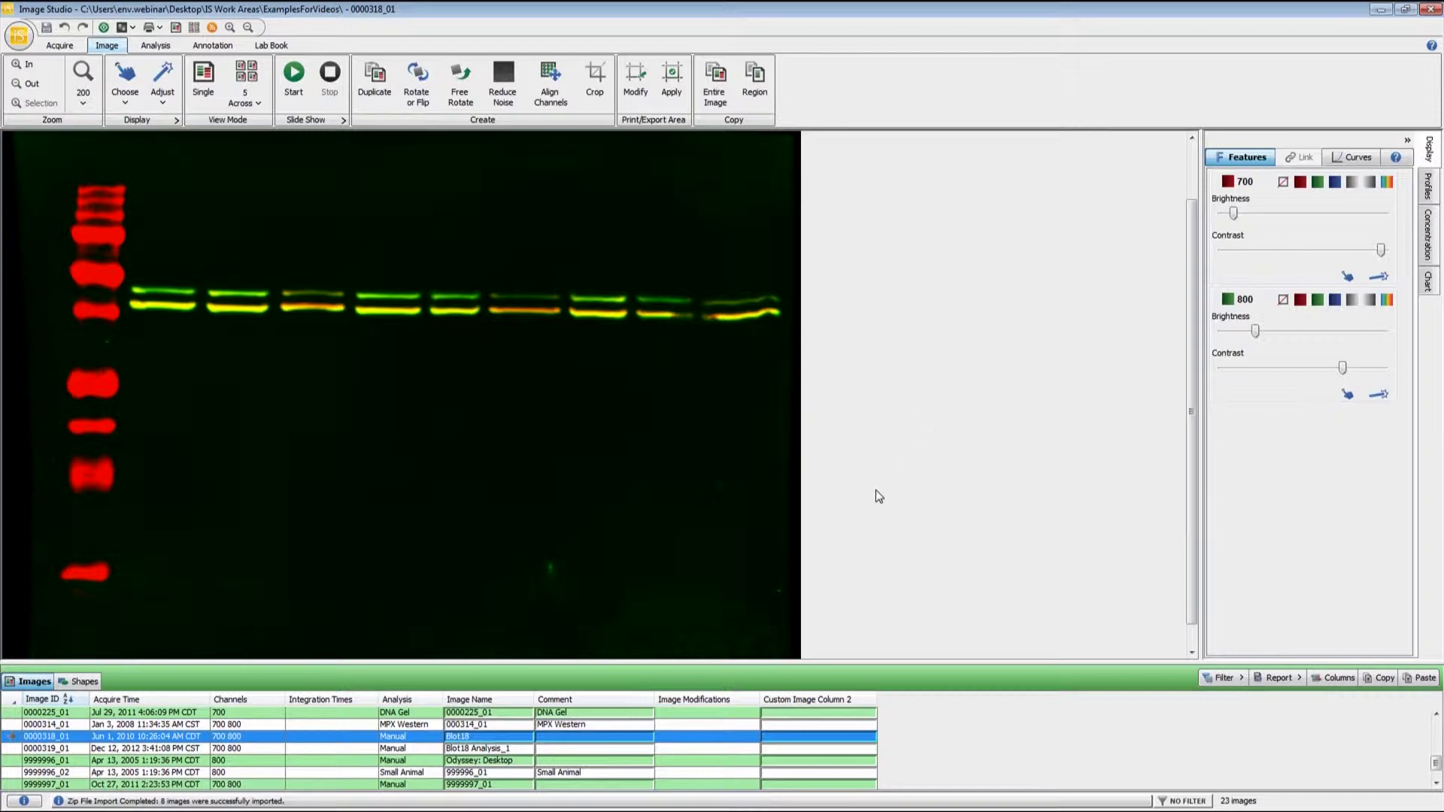
{"action": "scroll", "coordinate": [876, 497], "scroll_direction": "down", "scroll_amount": 1}
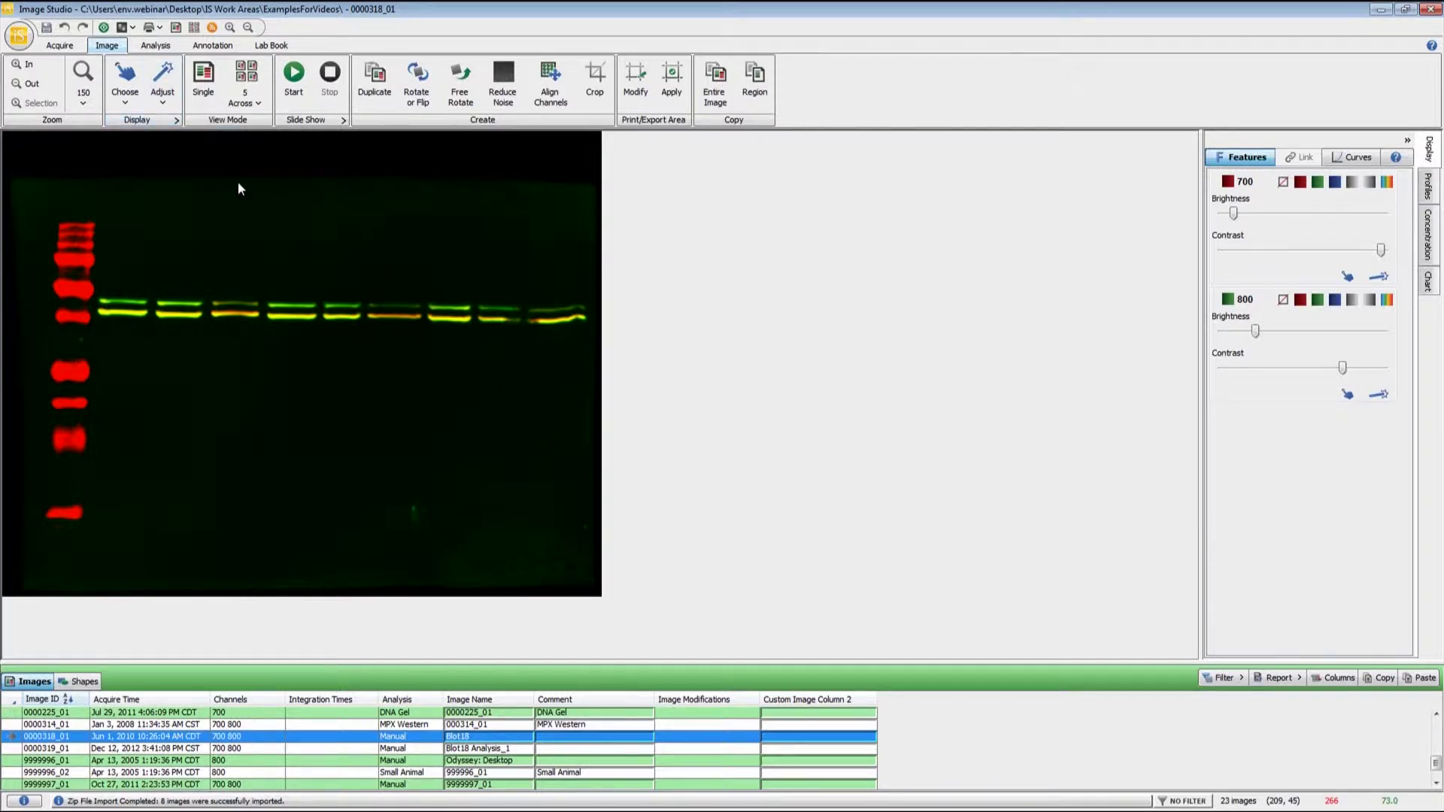
{"action": "left_click", "coordinate": [177, 125]}
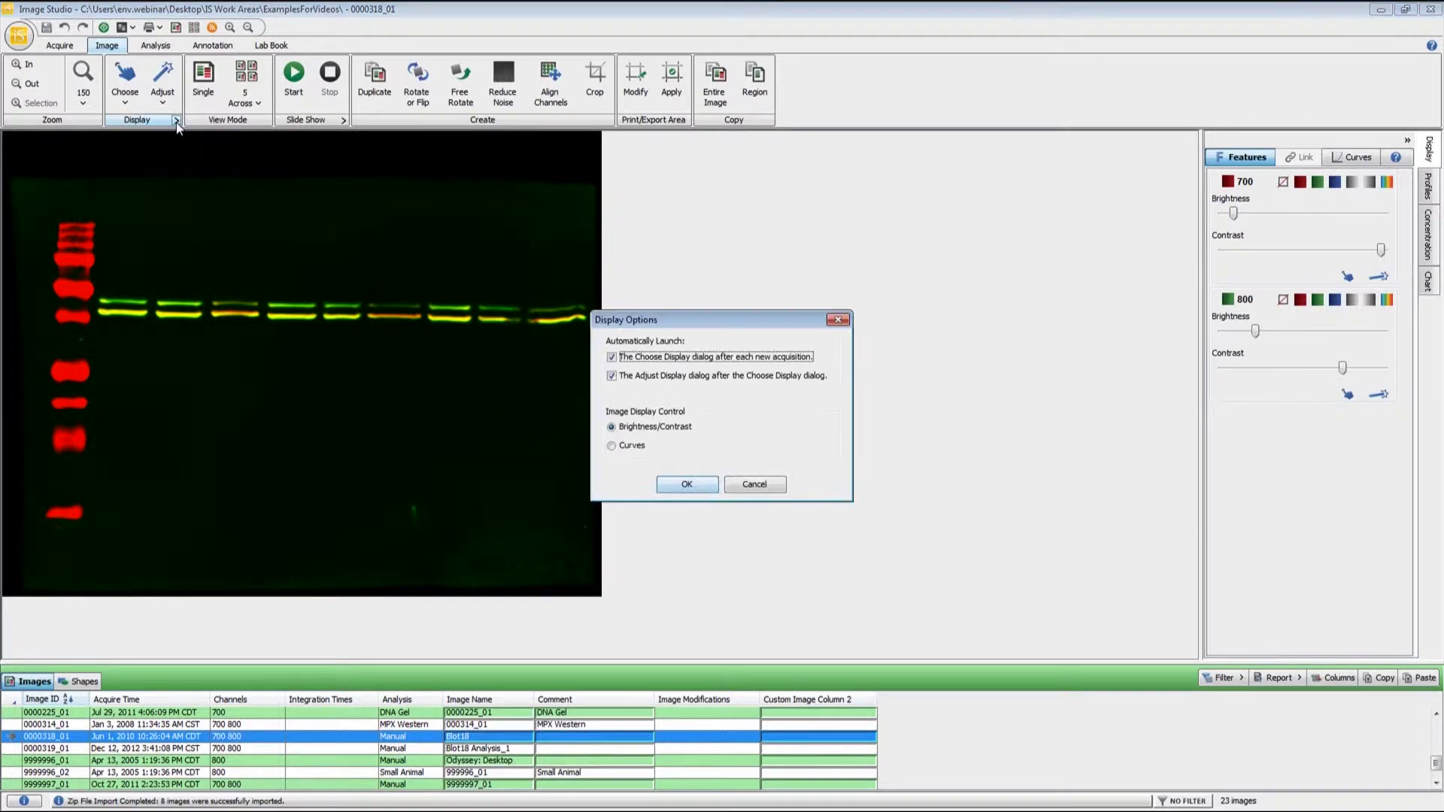
{"action": "left_click", "coordinate": [612, 358]}
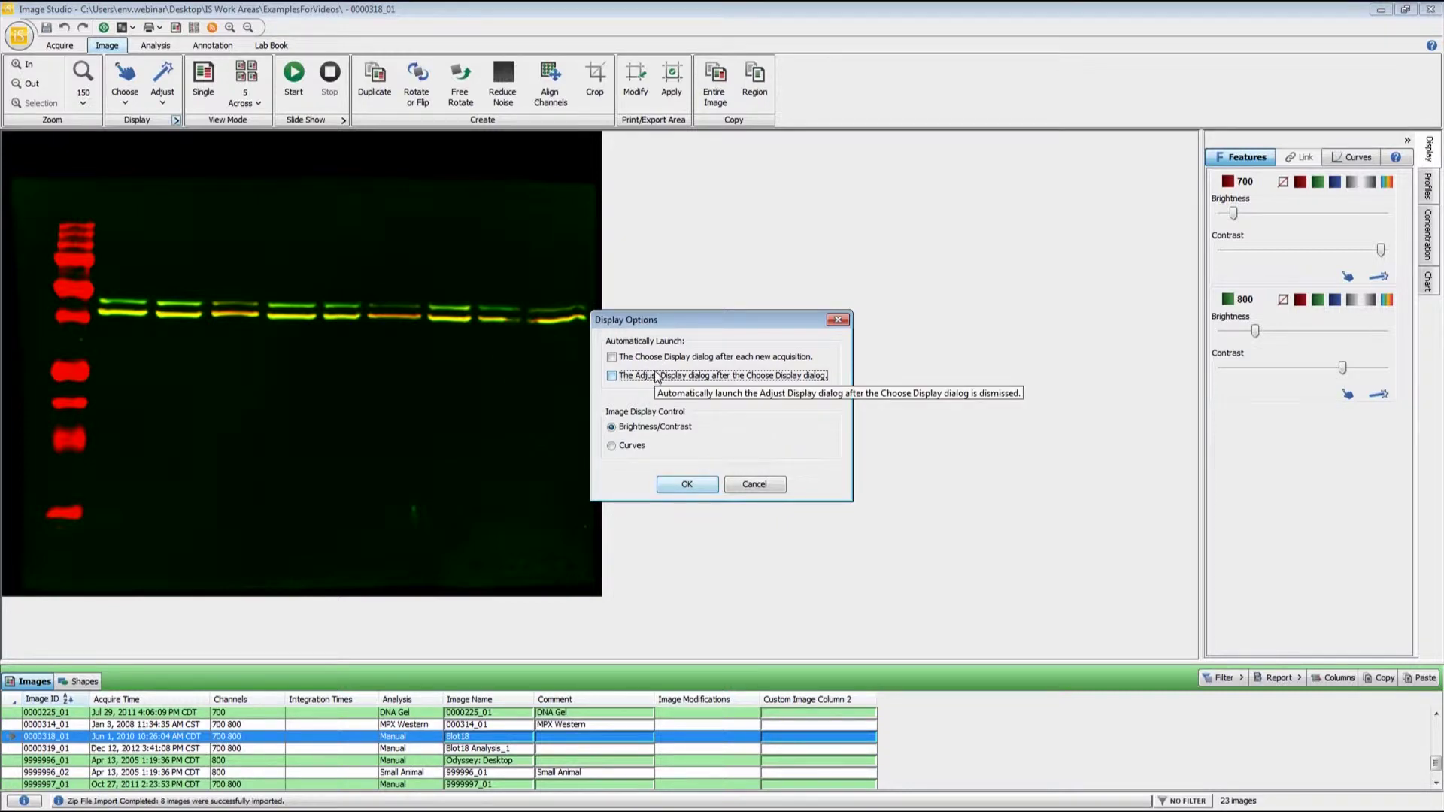
{"action": "left_click", "coordinate": [657, 376]}
{"action": "left_click", "coordinate": [658, 357]}
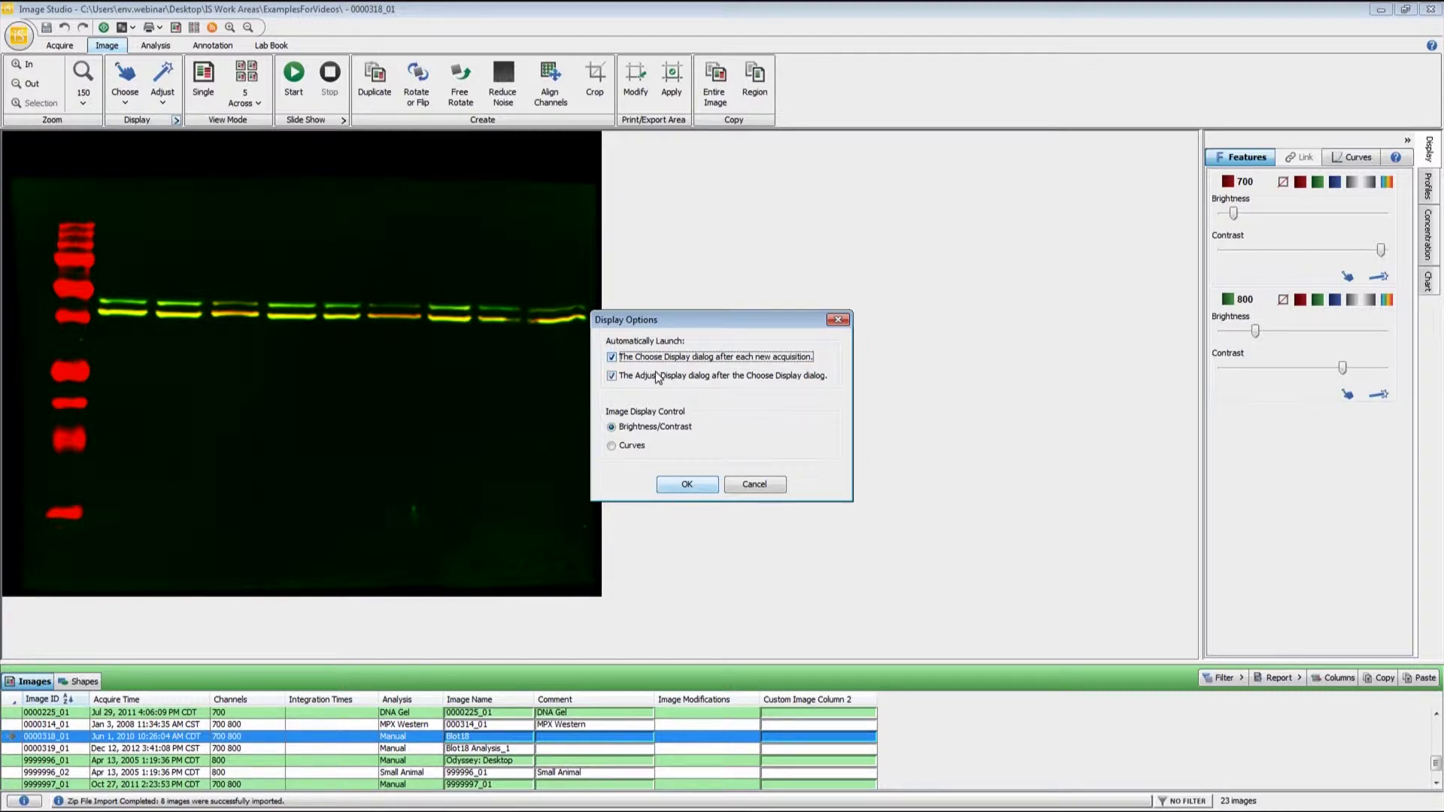
{"action": "left_click", "coordinate": [704, 488]}
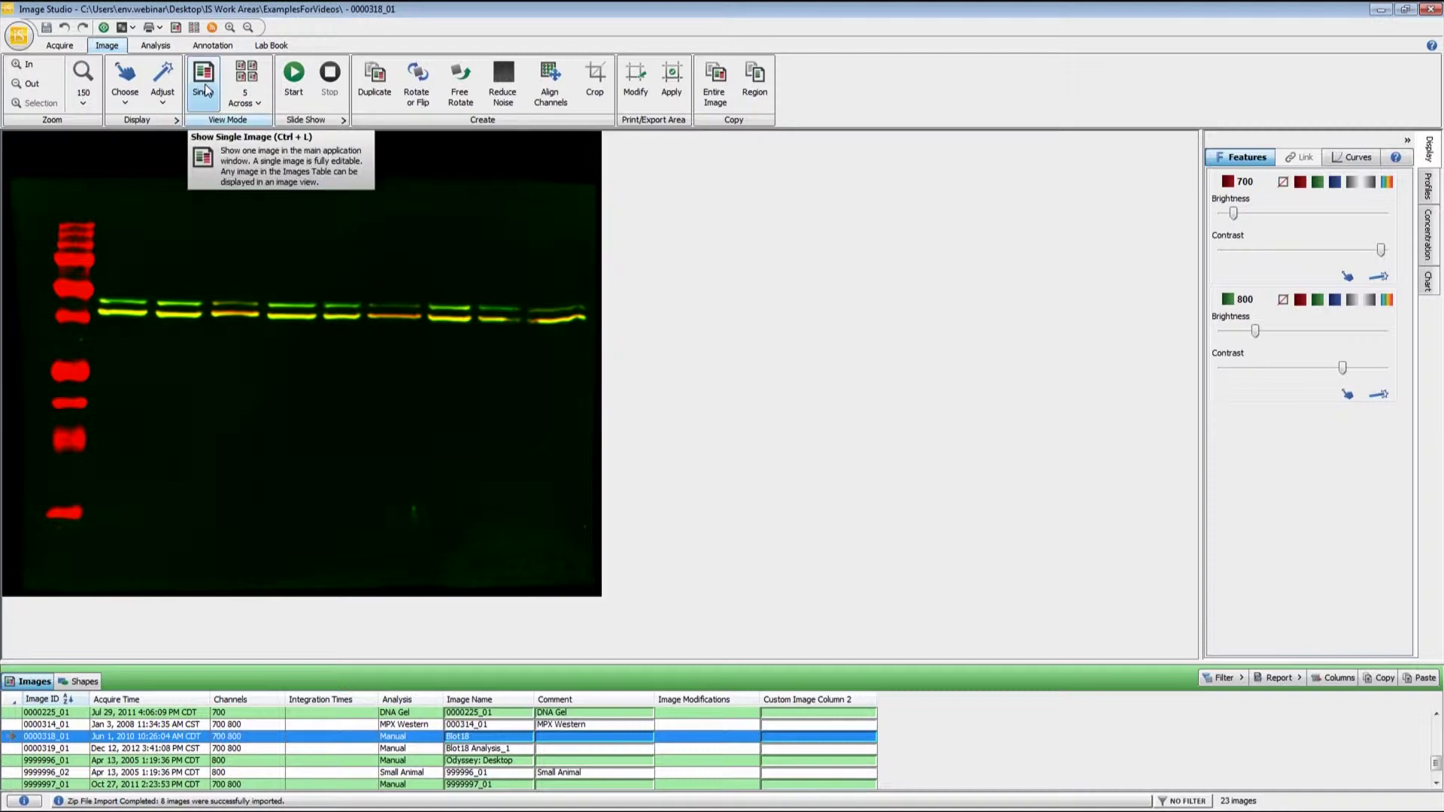
{"action": "left_click", "coordinate": [253, 81]}
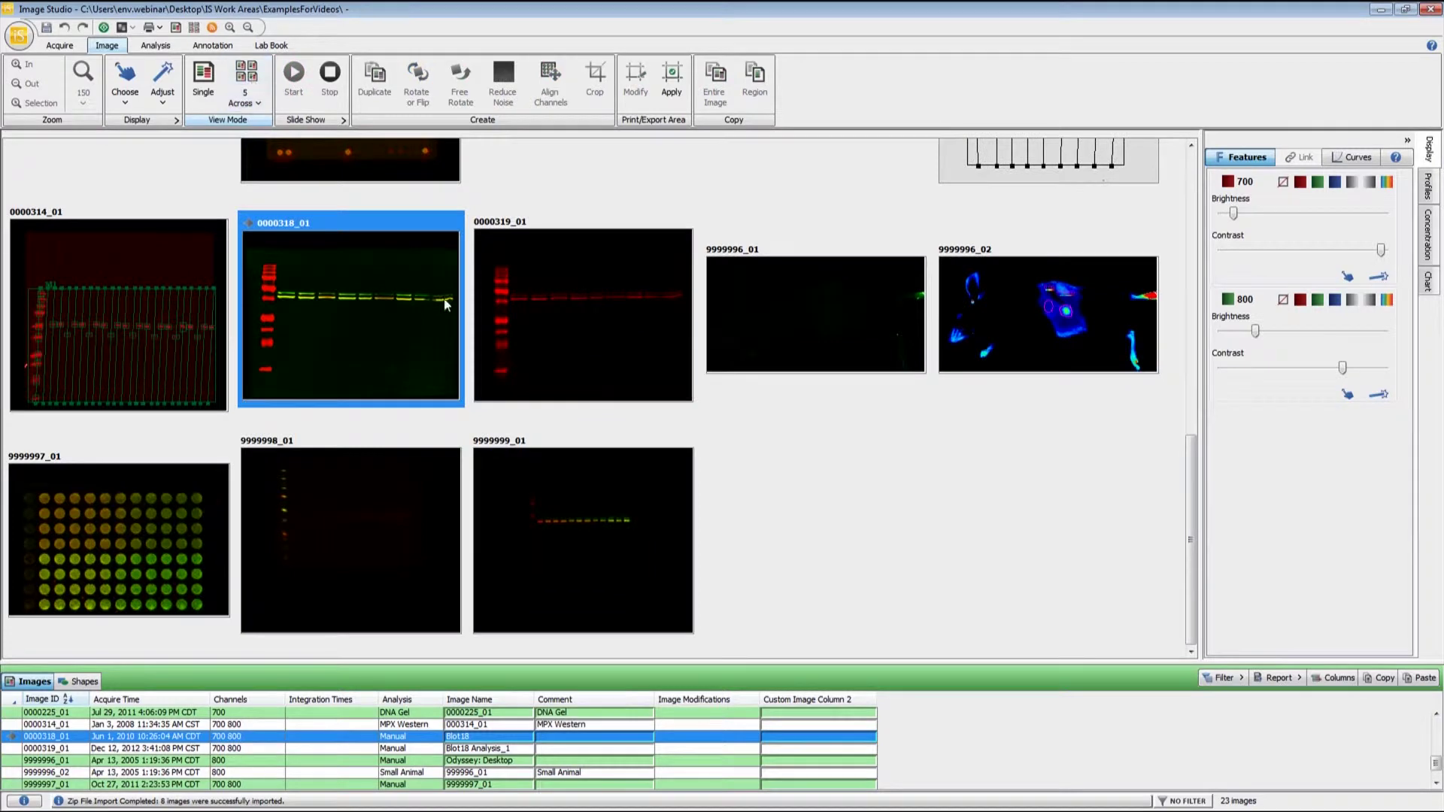
Change the multi-image layout to 3 Across, then return to the single Blot18 image.
{"action": "left_click", "coordinate": [248, 98]}
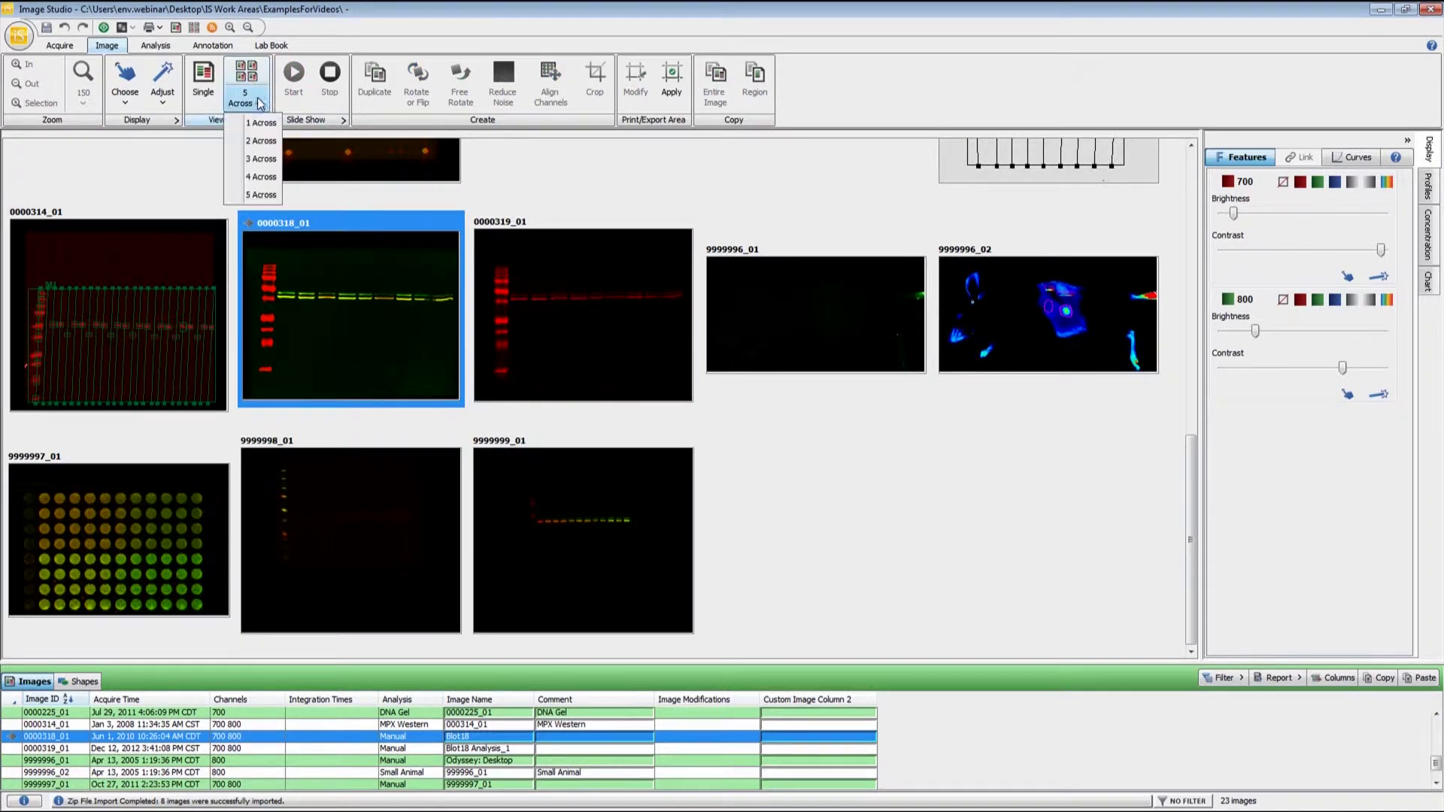
{"action": "left_click", "coordinate": [261, 160]}
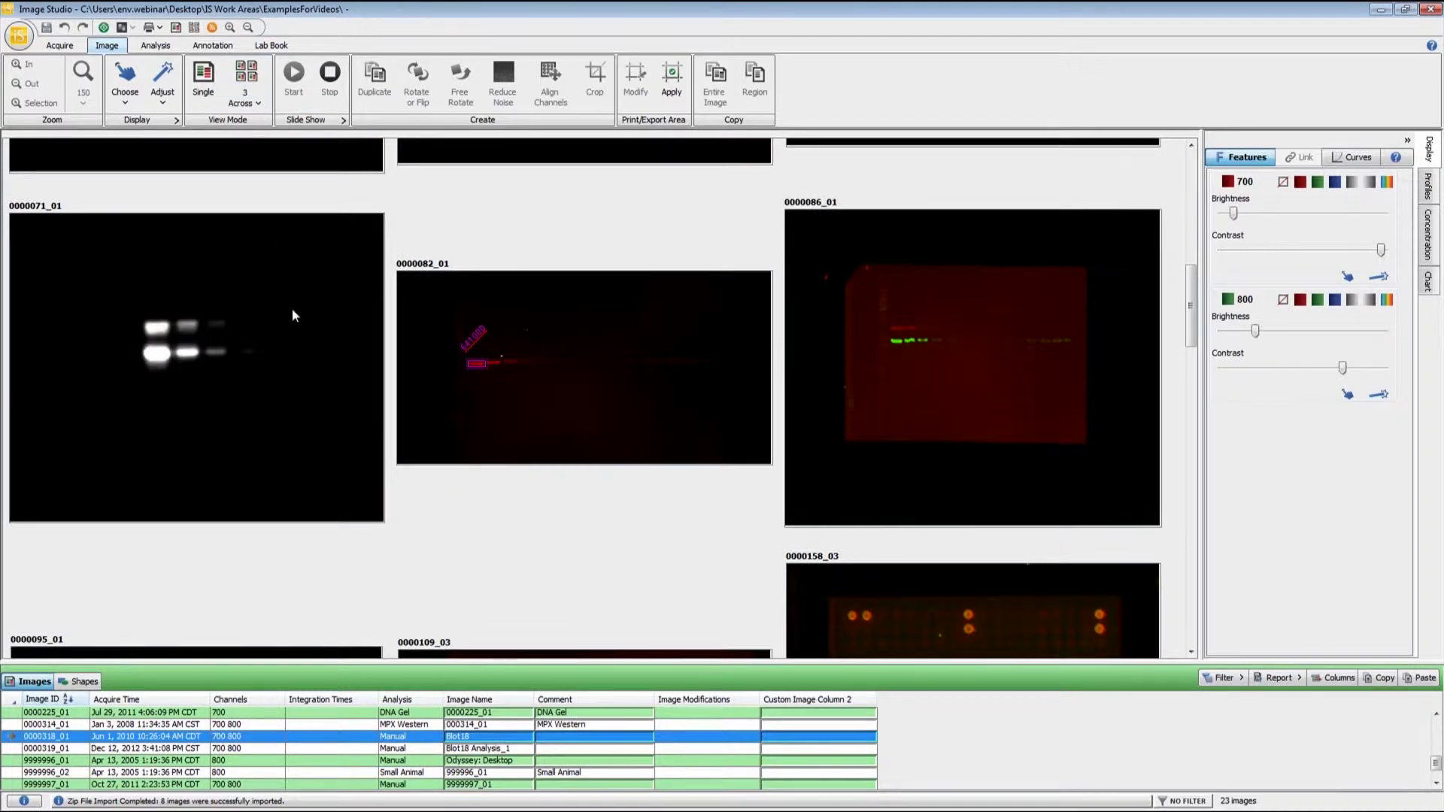
{"action": "left_click_drag", "start_coordinate": [1192, 318], "coordinate": [1212, 380]}
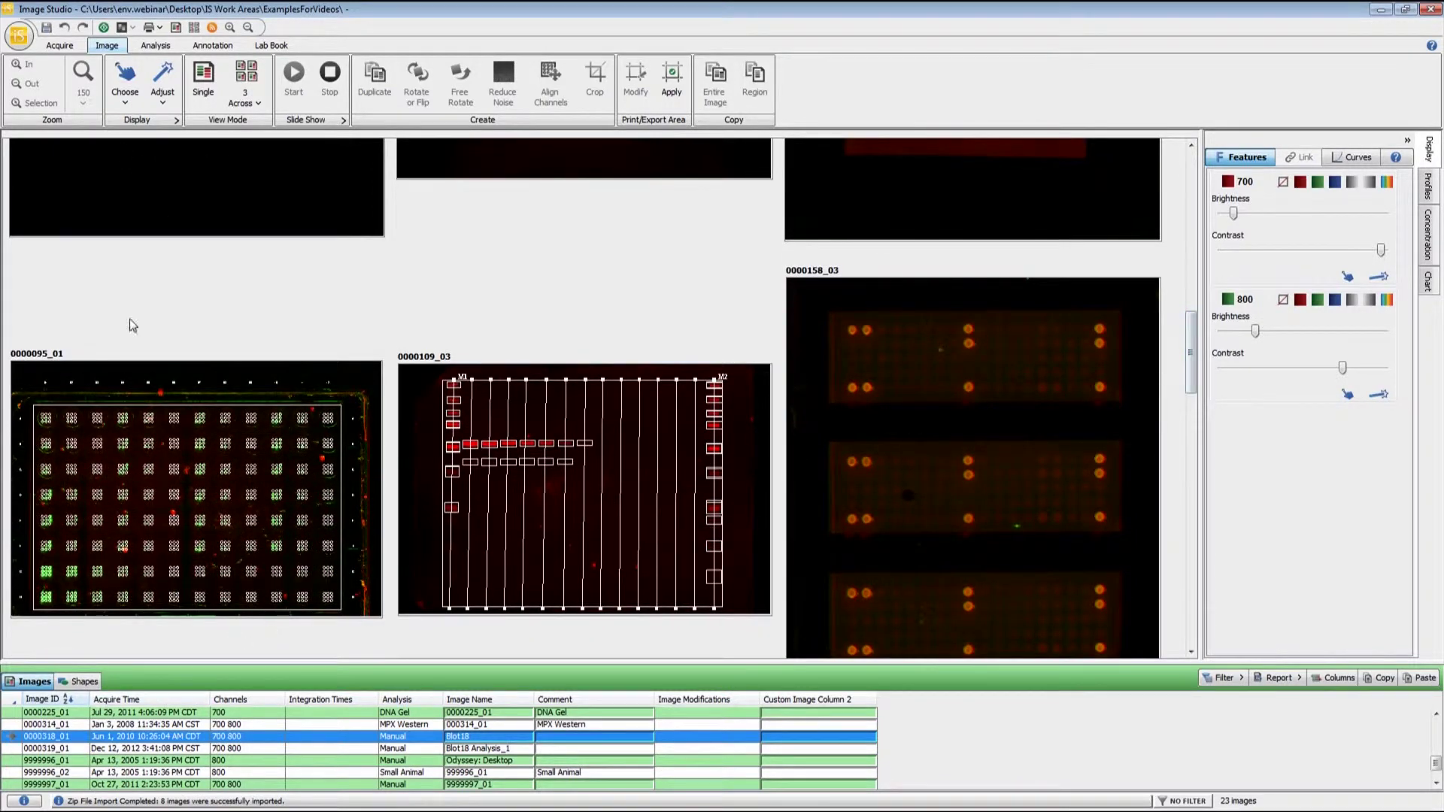
{"action": "left_click", "coordinate": [216, 91]}
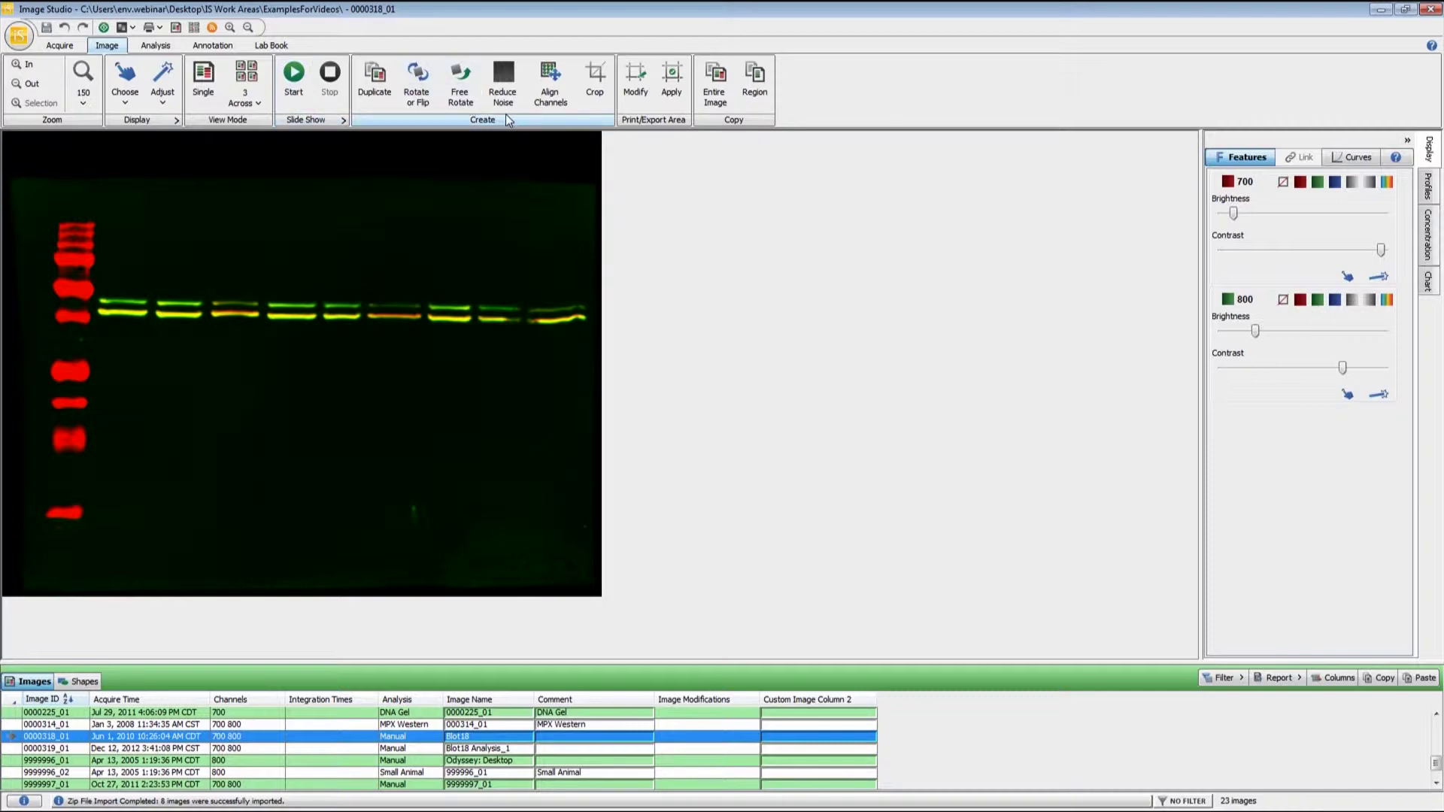
{"action": "mouse_move", "coordinate": [507, 117]}
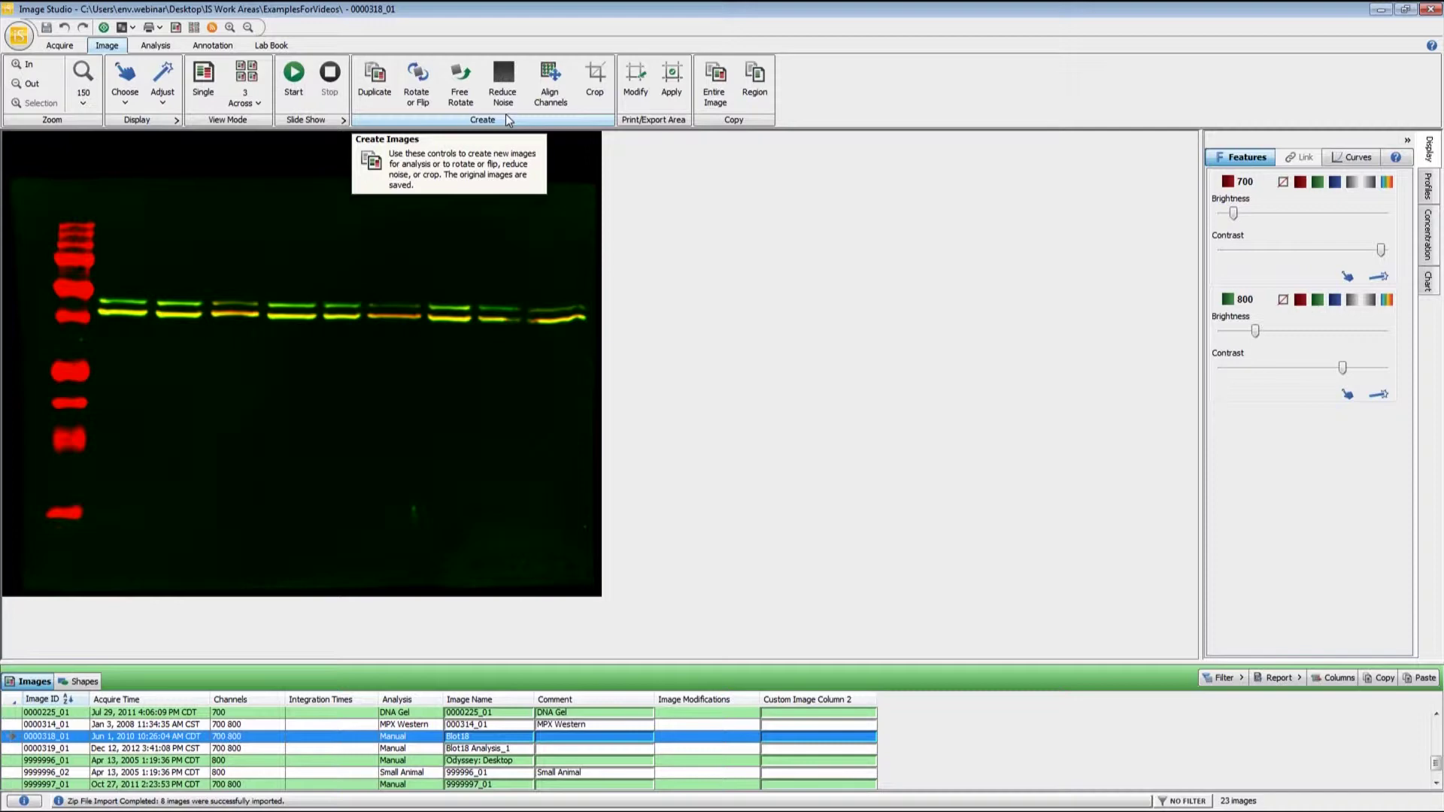
{"action": "mouse_move", "coordinate": [126, 719]}
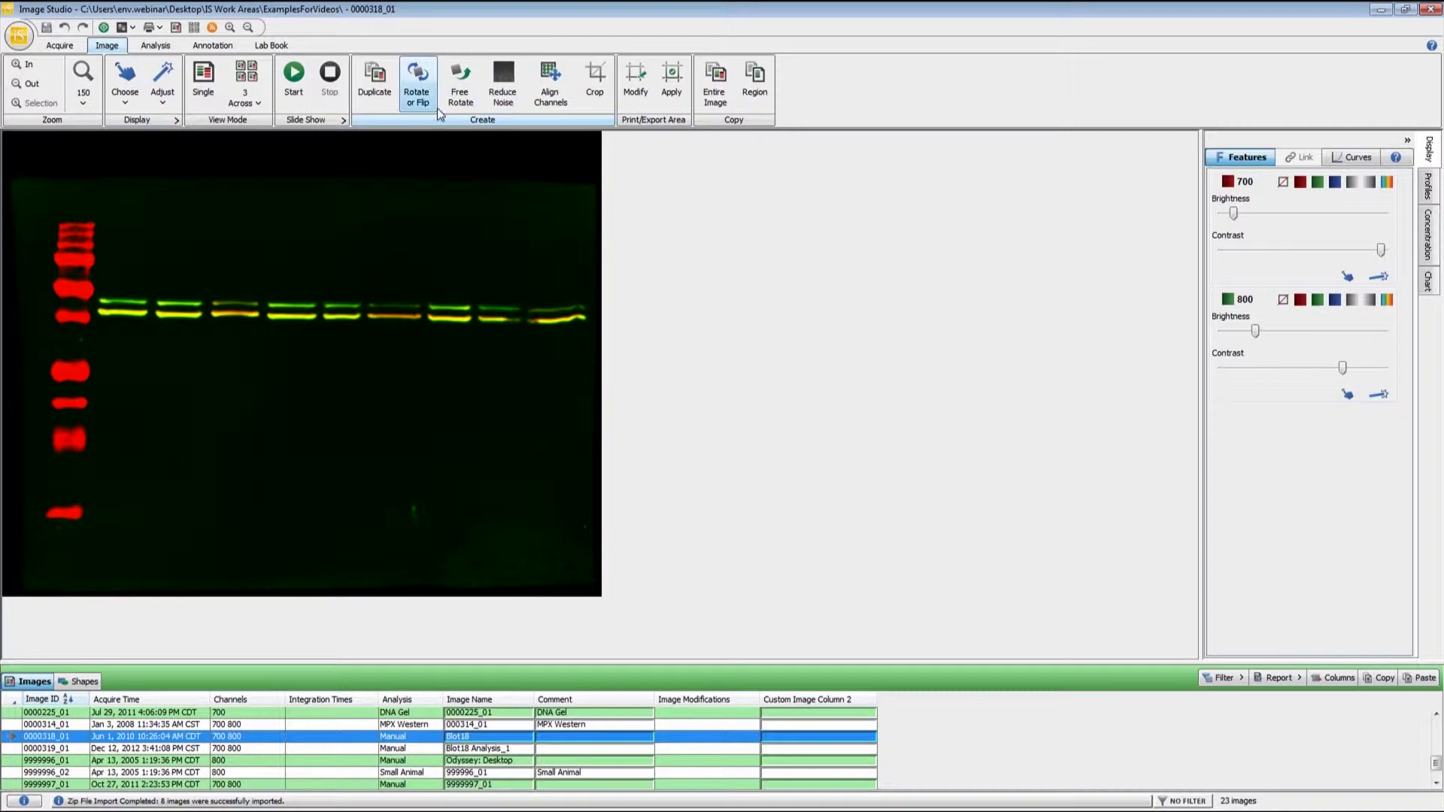
{"action": "mouse_move", "coordinate": [47, 739]}
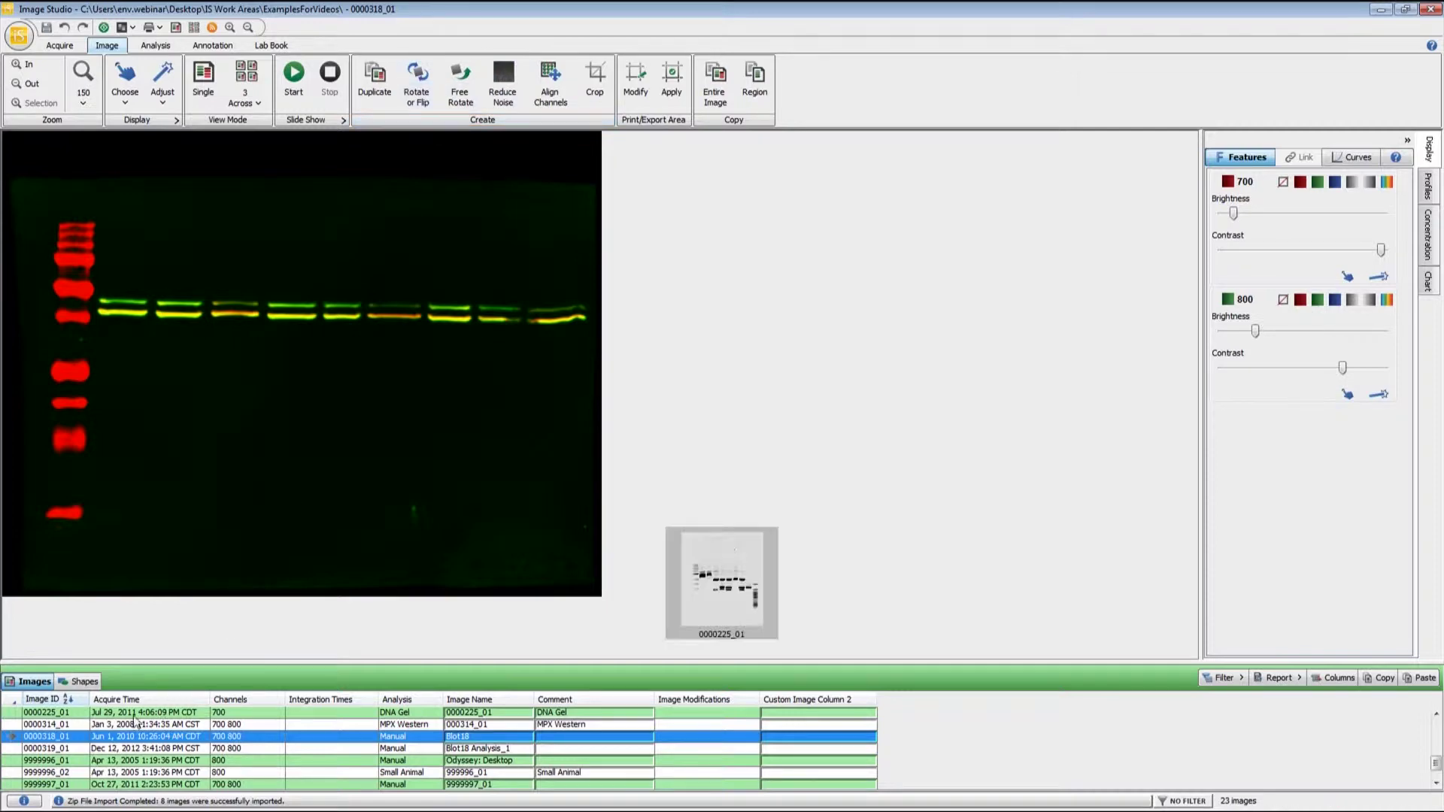
{"action": "left_click", "coordinate": [427, 102]}
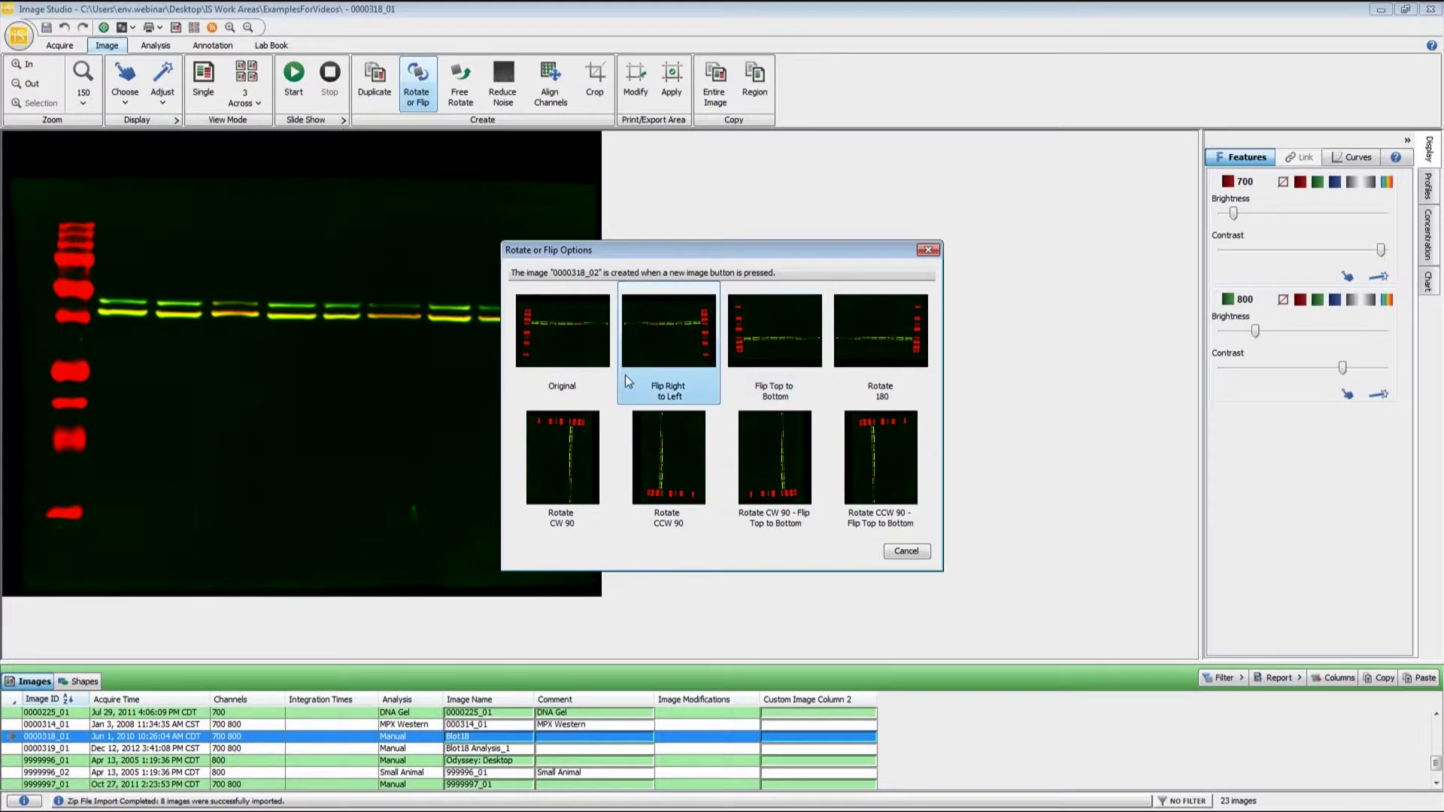
{"action": "left_click", "coordinate": [907, 551]}
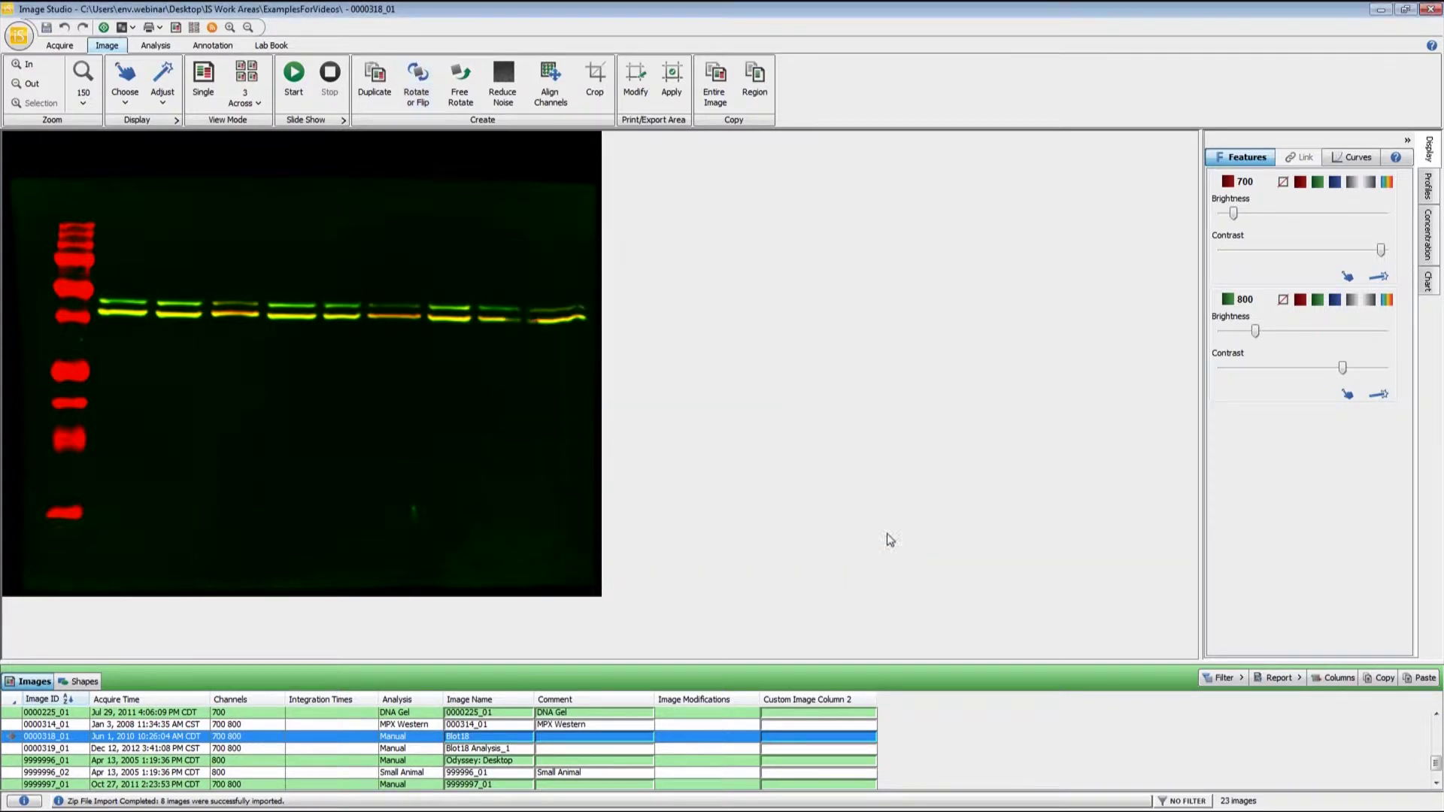
{"action": "left_click", "coordinate": [454, 96]}
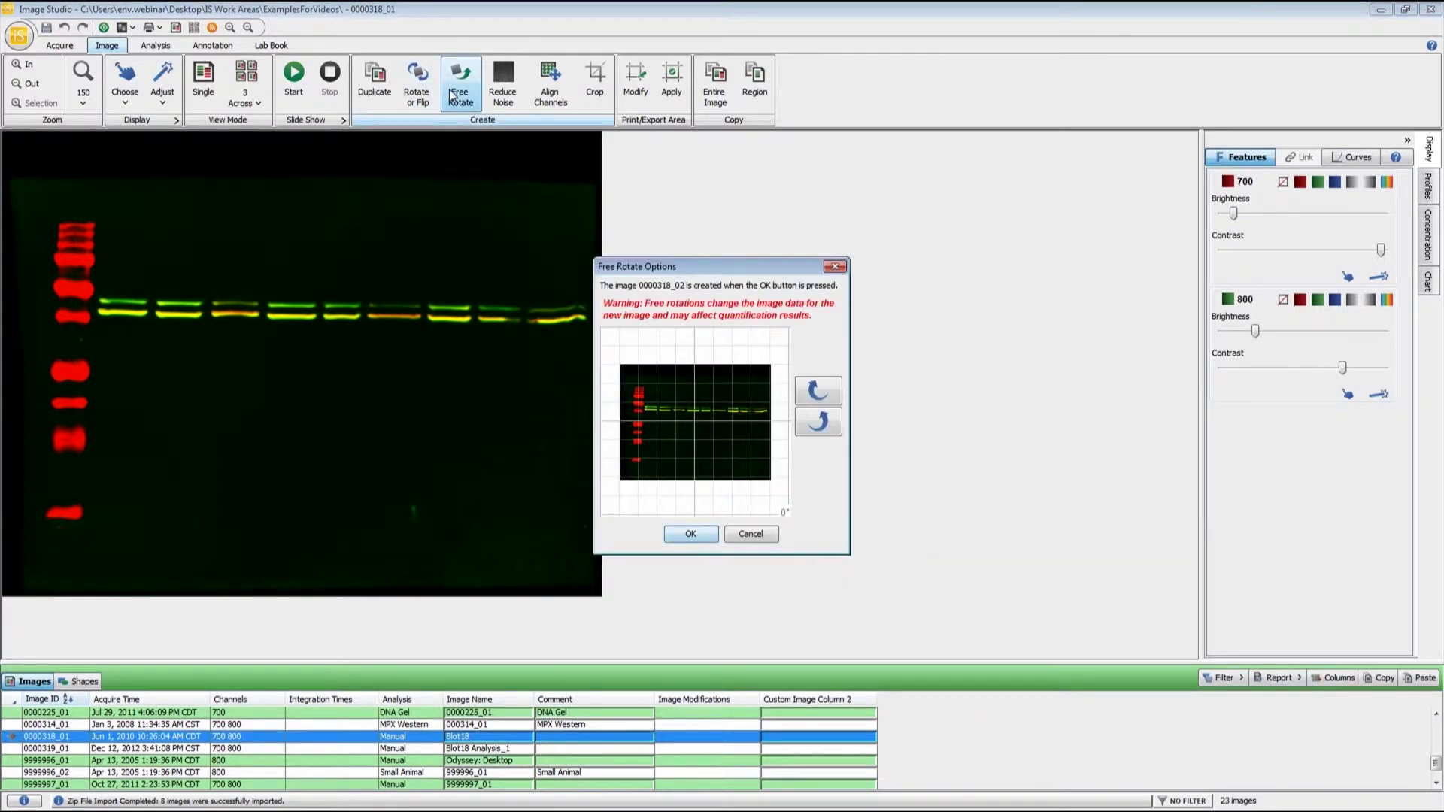
{"action": "left_click", "coordinate": [838, 423]}
{"action": "left_click", "coordinate": [837, 423]}
{"action": "left_click", "coordinate": [836, 423]}
{"action": "left_click", "coordinate": [835, 423]}
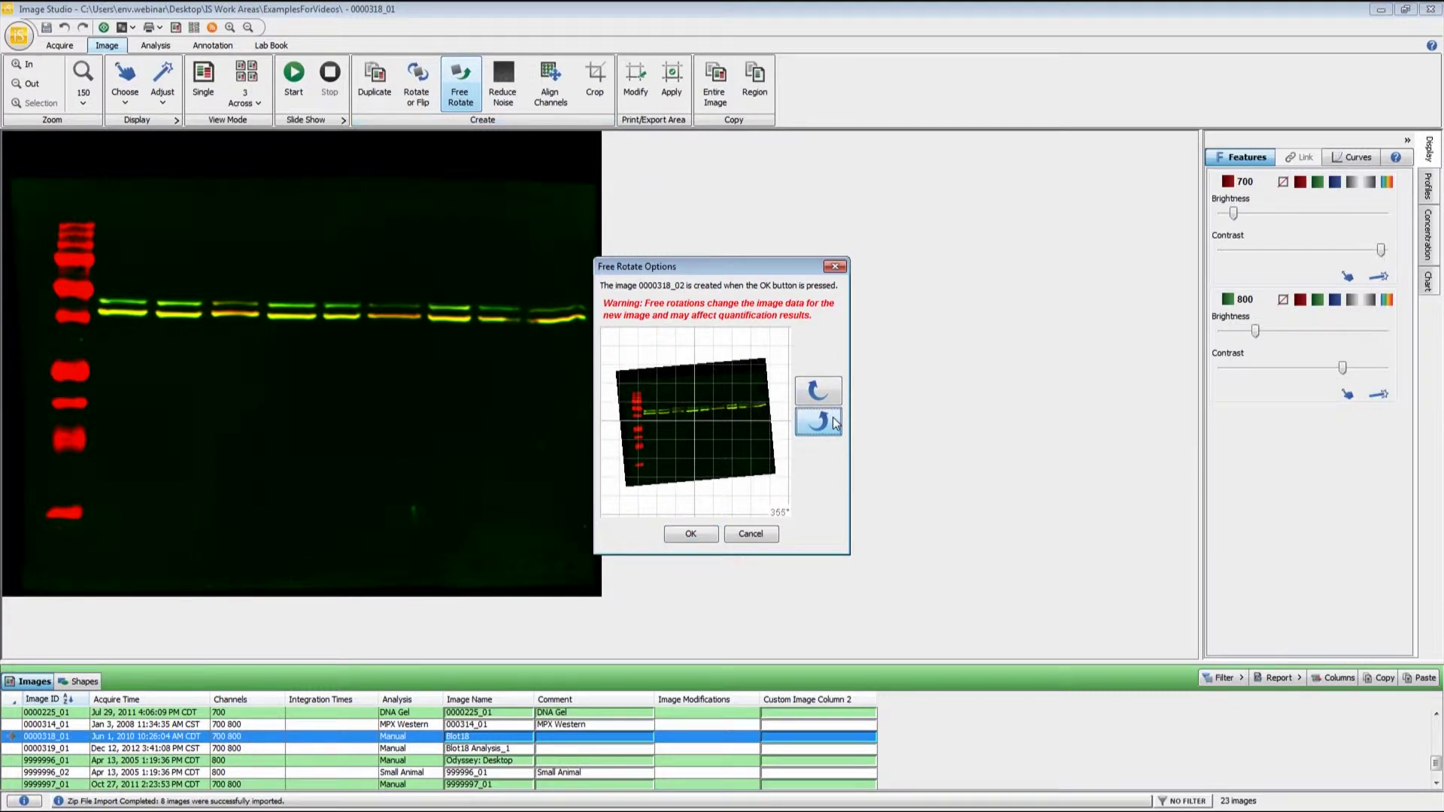
{"action": "left_click", "coordinate": [832, 392]}
{"action": "left_click", "coordinate": [833, 392]}
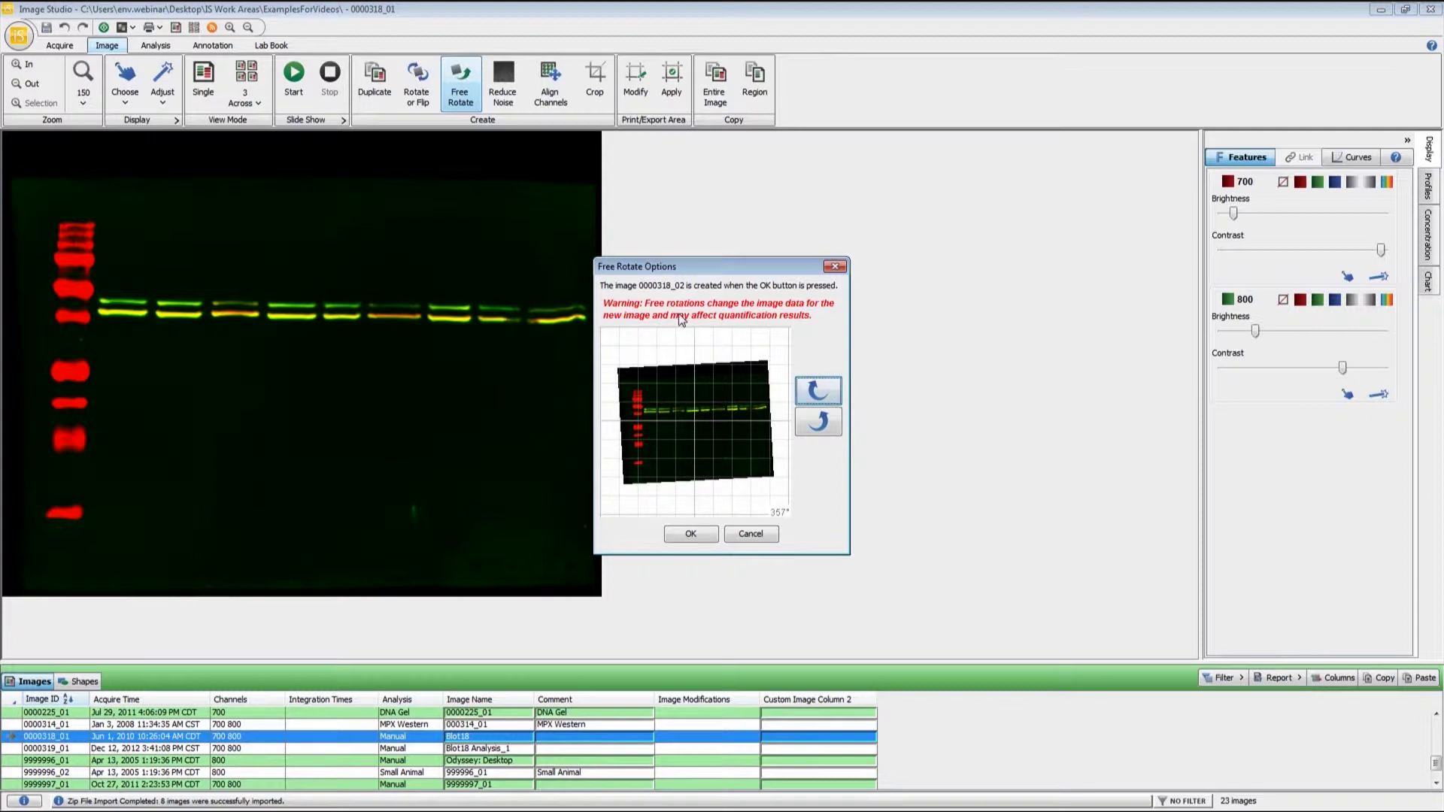
{"action": "left_click_drag", "start_coordinate": [696, 317], "coordinate": [813, 348]}
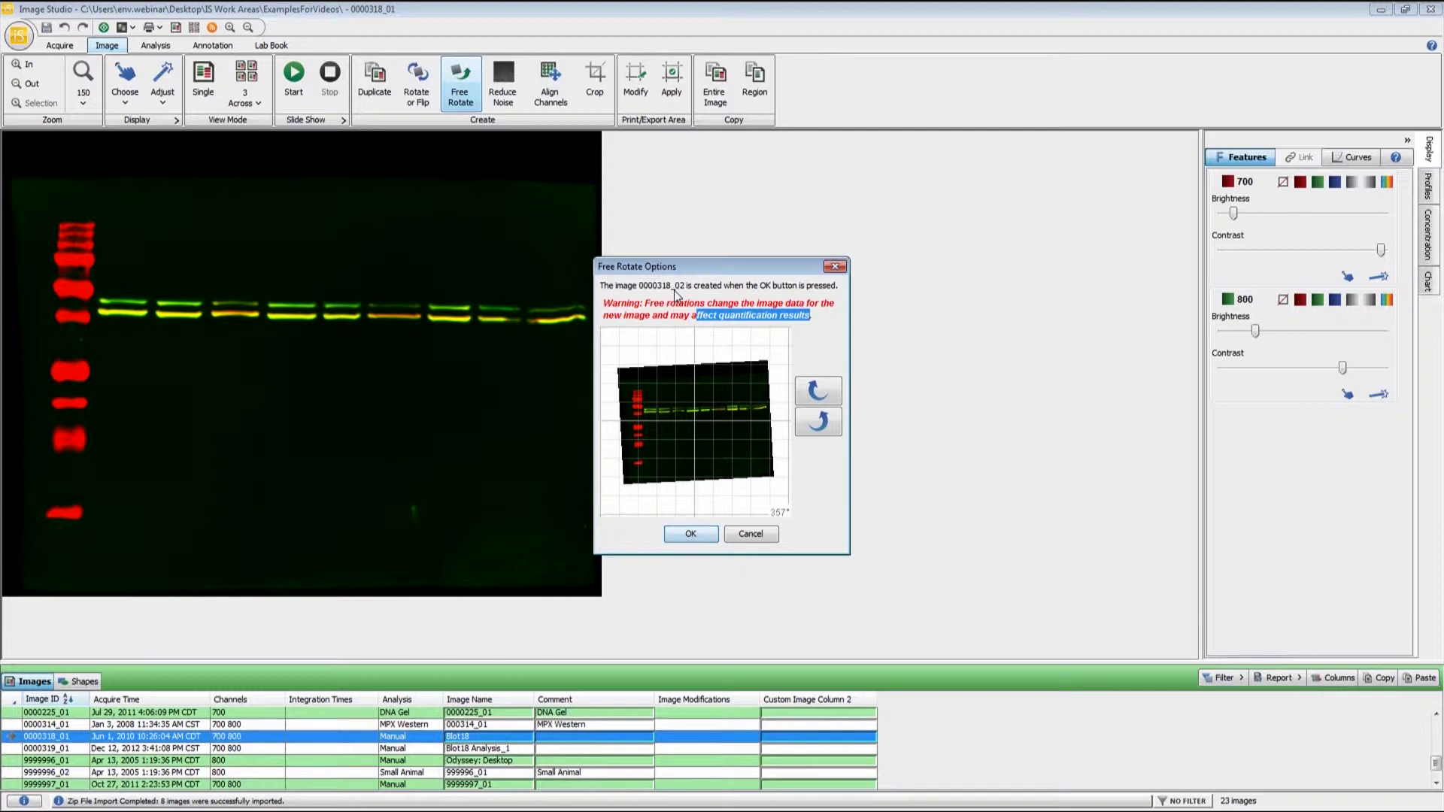
{"action": "left_click", "coordinate": [751, 534]}
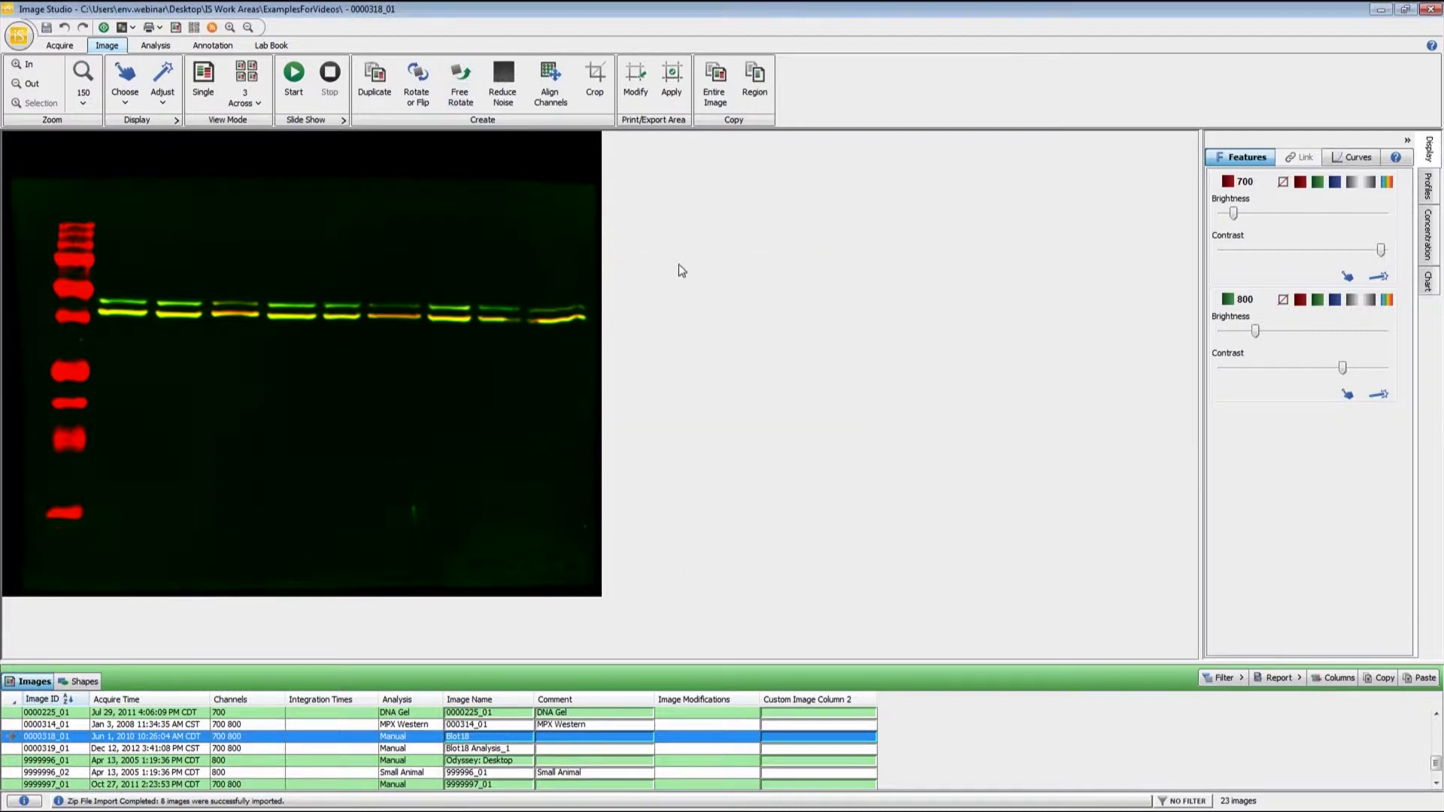
{"action": "left_click", "coordinate": [505, 101]}
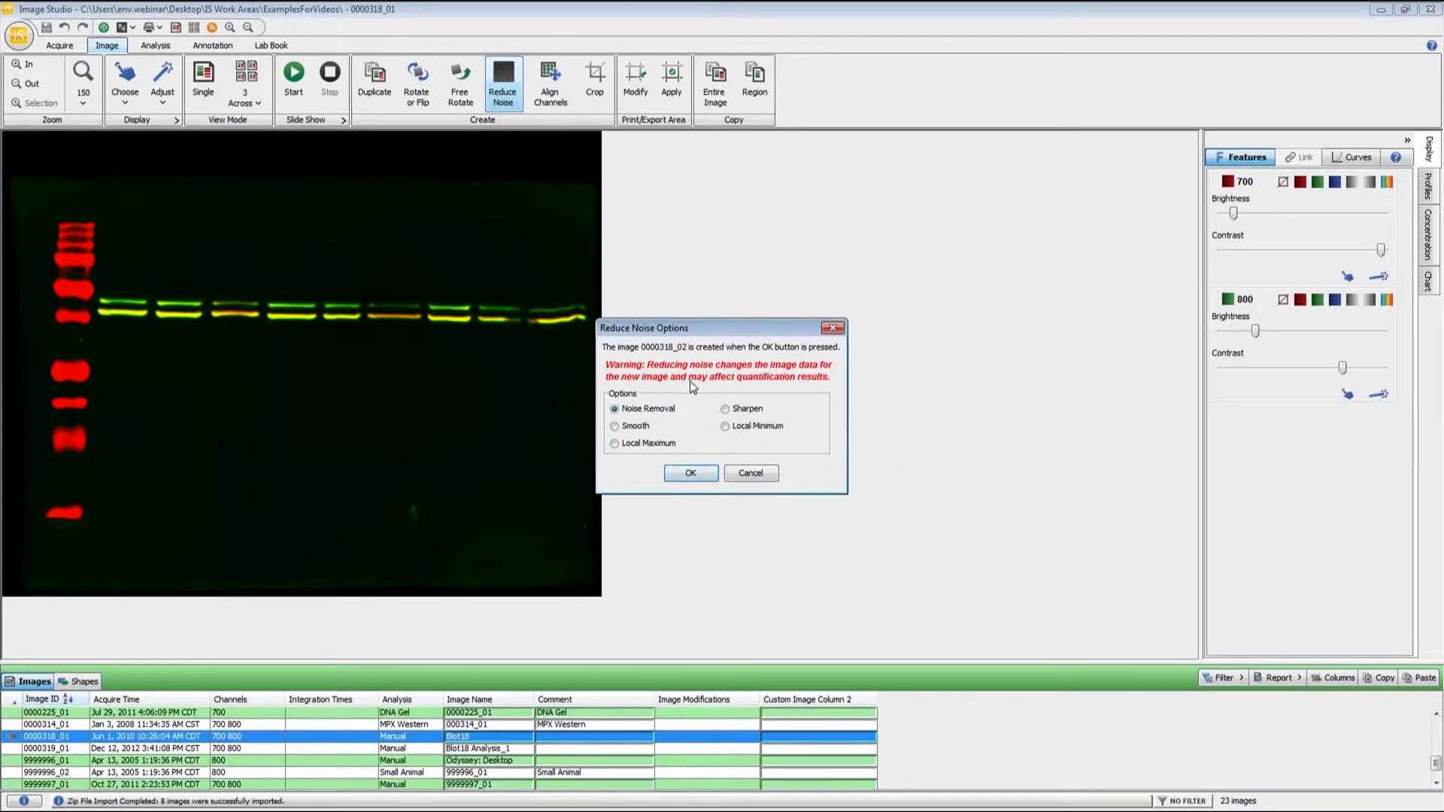
{"action": "left_click_drag", "start_coordinate": [691, 381], "coordinate": [786, 382]}
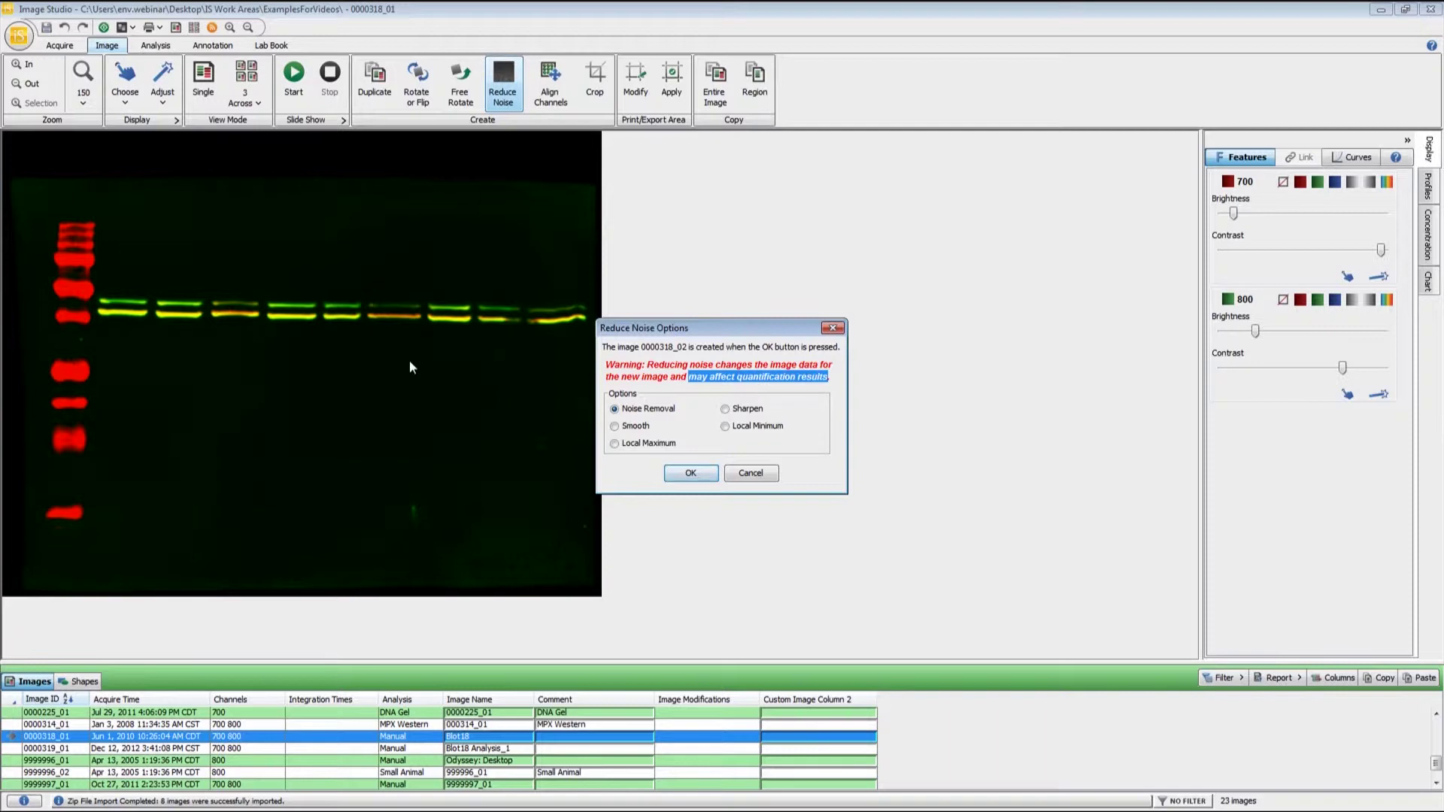
{"action": "left_click", "coordinate": [761, 472]}
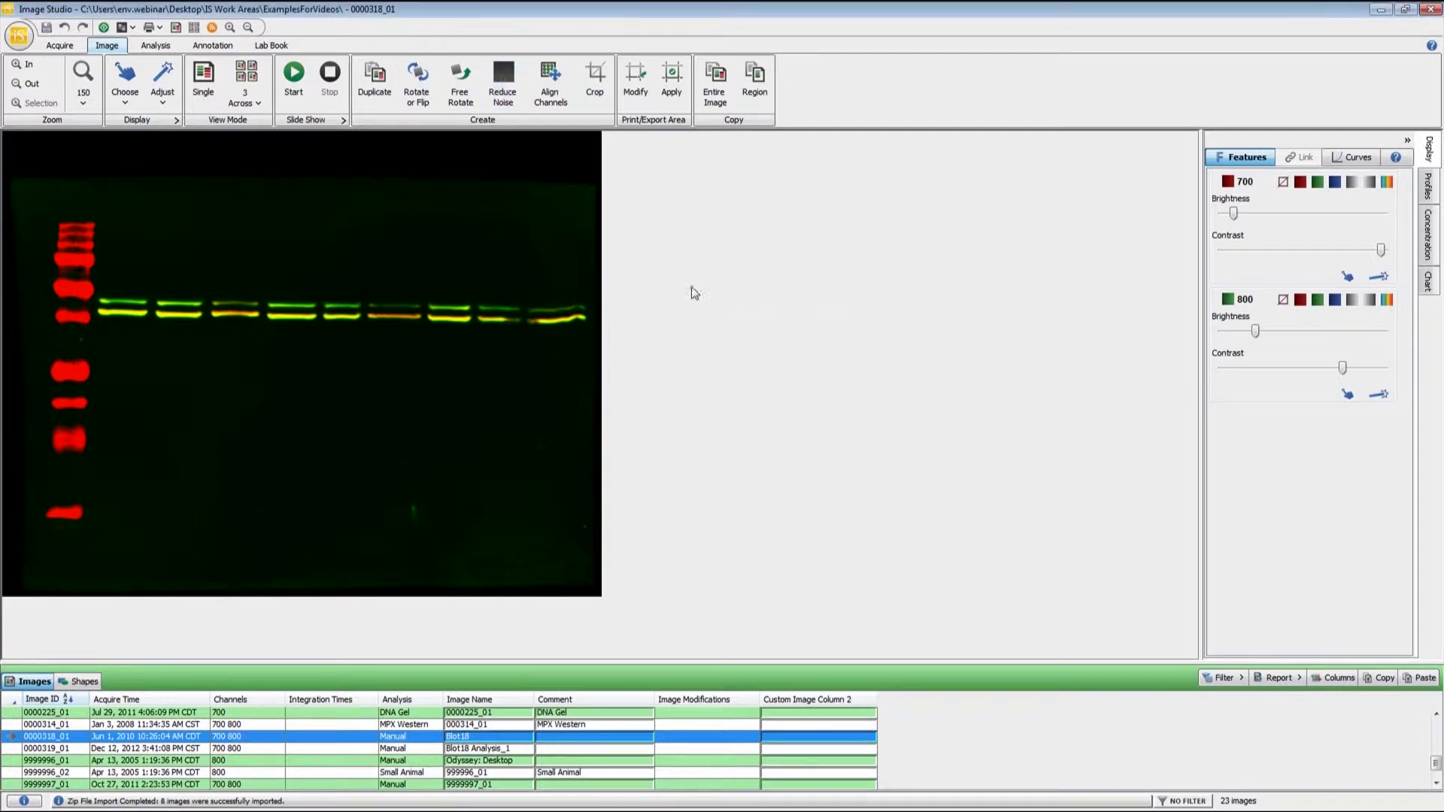
{"action": "left_click", "coordinate": [558, 104]}
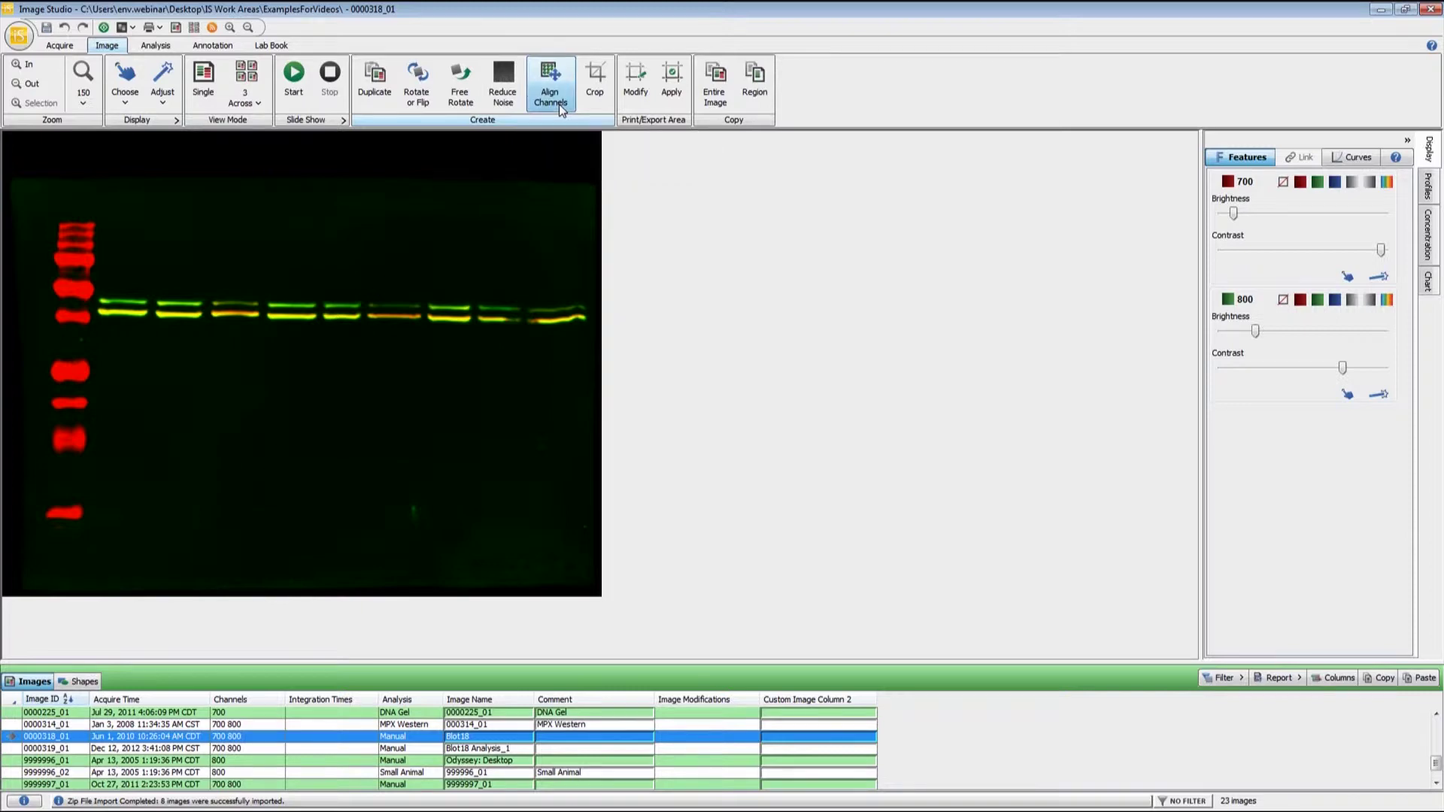
{"action": "left_click", "coordinate": [786, 537]}
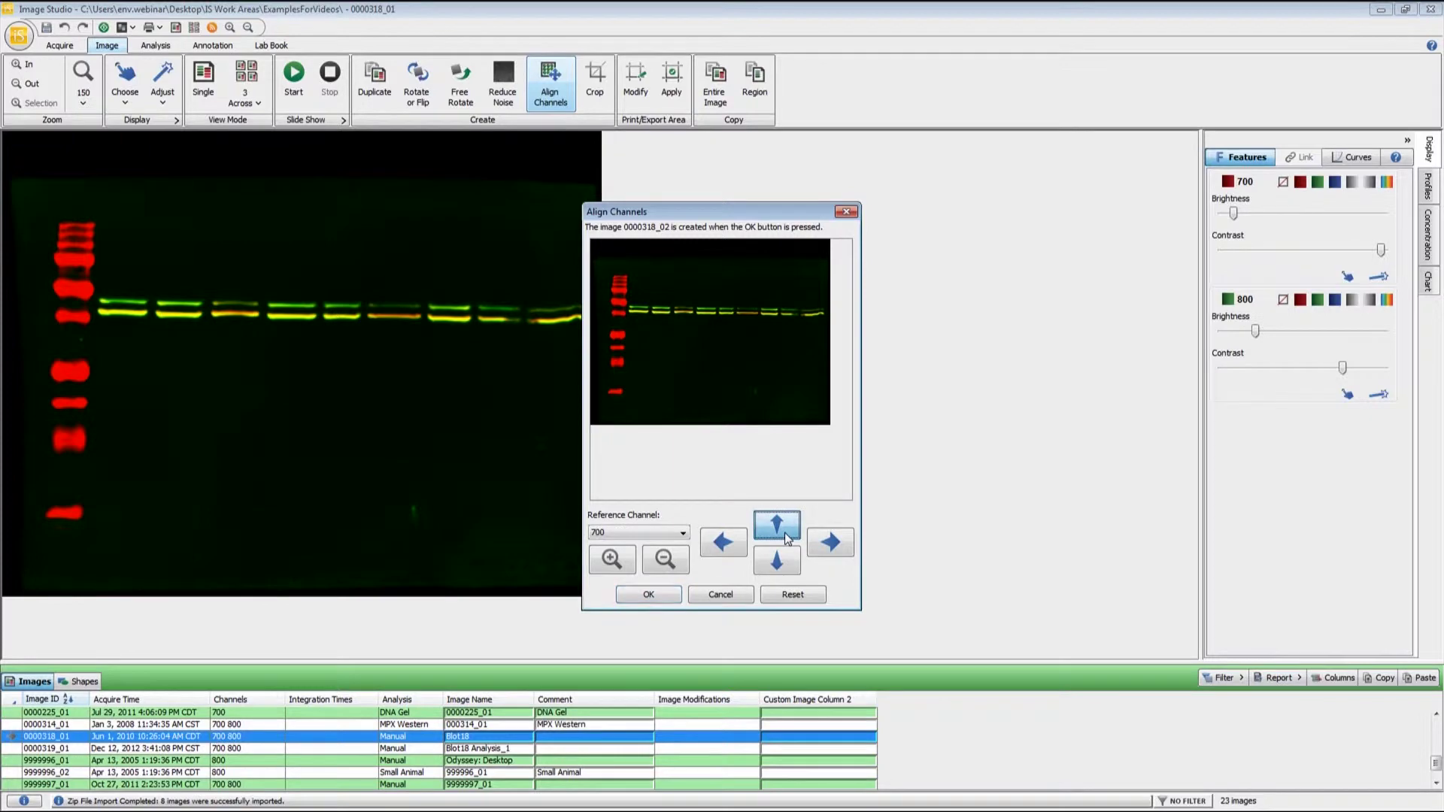
{"action": "left_click", "coordinate": [786, 537]}
{"action": "left_click", "coordinate": [786, 537]}
{"action": "left_click", "coordinate": [783, 575]}
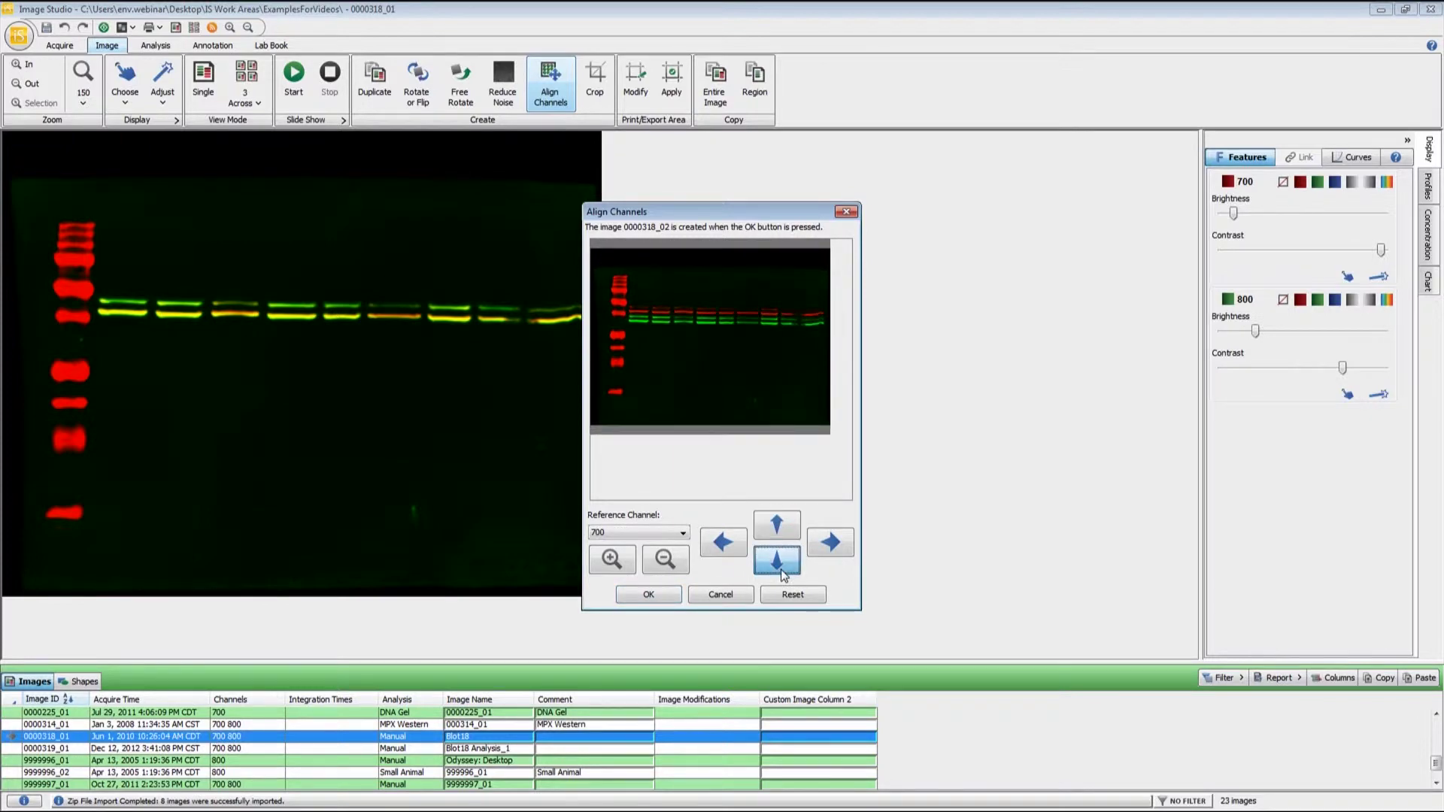
{"action": "left_click", "coordinate": [783, 575]}
{"action": "left_click", "coordinate": [774, 531]}
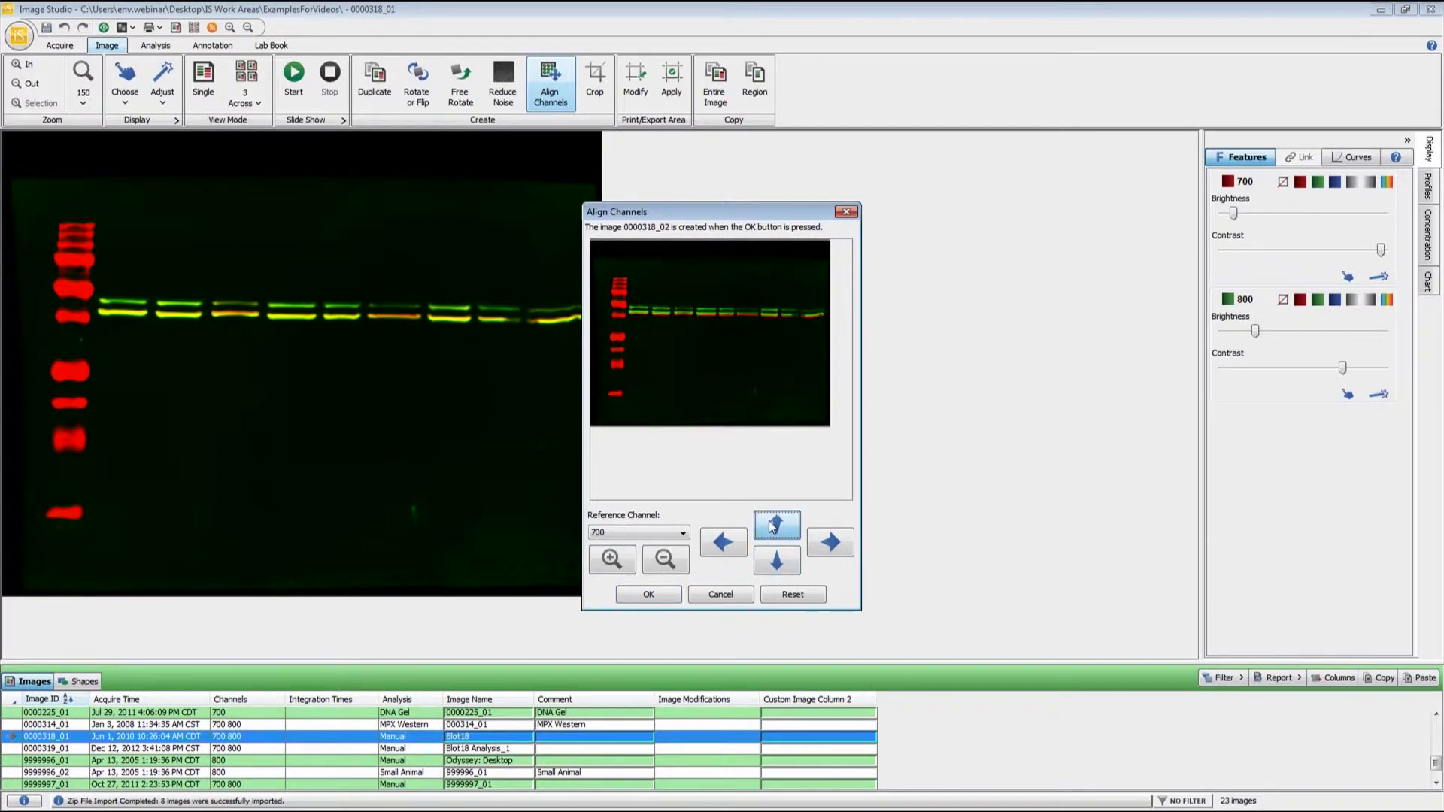
{"action": "left_click", "coordinate": [774, 531]}
{"action": "left_click", "coordinate": [773, 531]}
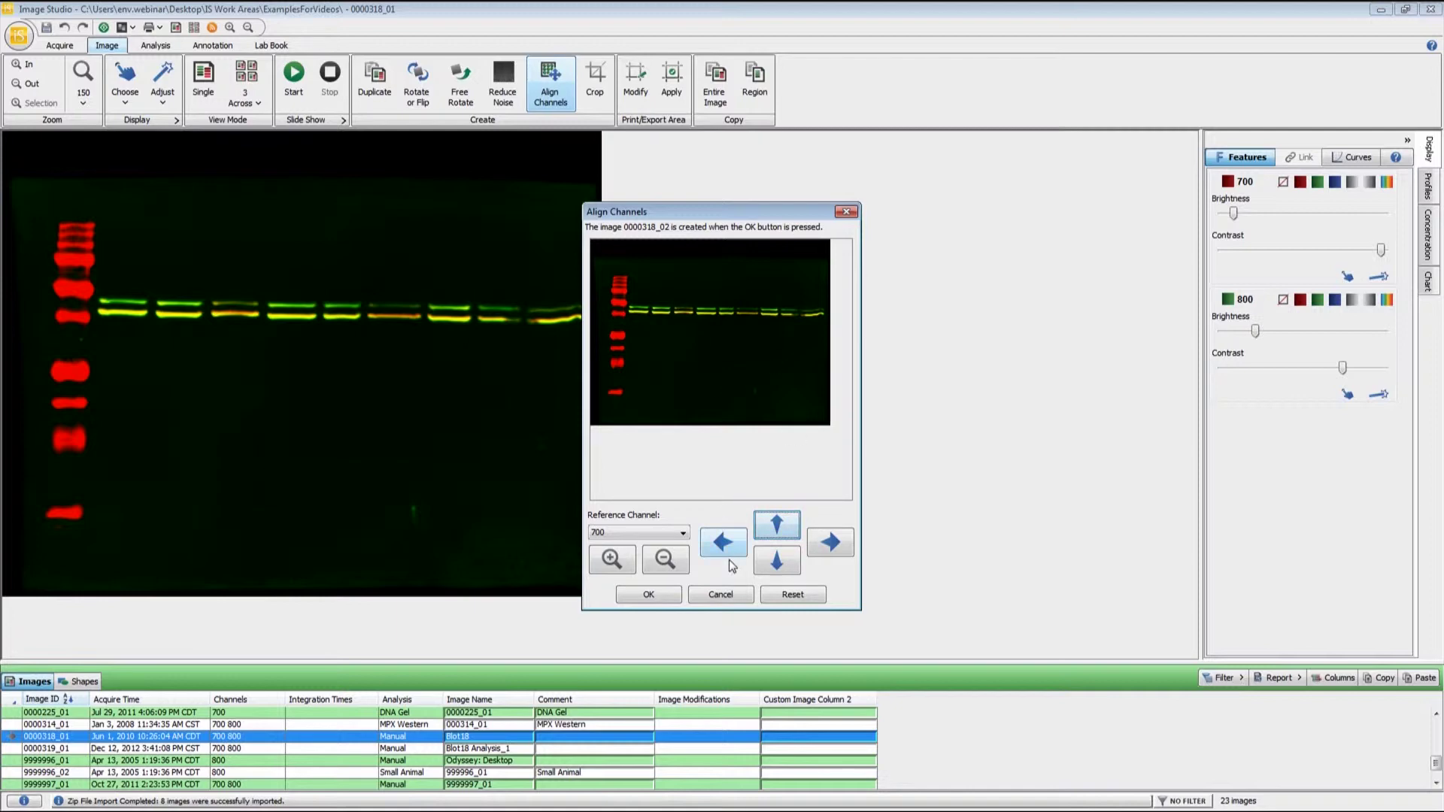
{"action": "left_click", "coordinate": [720, 594]}
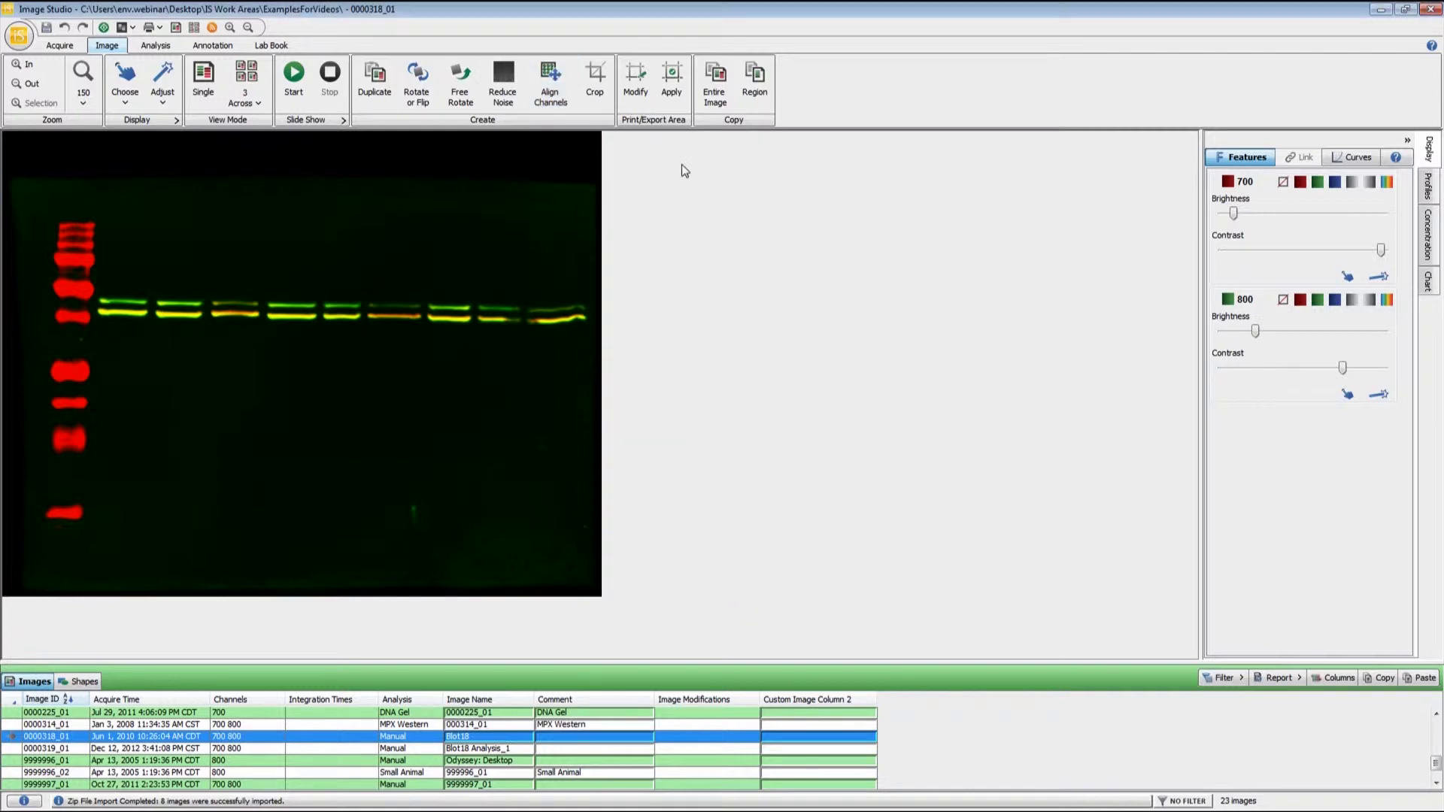
Crop the blot to the band rows as new image 0000318_02, then reselect 0000318_01.
{"action": "left_click", "coordinate": [603, 104]}
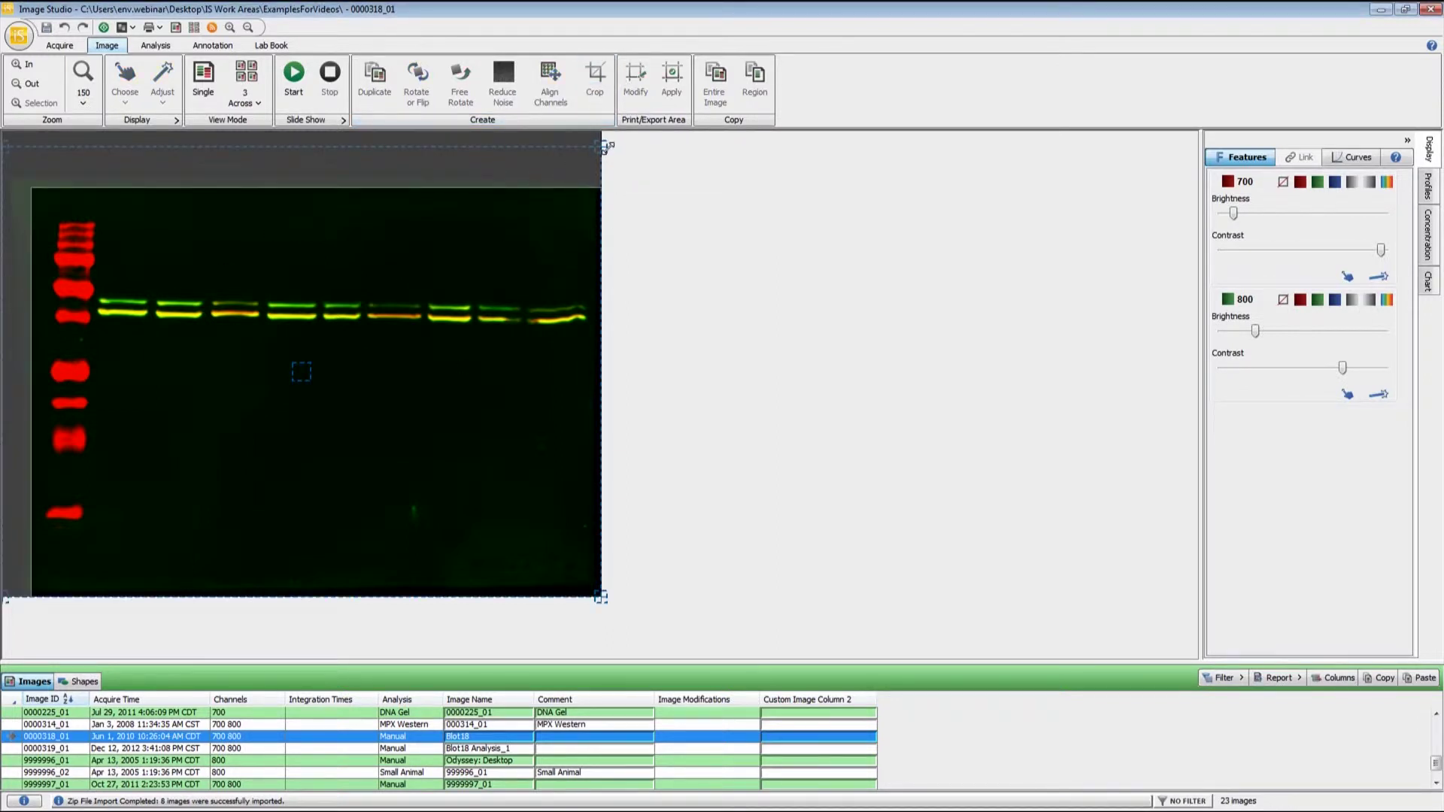
{"action": "mouse_move", "coordinate": [603, 150]}
{"action": "left_mouse_down"}
{"action": "mouse_move", "coordinate": [478, 275]}
{"action": "mouse_move", "coordinate": [426, 370]}
{"action": "left_mouse_up"}
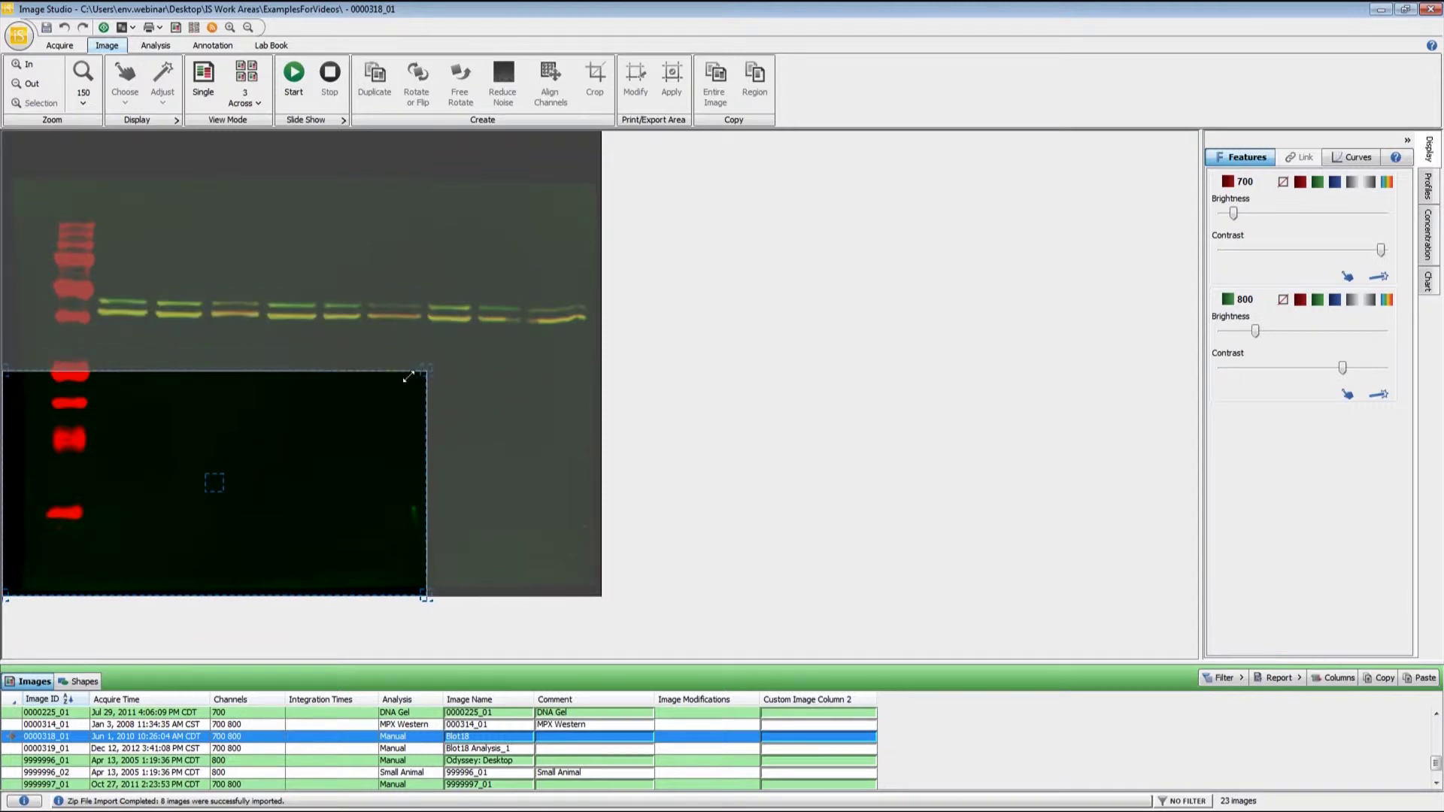
{"action": "mouse_move", "coordinate": [214, 479]}
{"action": "left_mouse_down"}
{"action": "mouse_move", "coordinate": [248, 377]}
{"action": "mouse_move", "coordinate": [284, 322]}
{"action": "mouse_move", "coordinate": [301, 327]}
{"action": "left_mouse_up"}
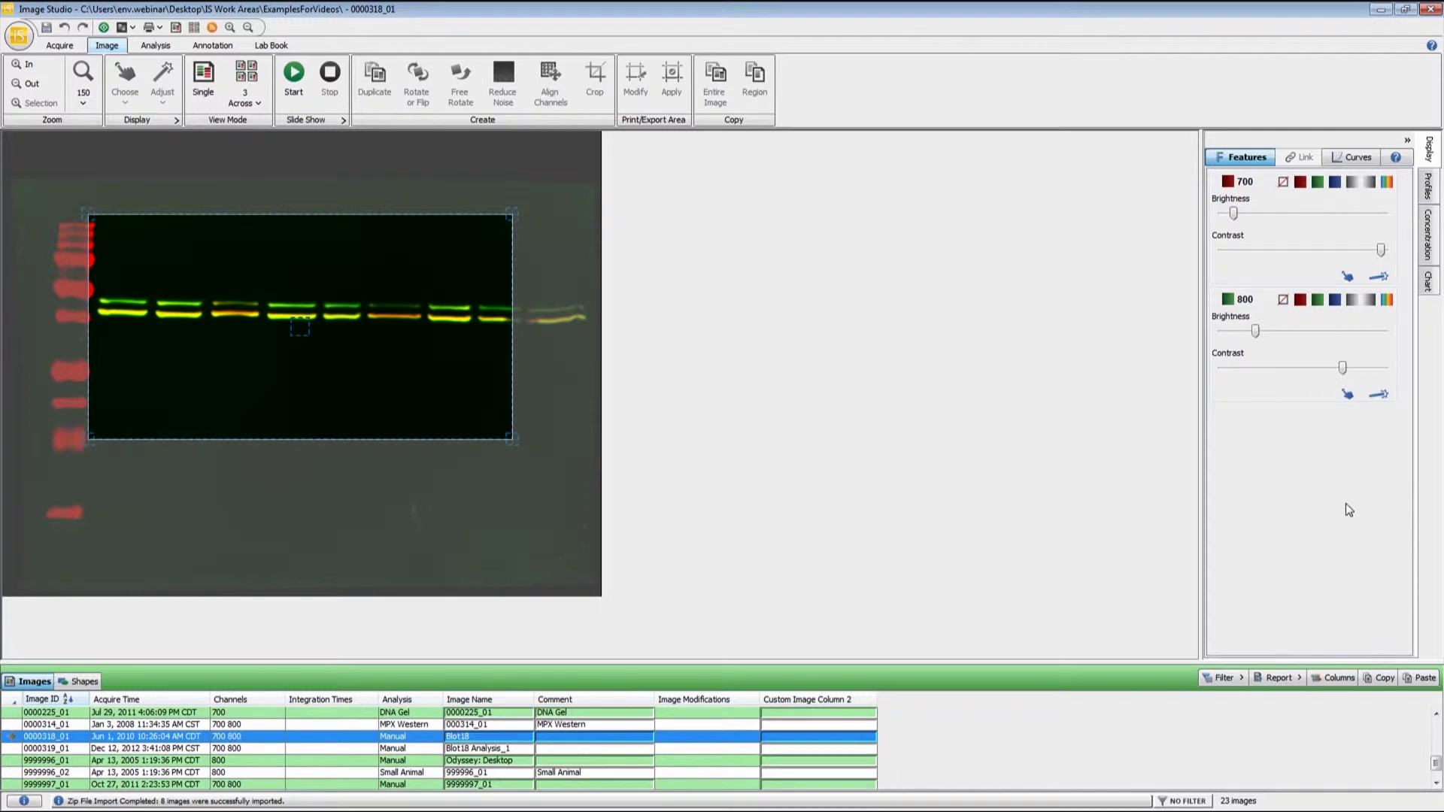
{"action": "key", "text": "Return"}
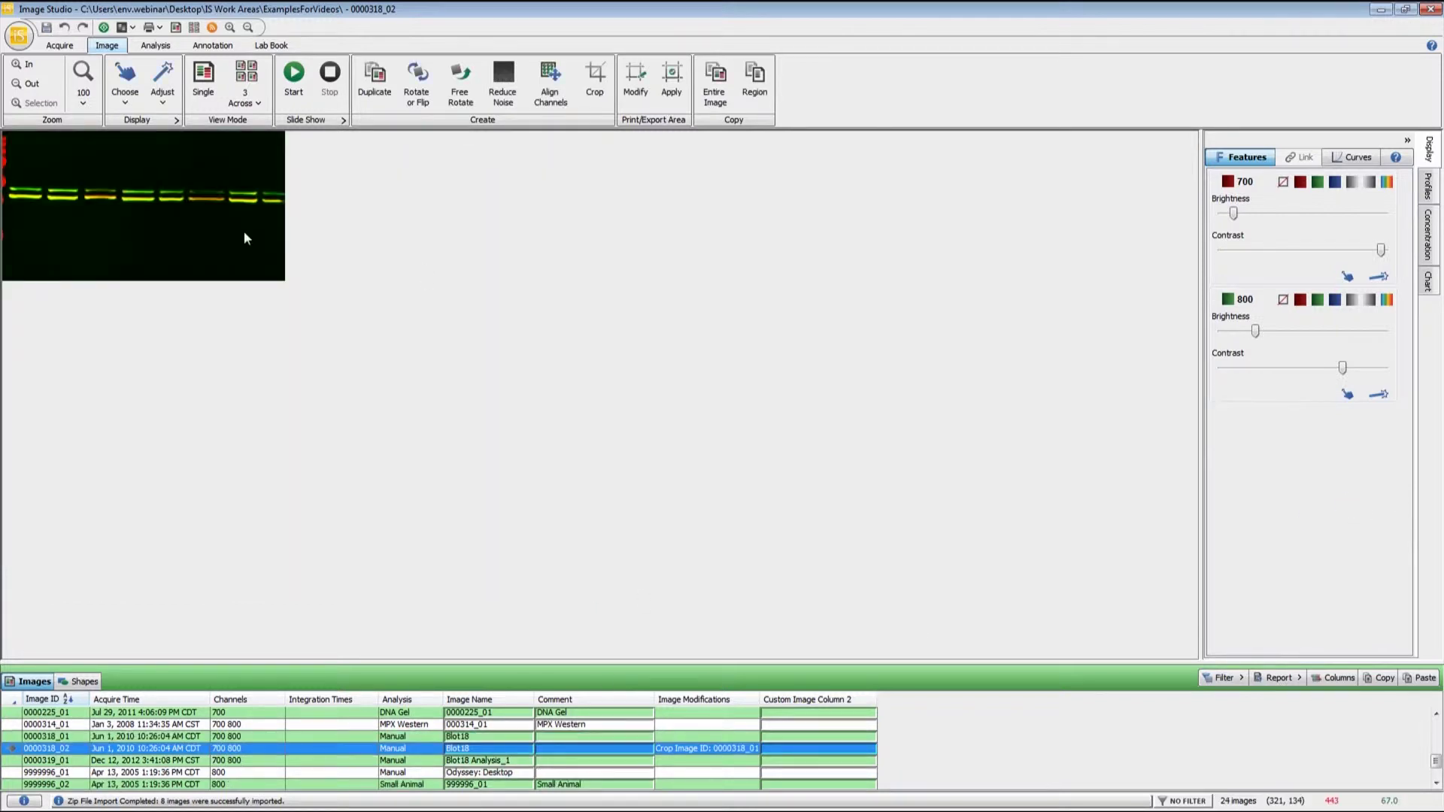
{"action": "mouse_move", "coordinate": [70, 737]}
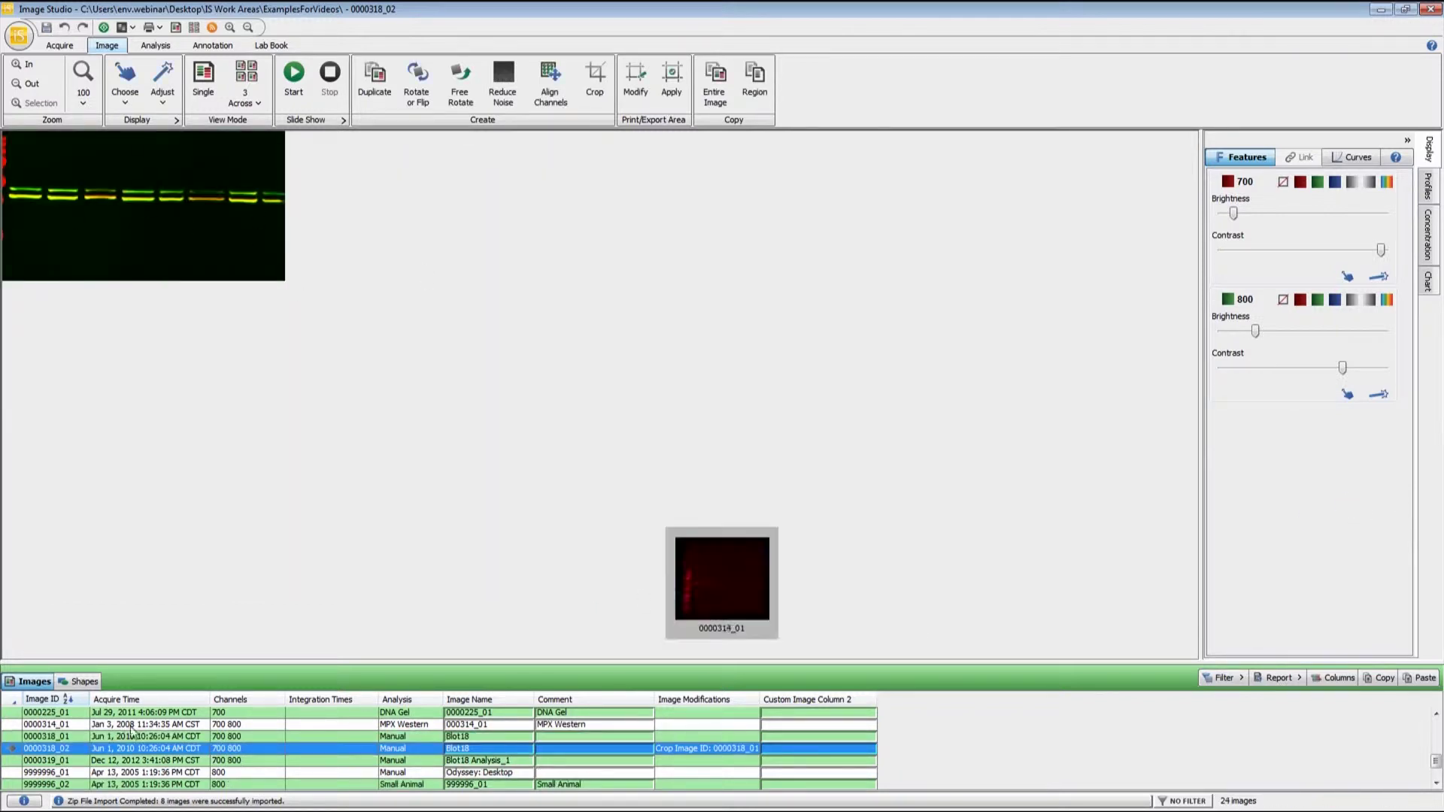
{"action": "left_click", "coordinate": [61, 736]}
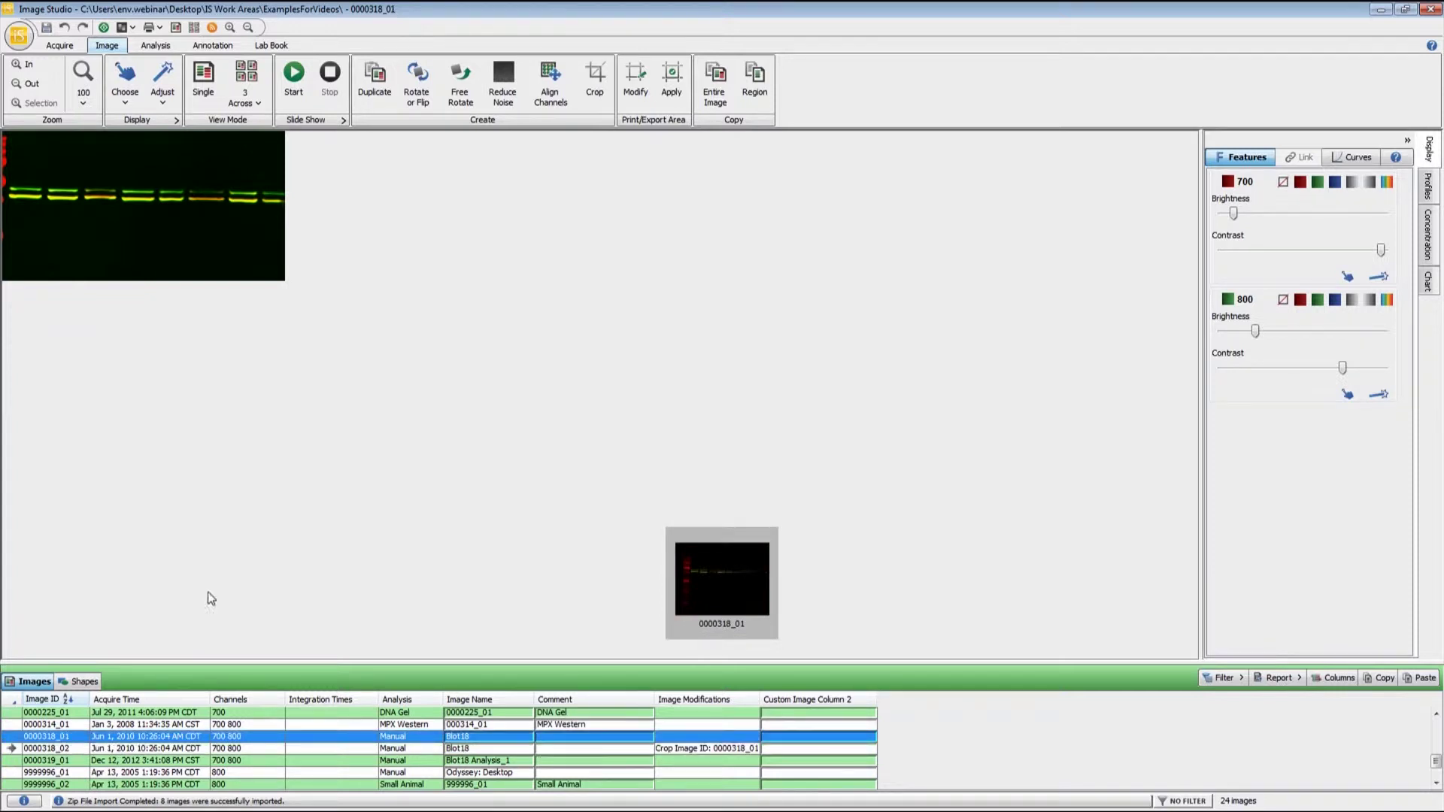
Set the print/export area of 0000318_01 to frame the band rows, excluding the ladder.
{"action": "left_click", "coordinate": [675, 88]}
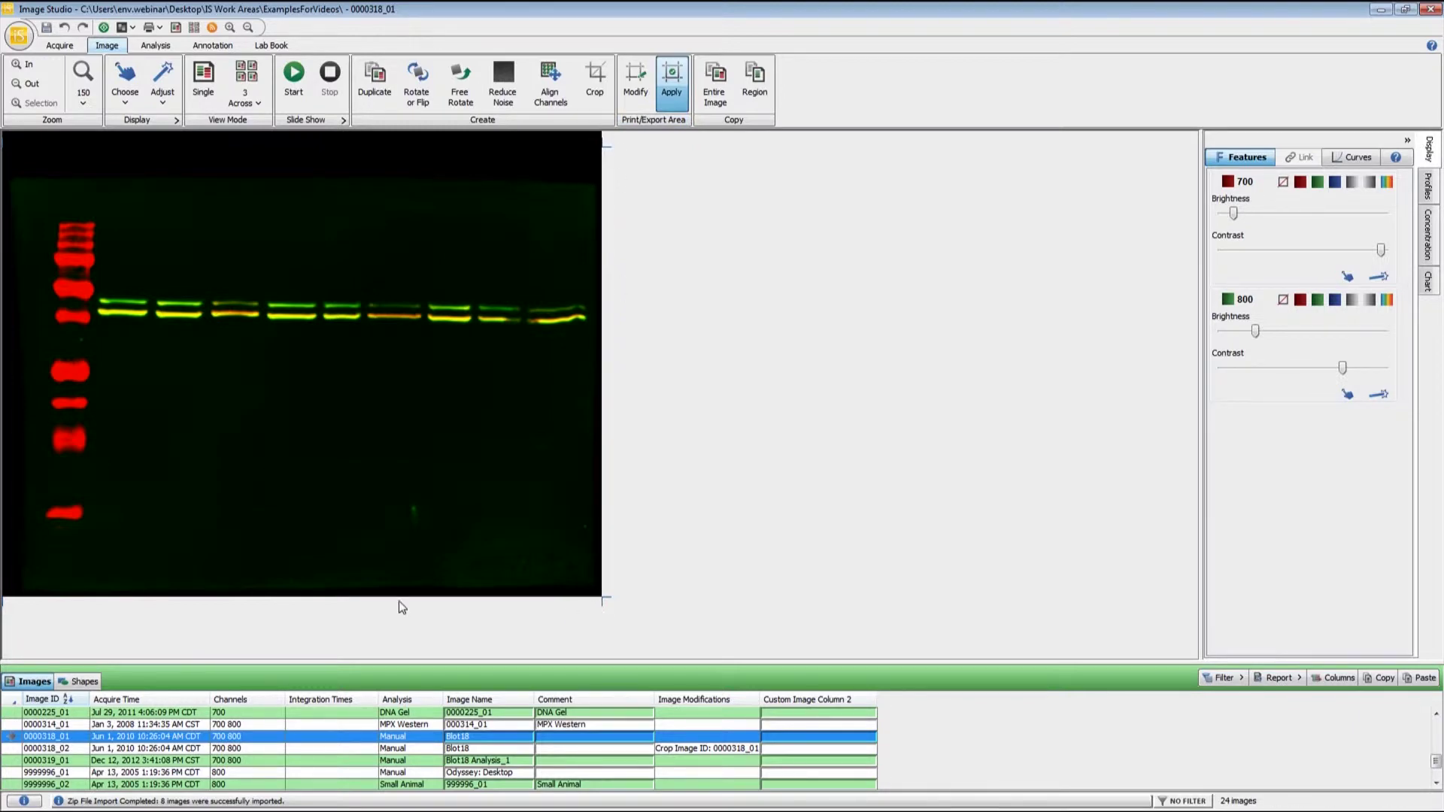
{"action": "left_click", "coordinate": [639, 98]}
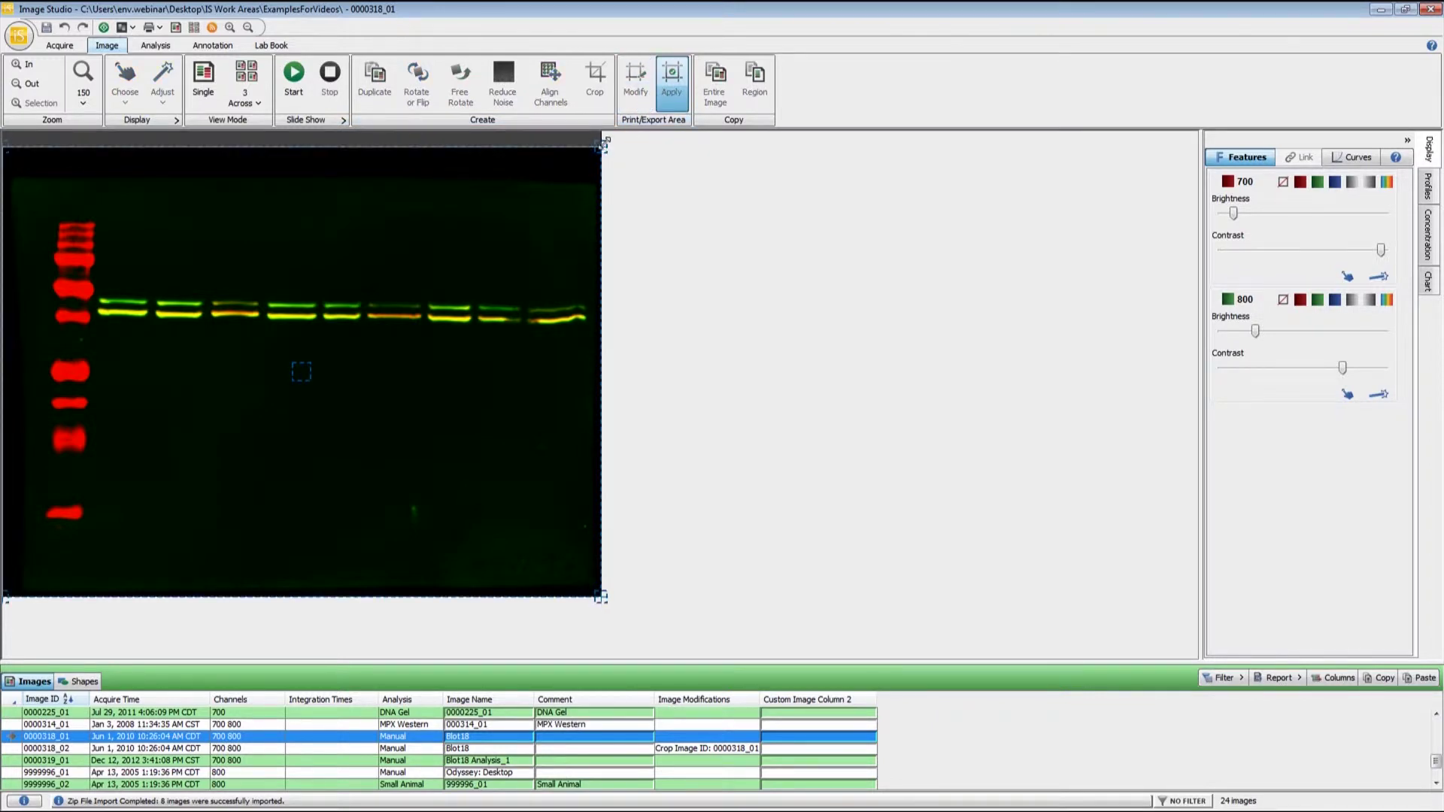
{"action": "left_click_drag", "start_coordinate": [605, 143], "coordinate": [422, 310]}
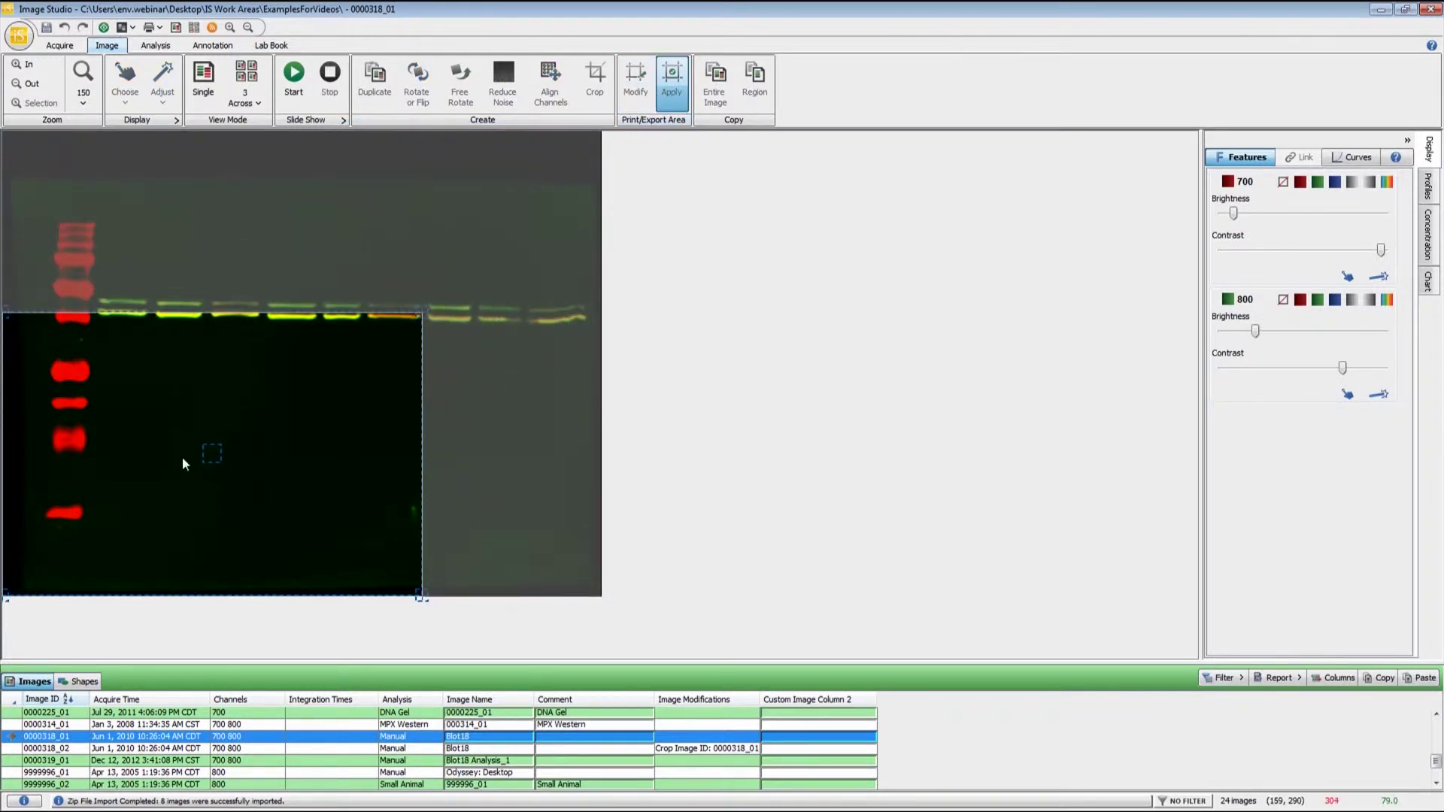
{"action": "mouse_move", "coordinate": [211, 454]}
{"action": "left_mouse_down"}
{"action": "mouse_move", "coordinate": [268, 355]}
{"action": "mouse_move", "coordinate": [304, 345]}
{"action": "left_mouse_up"}
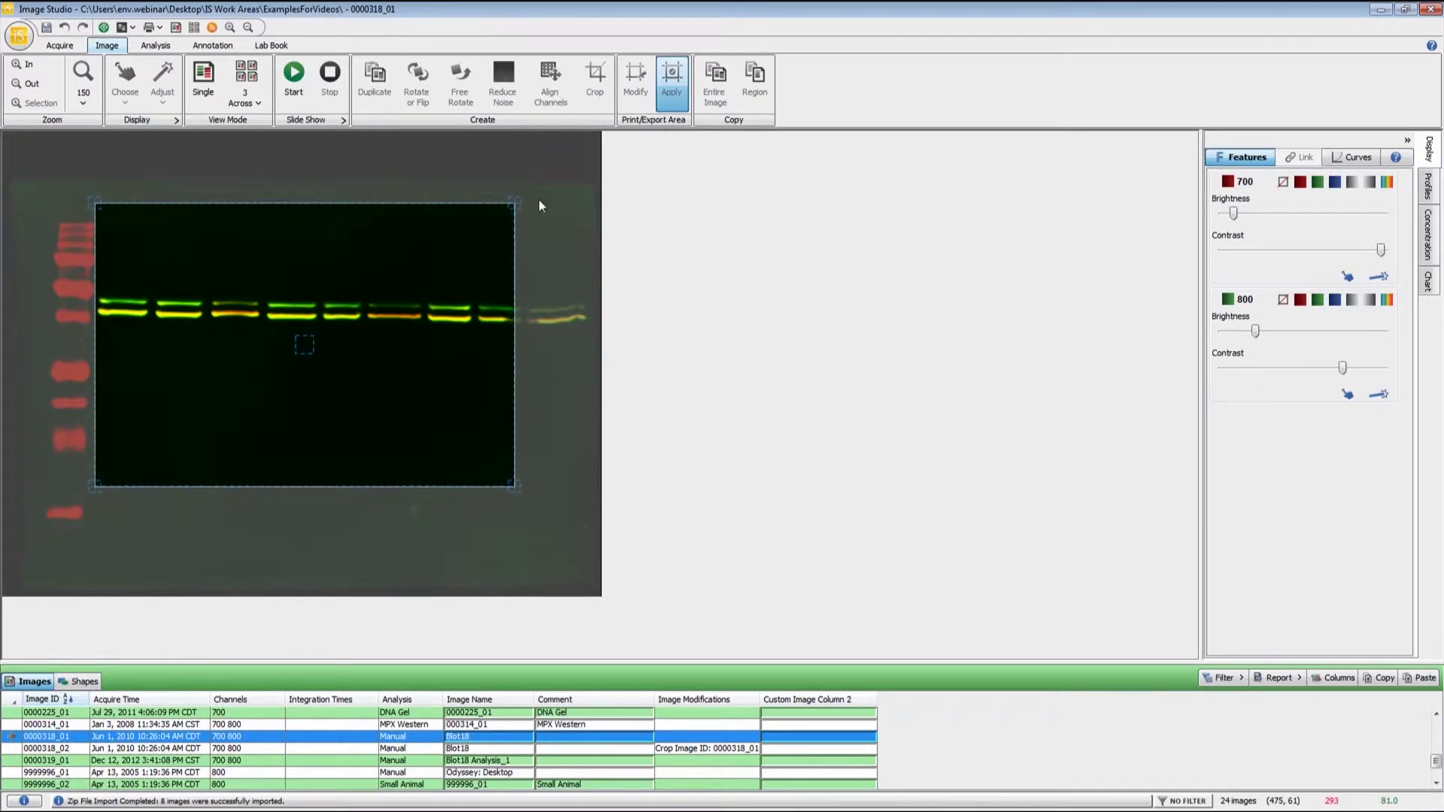
{"action": "left_click", "coordinate": [539, 200]}
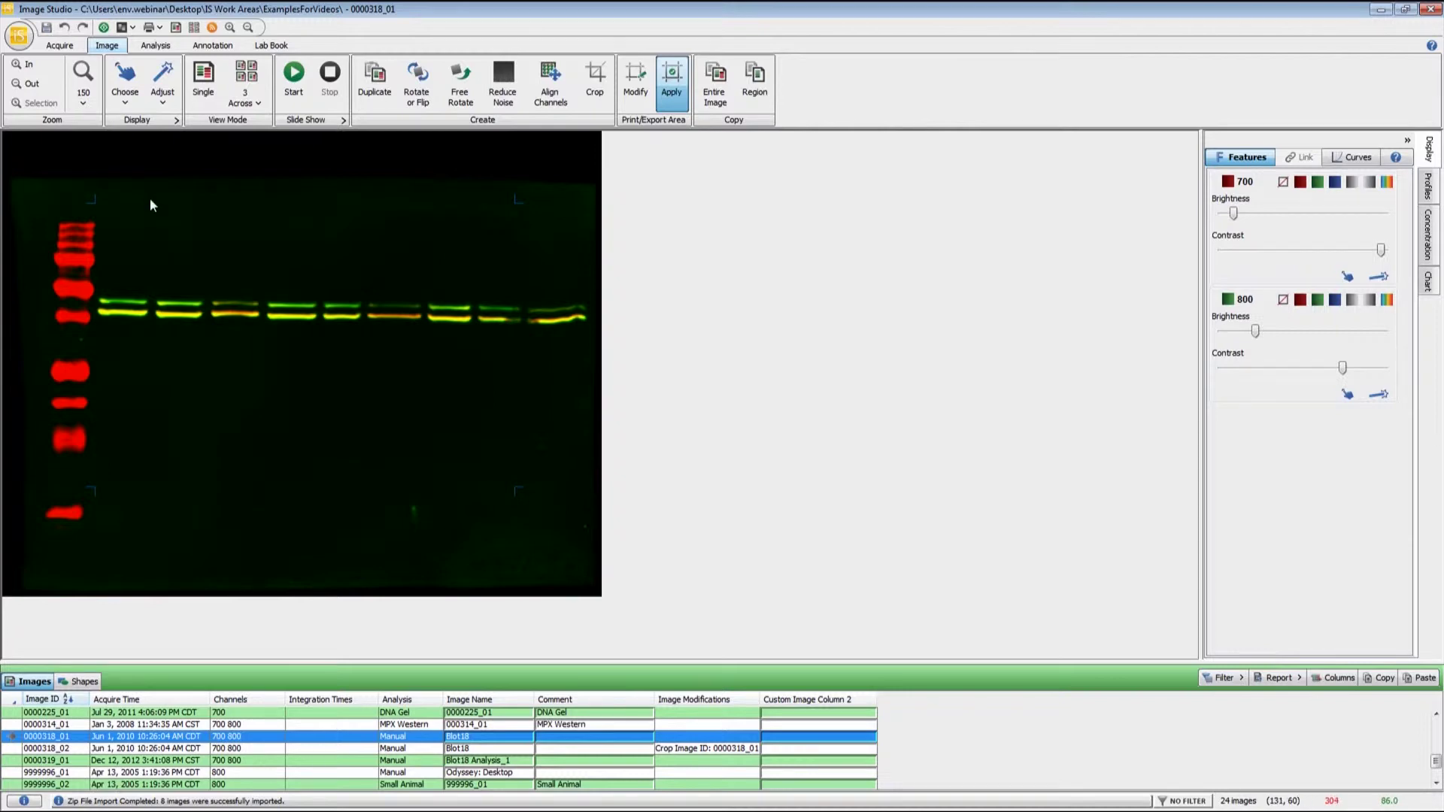
{"action": "left_click", "coordinate": [19, 36]}
{"action": "mouse_move", "coordinate": [51, 129]}
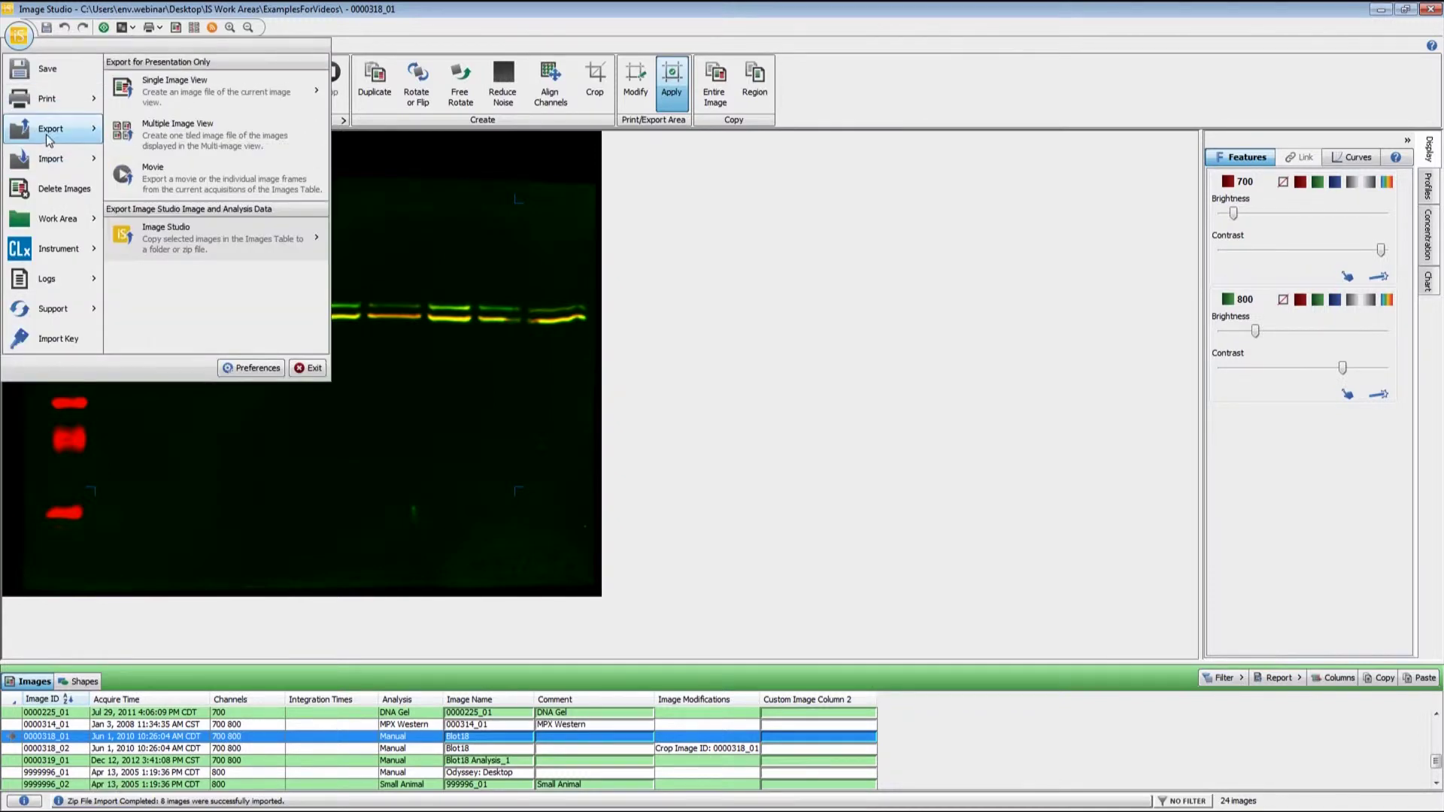
{"action": "left_click", "coordinate": [188, 96]}
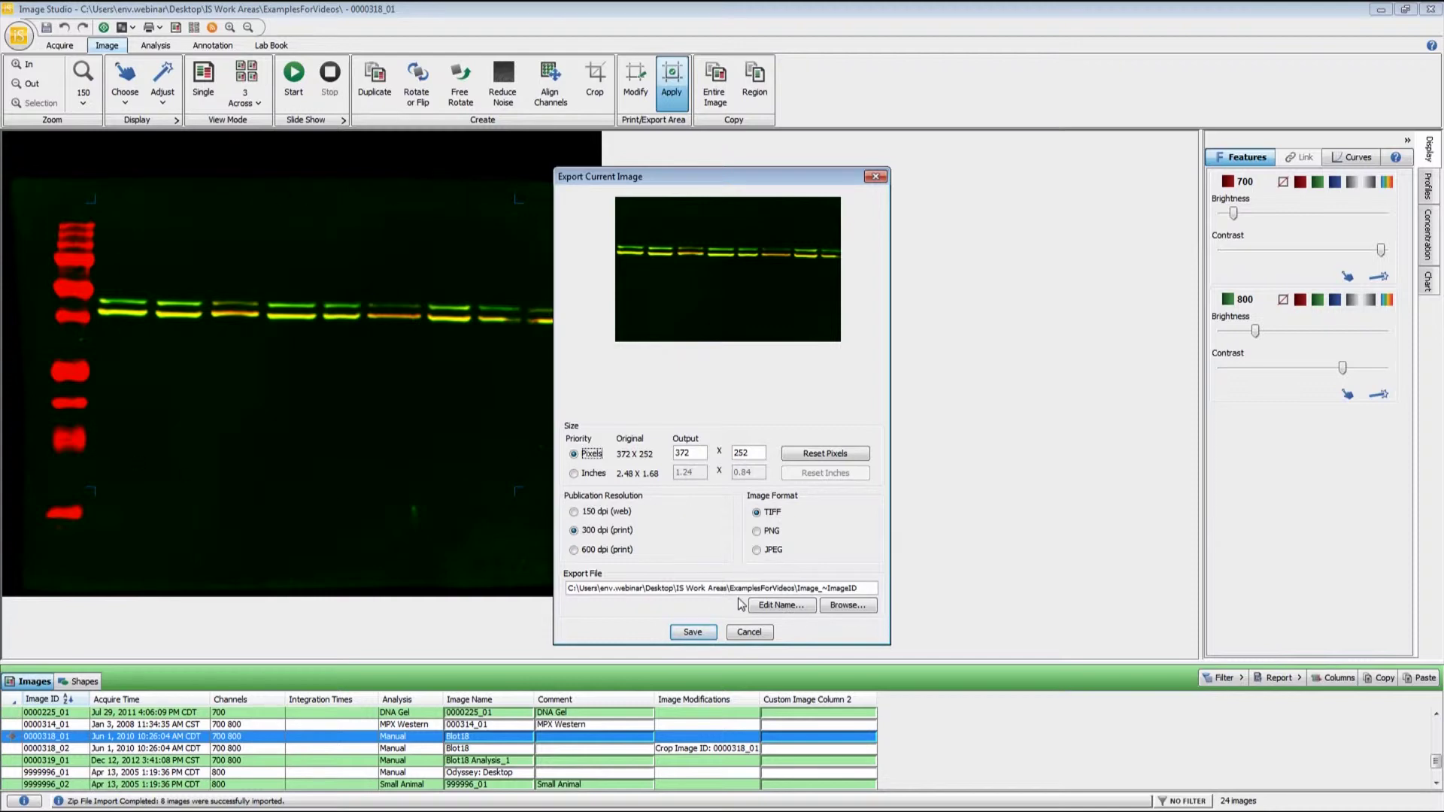
{"action": "left_click", "coordinate": [746, 633]}
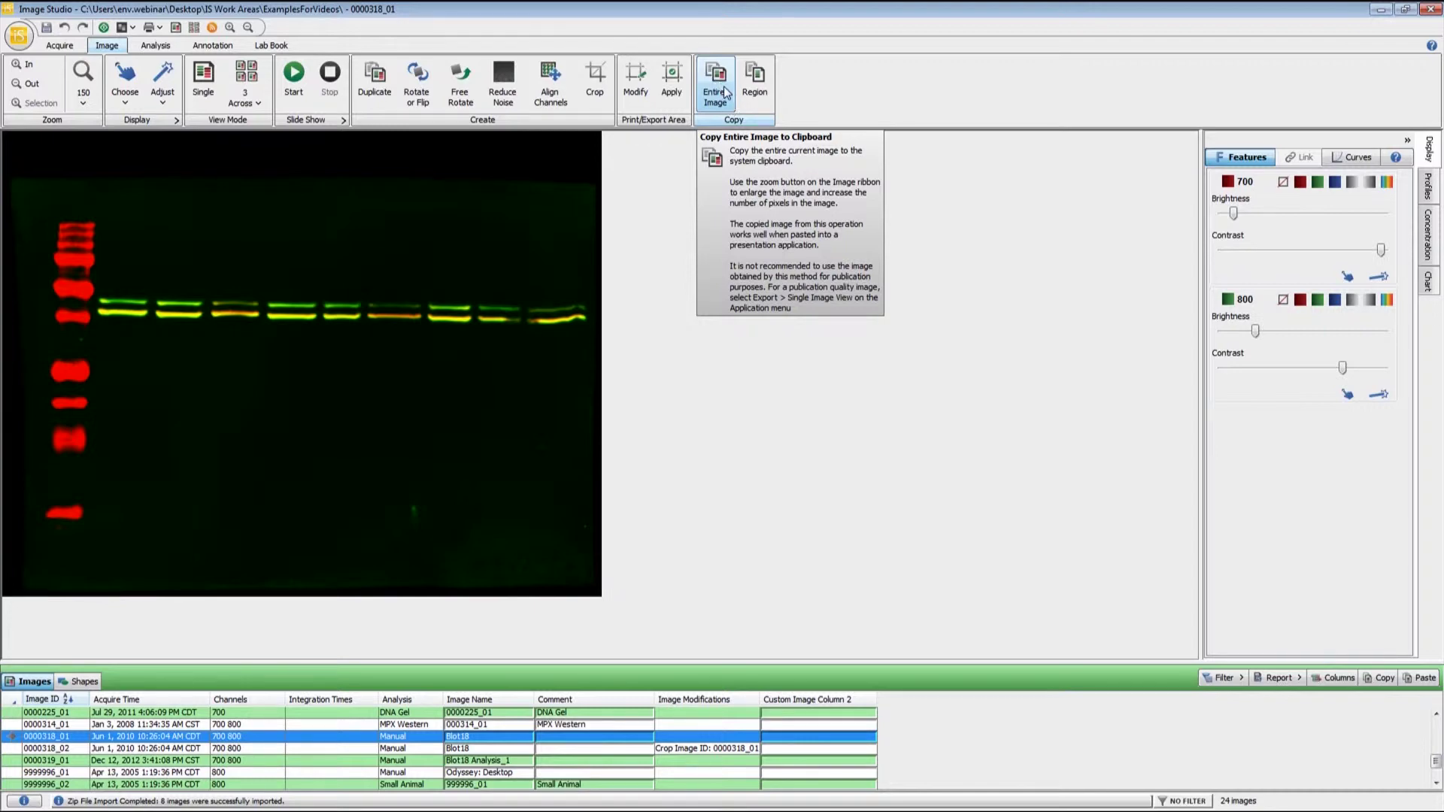
Copy a rectangular region covering the bands and upper ladder using Copy Region.
{"action": "left_click", "coordinate": [754, 90]}
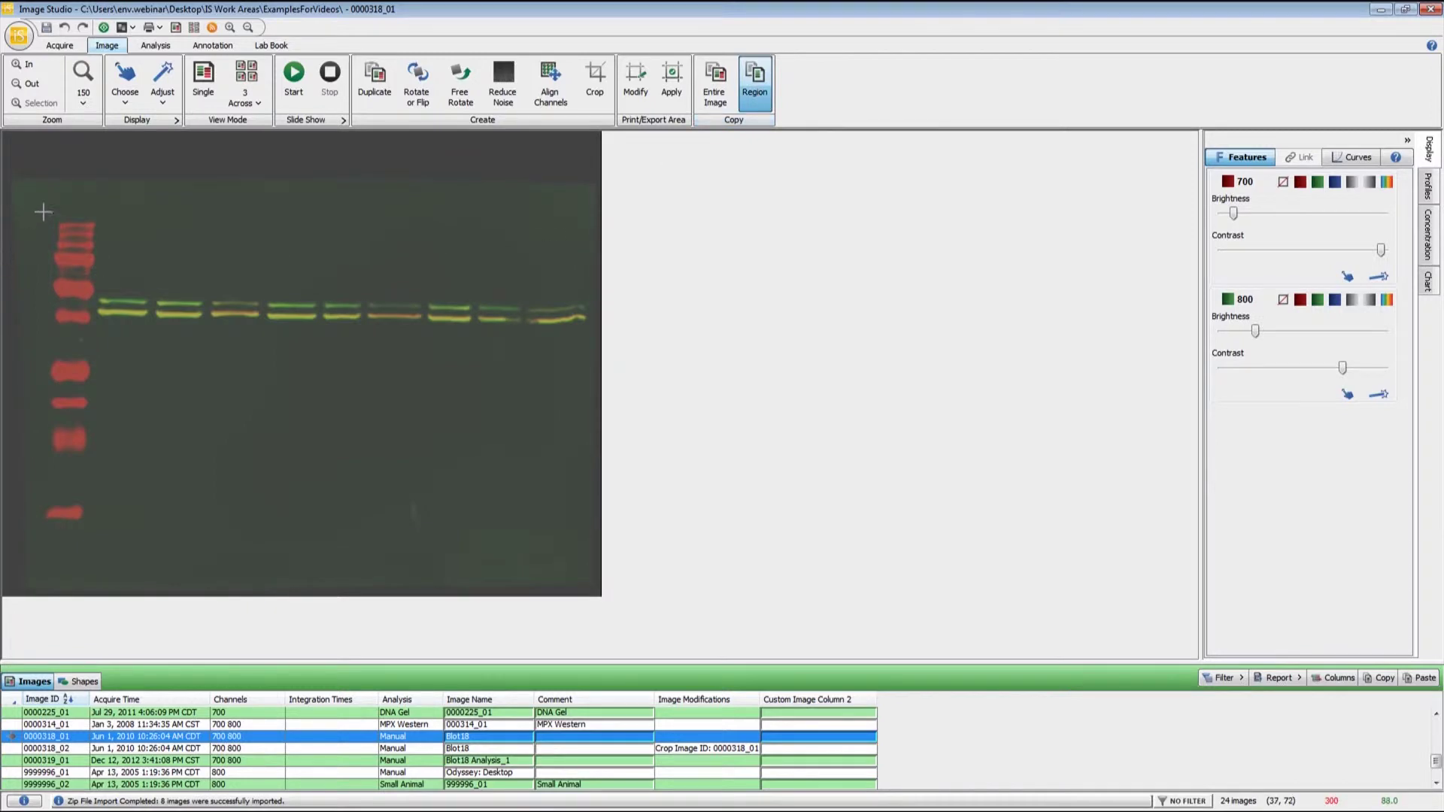
{"action": "left_click_drag", "start_coordinate": [44, 213], "coordinate": [598, 395]}
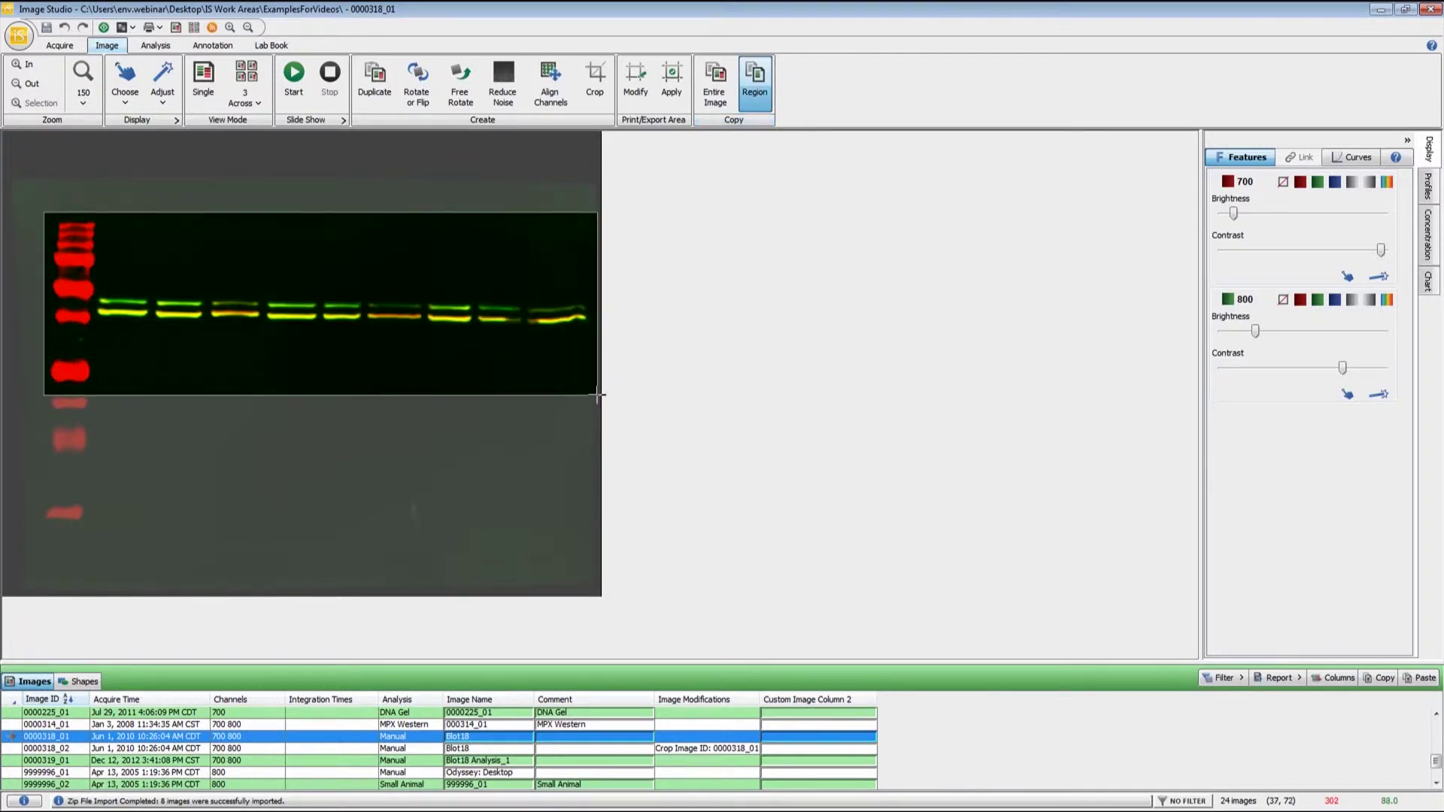
{"action": "left_click_drag", "start_coordinate": [598, 395], "coordinate": [600, 394]}
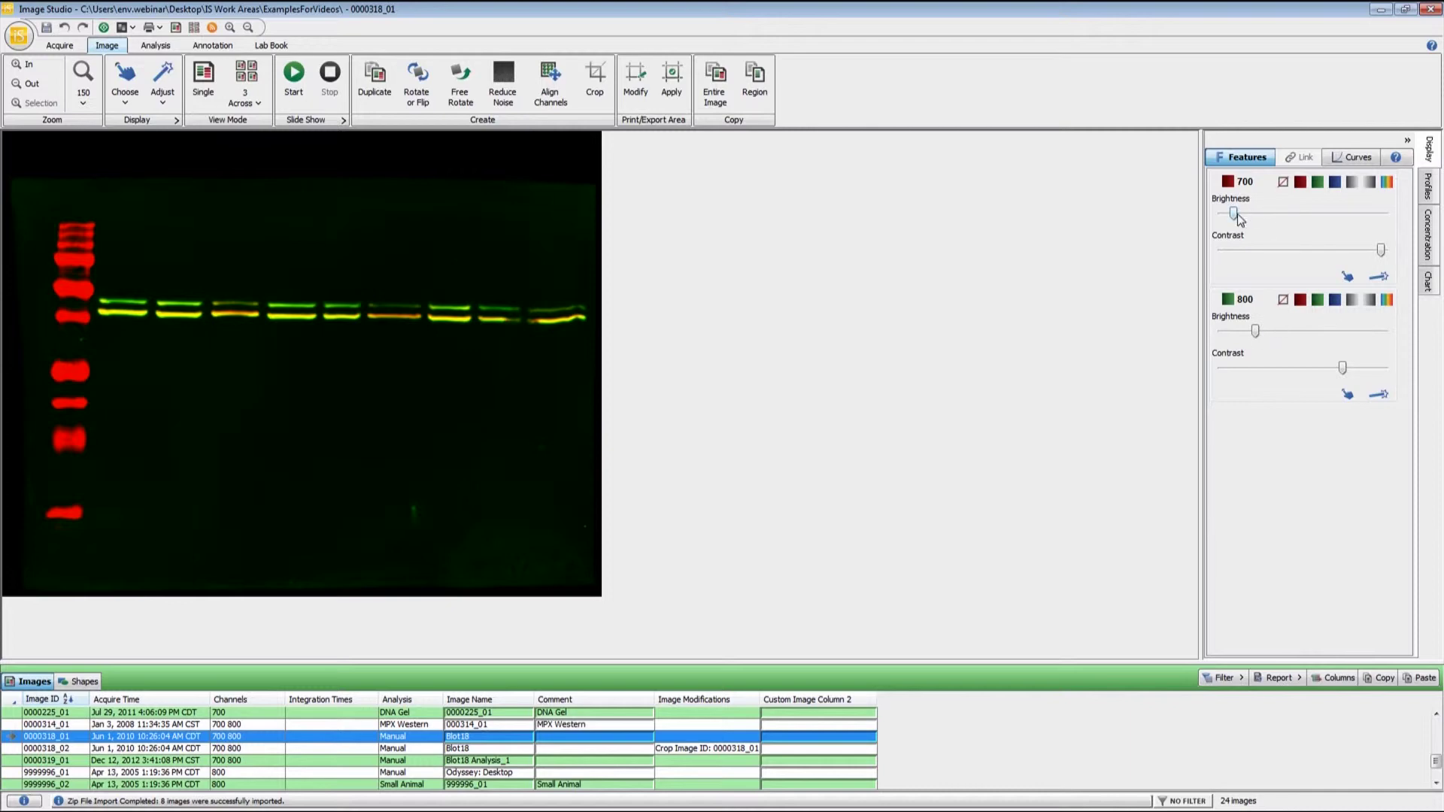
Brighten the 700 channel and fine-tune the 700 and 800 contrast and brightness sliders.
{"action": "mouse_move", "coordinate": [1235, 214]}
{"action": "left_mouse_down"}
{"action": "mouse_move", "coordinate": [1259, 217]}
{"action": "mouse_move", "coordinate": [1215, 227]}
{"action": "mouse_move", "coordinate": [1249, 225]}
{"action": "left_mouse_up"}
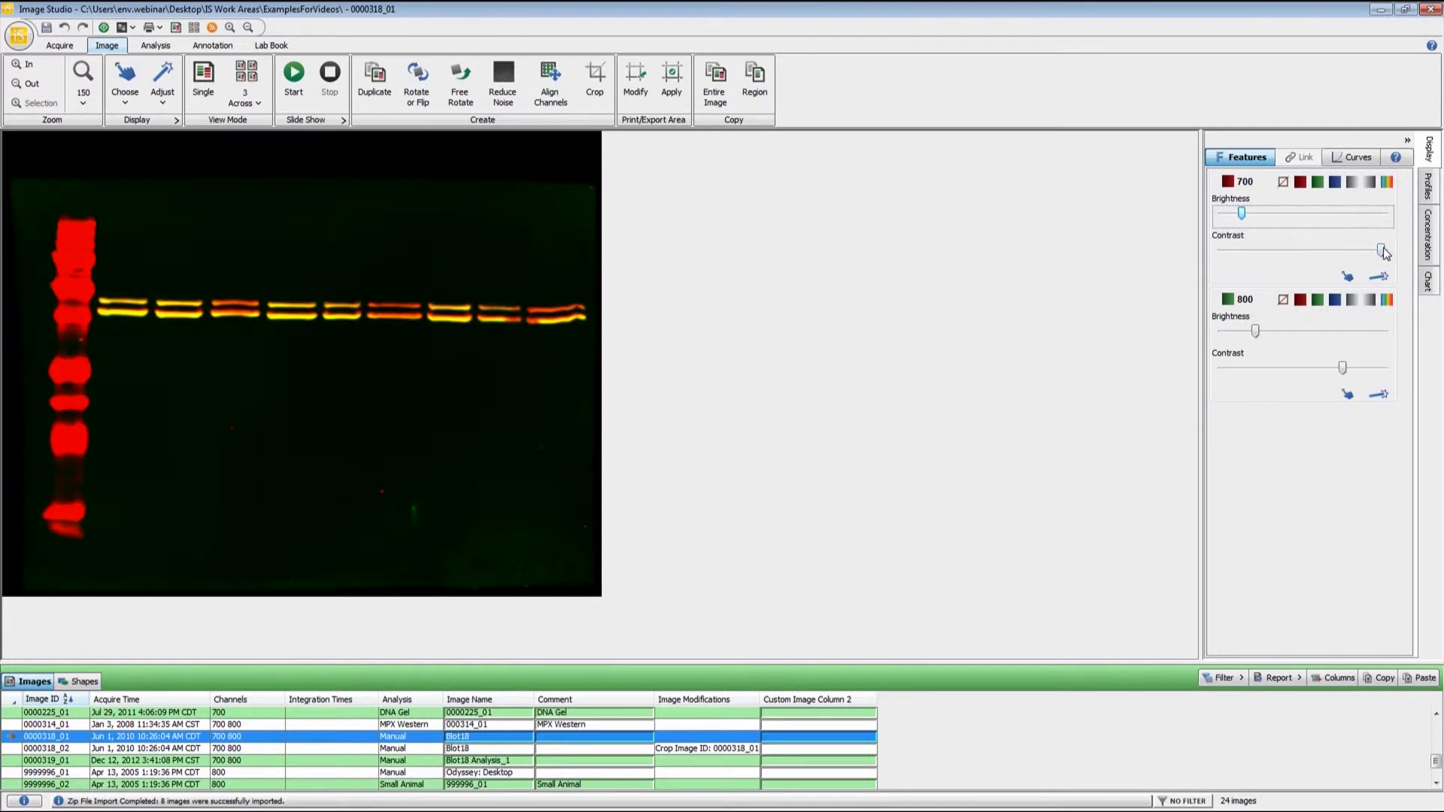
{"action": "mouse_move", "coordinate": [1382, 251]}
{"action": "left_mouse_down"}
{"action": "mouse_move", "coordinate": [1324, 247]}
{"action": "mouse_move", "coordinate": [1381, 254]}
{"action": "left_mouse_up"}
{"action": "mouse_move", "coordinate": [1254, 335]}
{"action": "left_mouse_down"}
{"action": "mouse_move", "coordinate": [1281, 336]}
{"action": "mouse_move", "coordinate": [1258, 335]}
{"action": "left_mouse_up"}
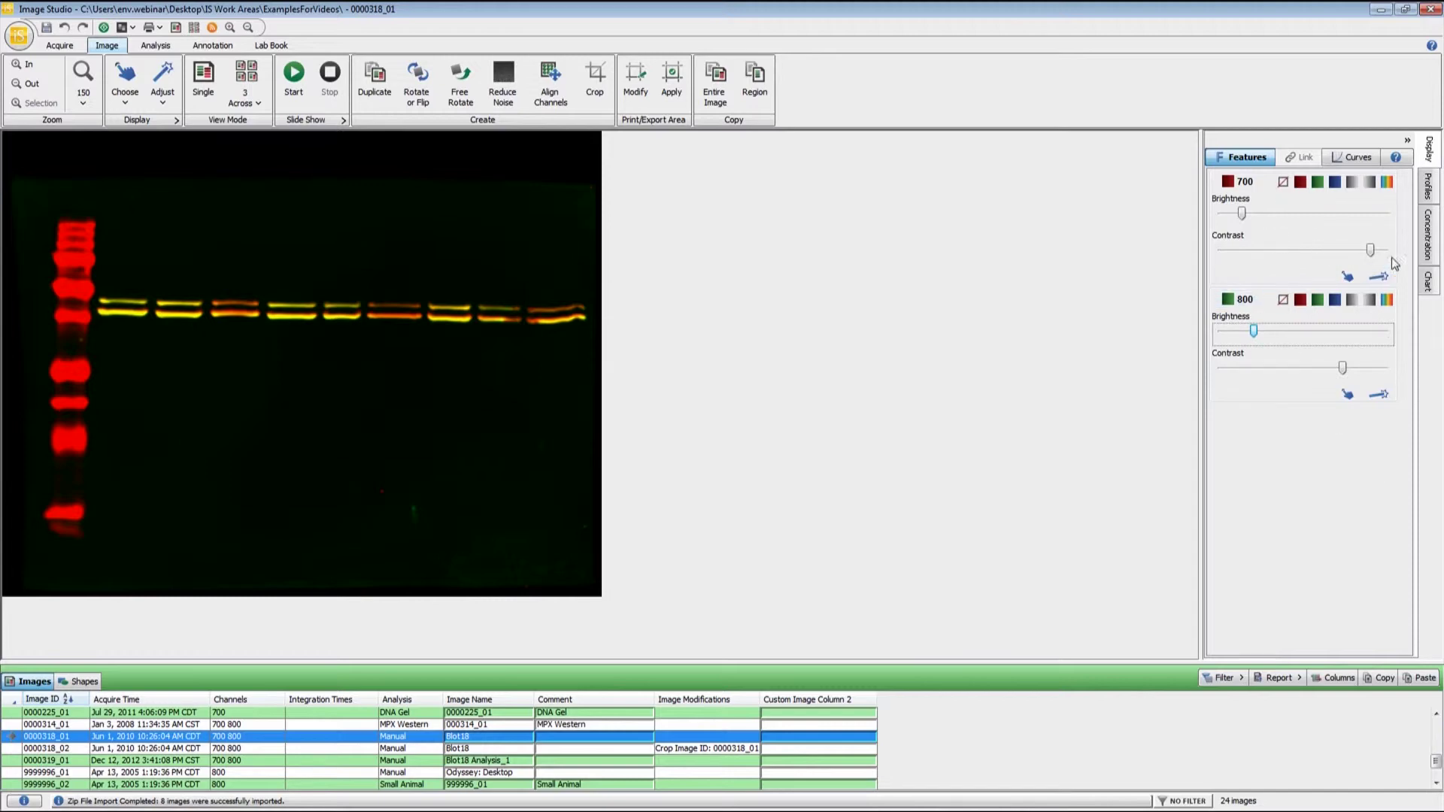
{"action": "left_click", "coordinate": [1370, 182]}
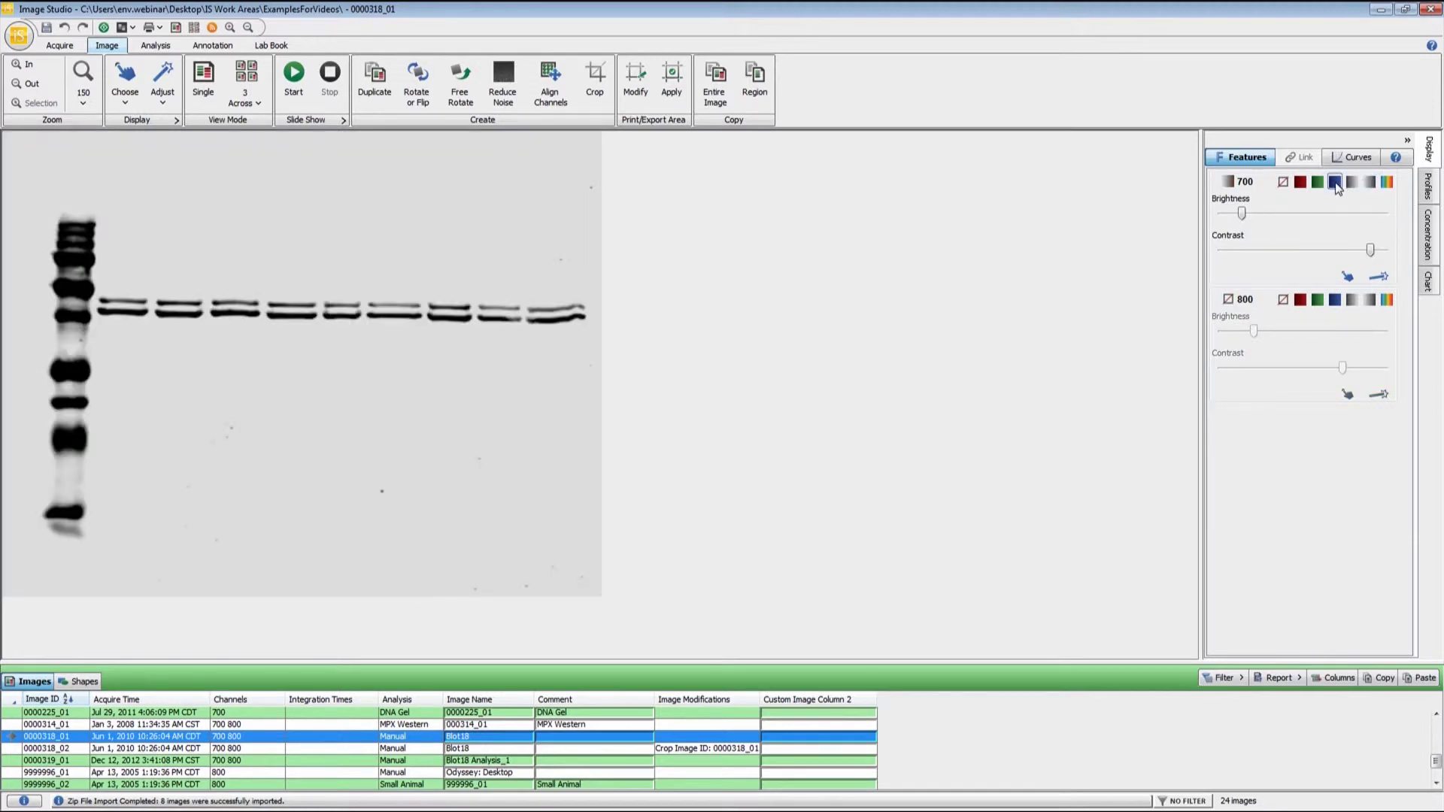
{"action": "left_click", "coordinate": [1335, 182]}
{"action": "left_click", "coordinate": [1389, 187]}
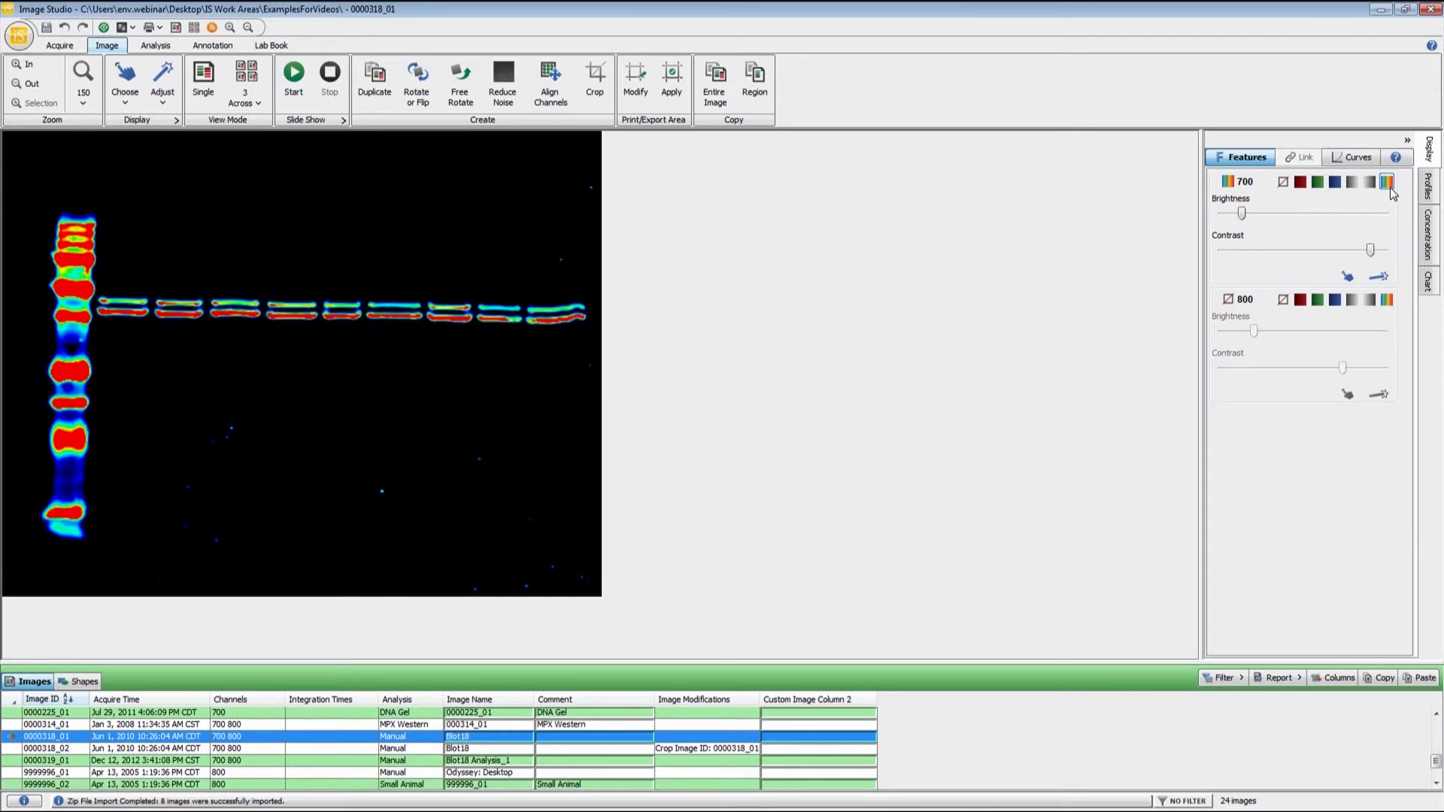
{"action": "left_click", "coordinate": [1301, 183]}
{"action": "left_click", "coordinate": [1318, 301]}
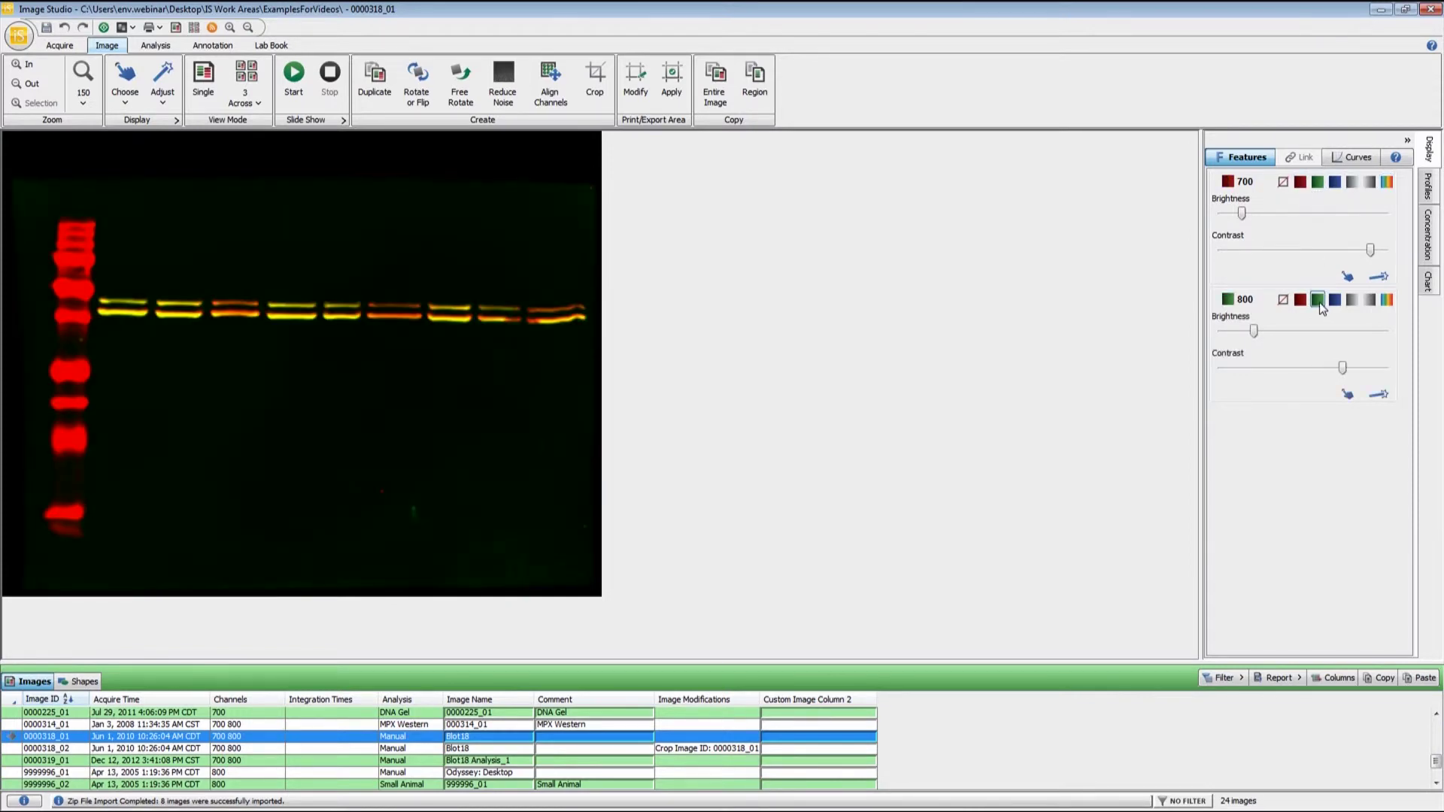
{"action": "left_click", "coordinate": [1283, 183]}
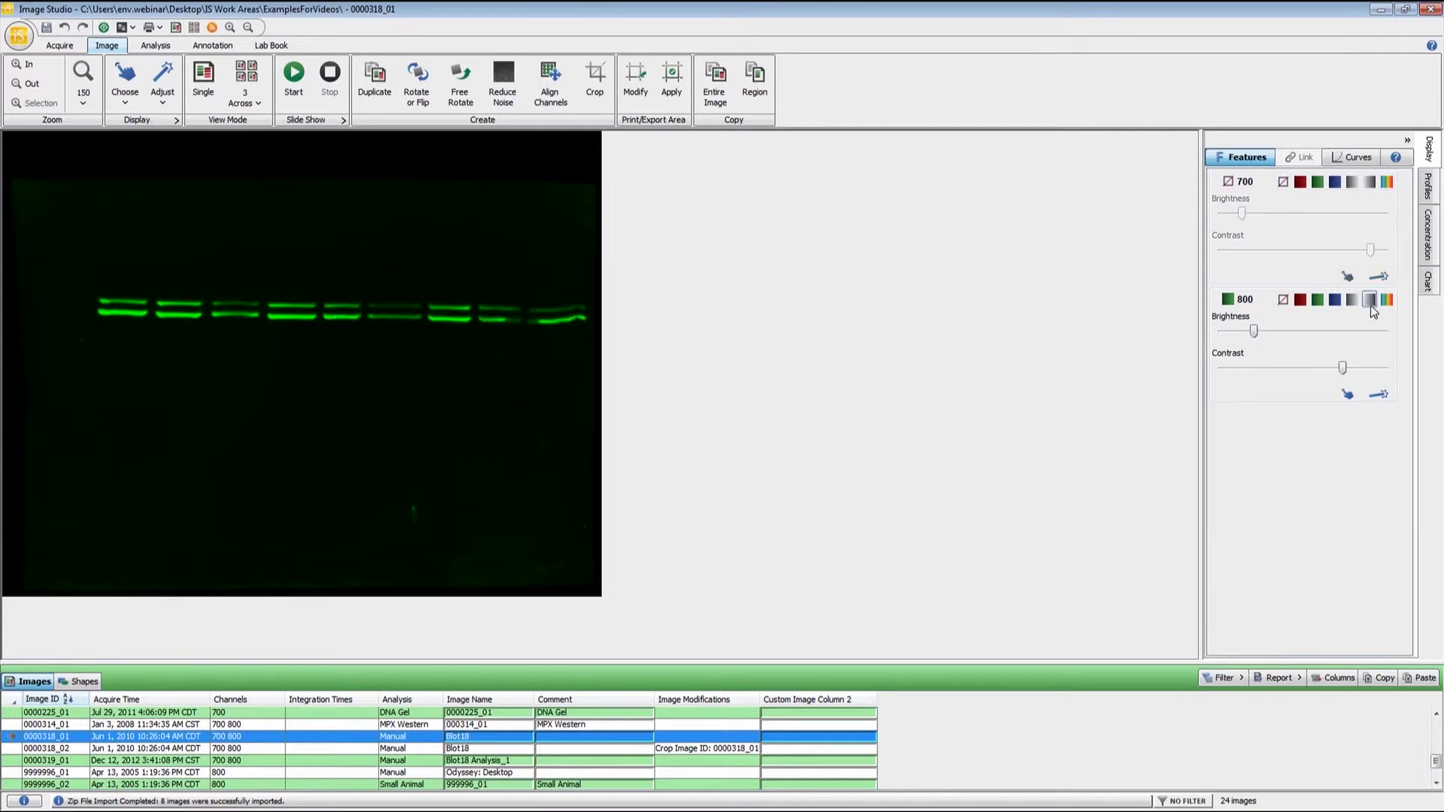
{"action": "left_click", "coordinate": [1370, 301]}
{"action": "left_click", "coordinate": [1369, 183]}
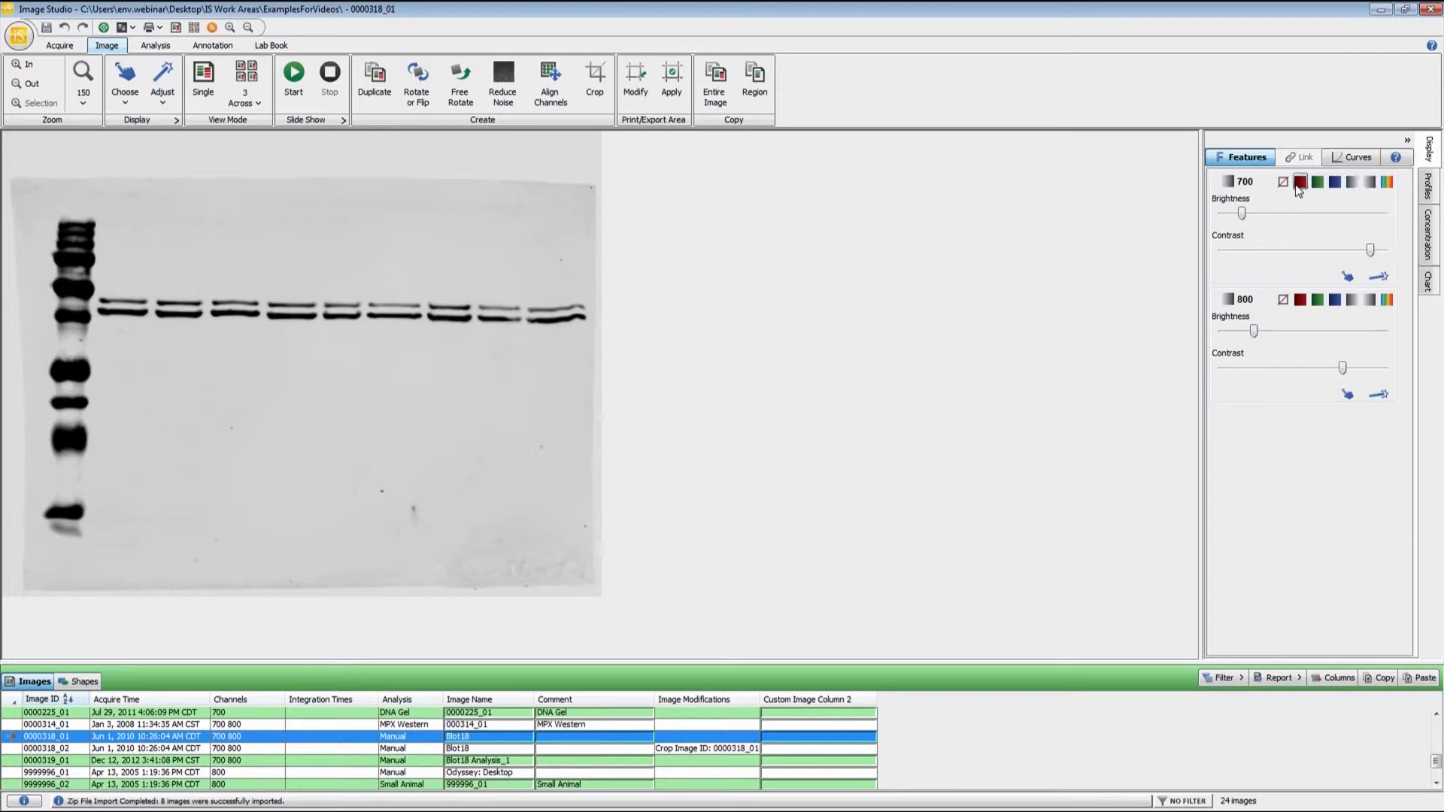
{"action": "left_click", "coordinate": [1300, 185]}
{"action": "left_click", "coordinate": [1352, 300]}
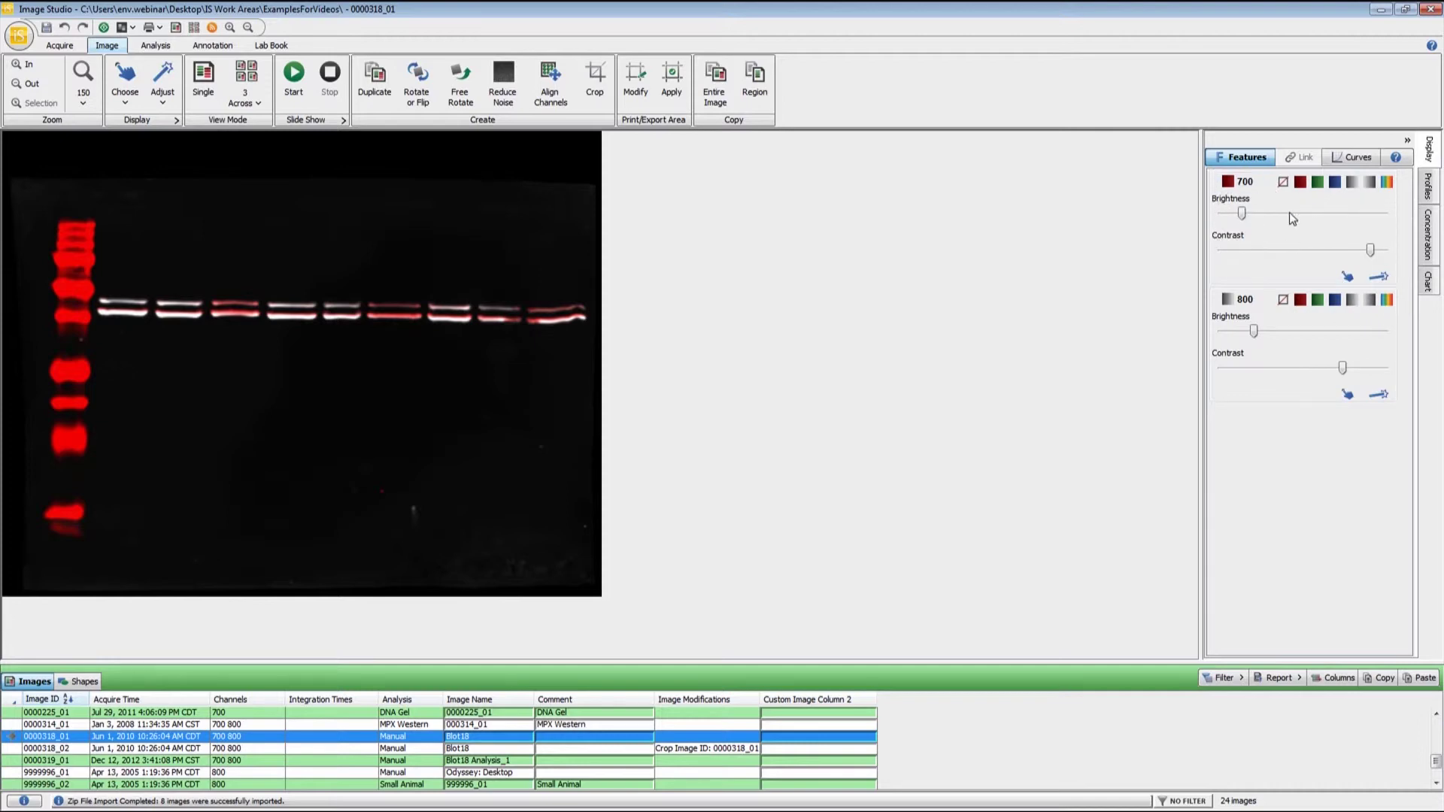
{"action": "left_click", "coordinate": [1316, 300]}
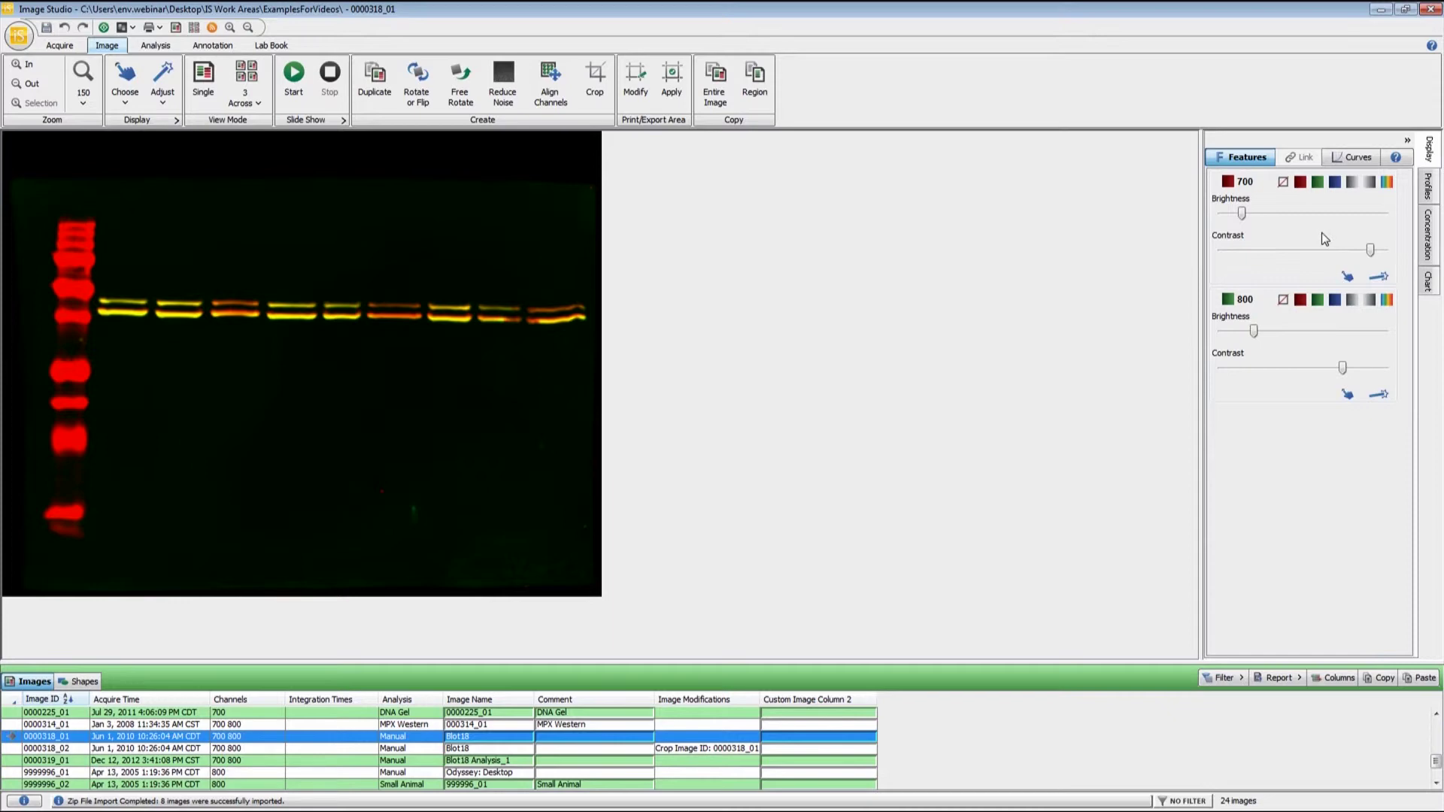
{"action": "left_click", "coordinate": [1352, 165]}
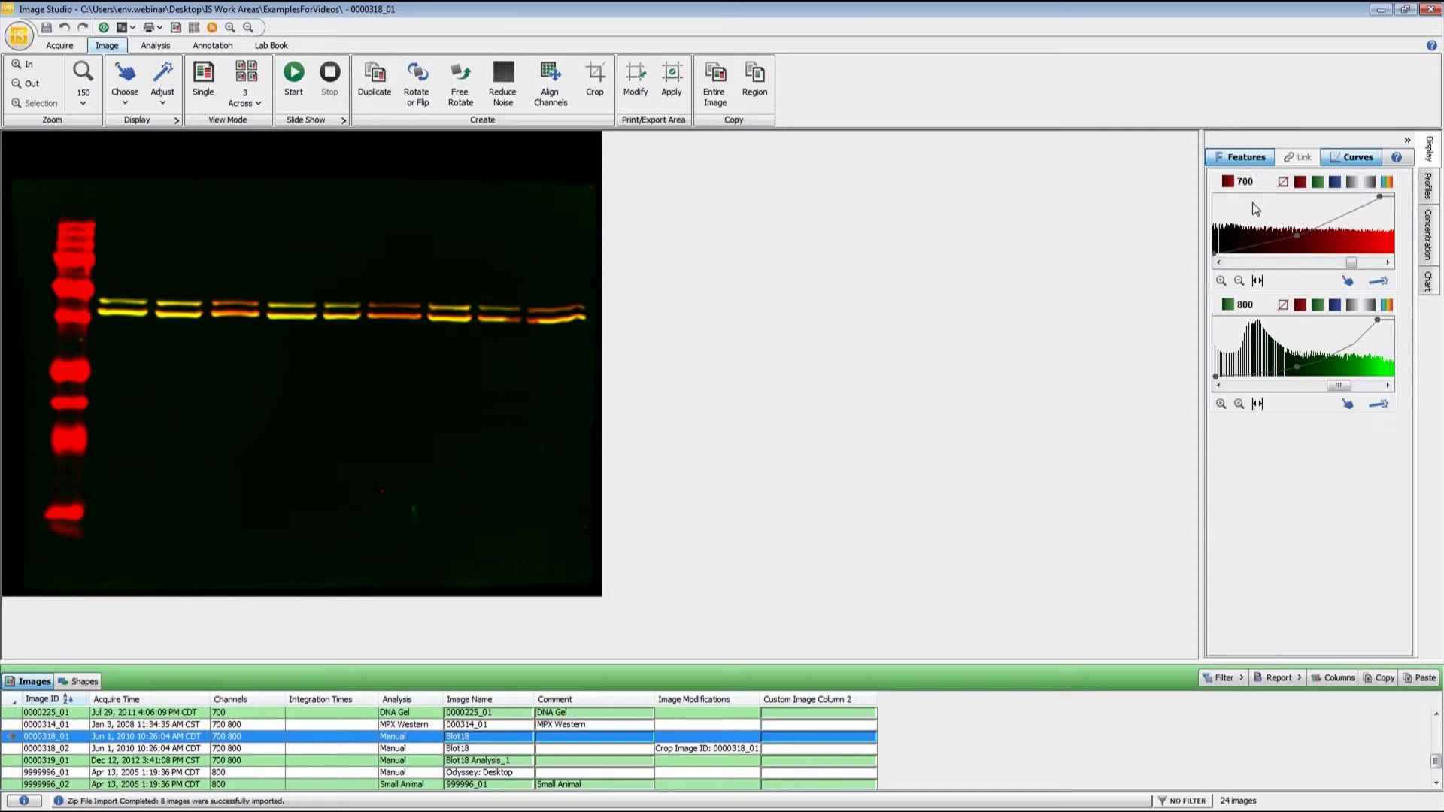
Lower the 700 curve's maximum, adjust its minimum, and lower the 800 curve's maximum.
{"action": "mouse_move", "coordinate": [1380, 197]}
{"action": "left_mouse_down"}
{"action": "mouse_move", "coordinate": [1260, 197]}
{"action": "mouse_move", "coordinate": [1339, 197]}
{"action": "mouse_move", "coordinate": [1302, 197]}
{"action": "mouse_move", "coordinate": [1253, 226]}
{"action": "mouse_move", "coordinate": [1351, 233]}
{"action": "mouse_move", "coordinate": [1354, 199]}
{"action": "left_mouse_up"}
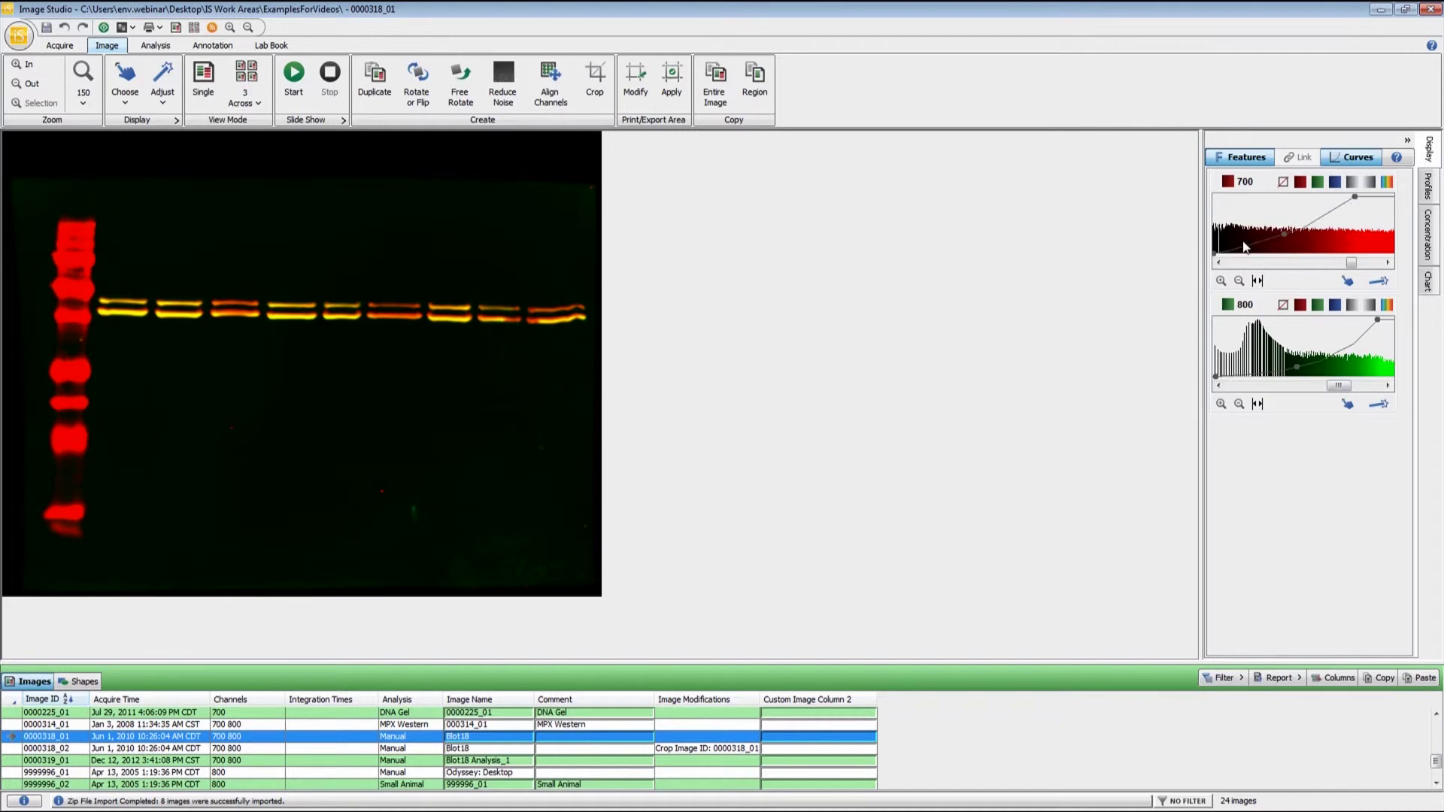
{"action": "left_click_drag", "start_coordinate": [1216, 252], "coordinate": [1274, 235]}
{"action": "mouse_move", "coordinate": [1274, 235]}
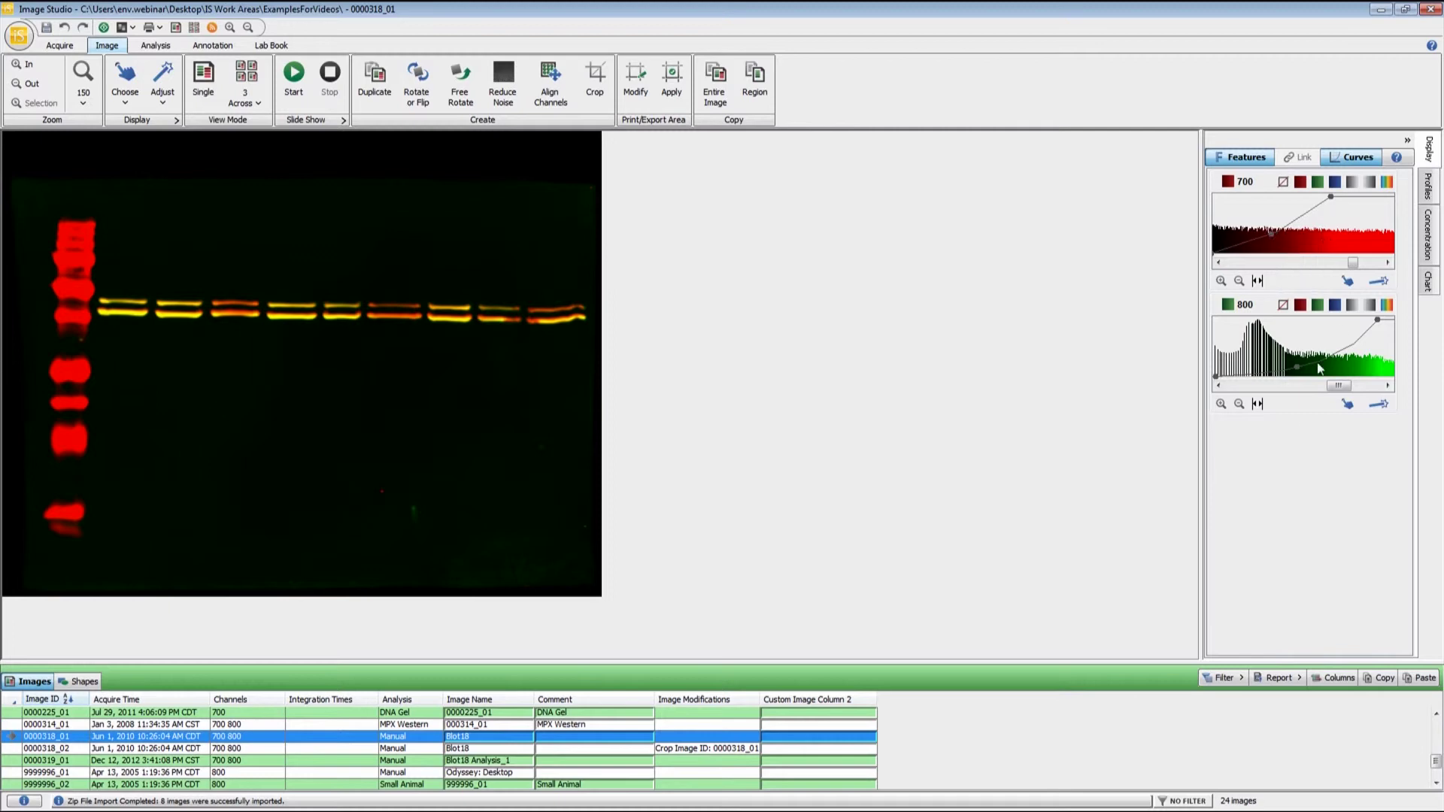
{"action": "mouse_move", "coordinate": [1294, 369]}
{"action": "mouse_move", "coordinate": [1377, 319]}
{"action": "left_mouse_down"}
{"action": "mouse_move", "coordinate": [1336, 325]}
{"action": "mouse_move", "coordinate": [1362, 329]}
{"action": "left_mouse_up"}
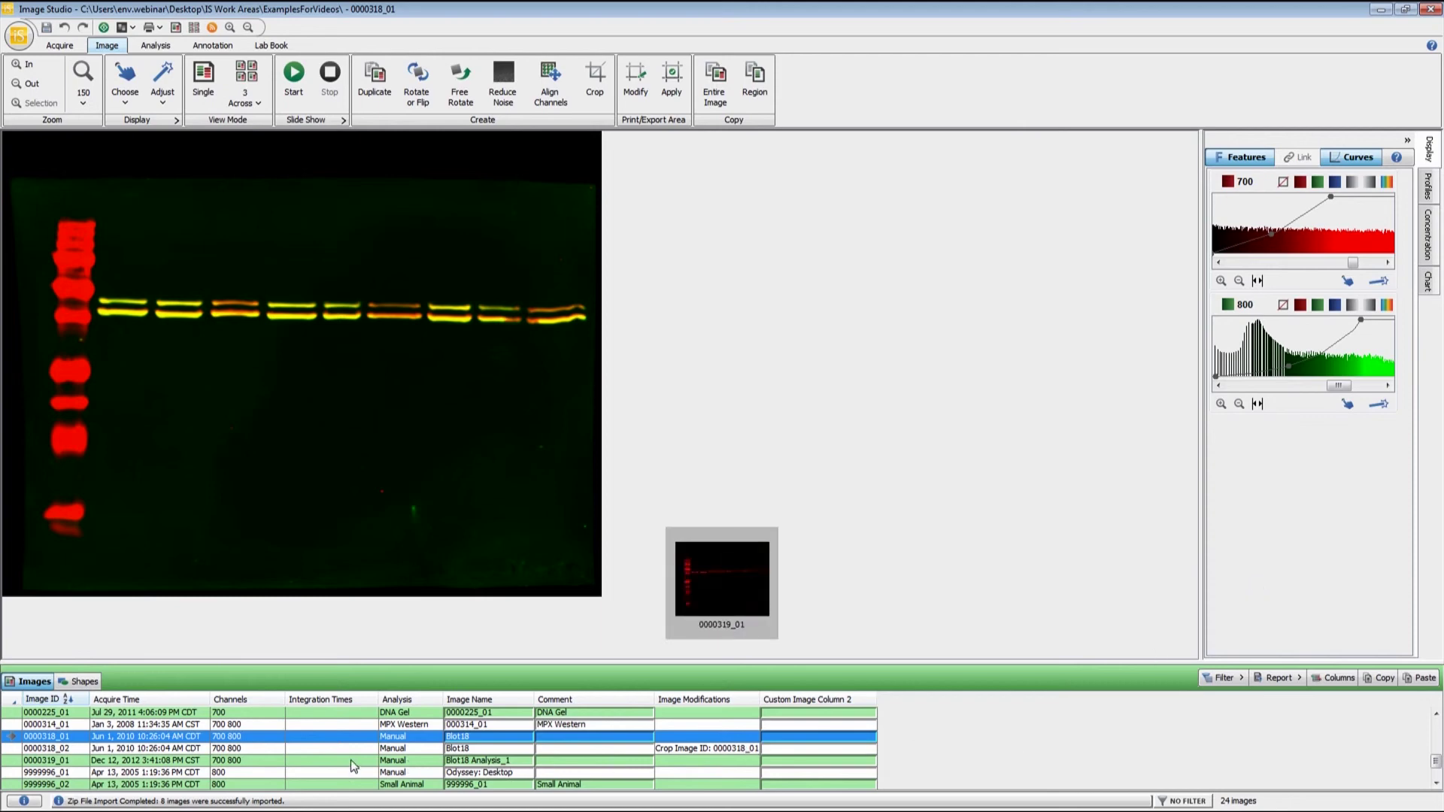
Shift-select image rows 0000318_01 through 9999996_01 and bring up the table's filter options.
{"action": "left_click", "coordinate": [173, 773], "text": "shift"}
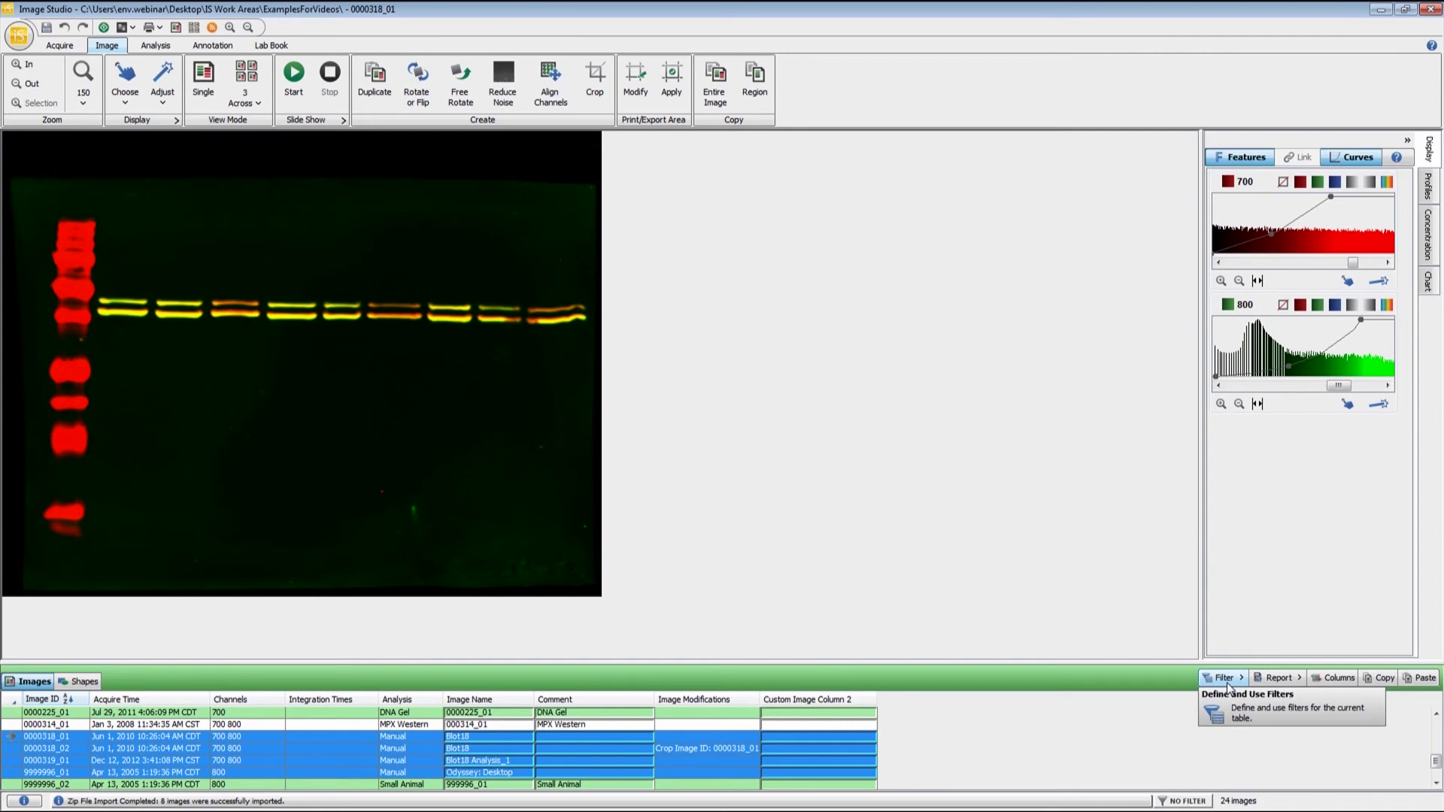
{"action": "left_click", "coordinate": [1227, 682]}
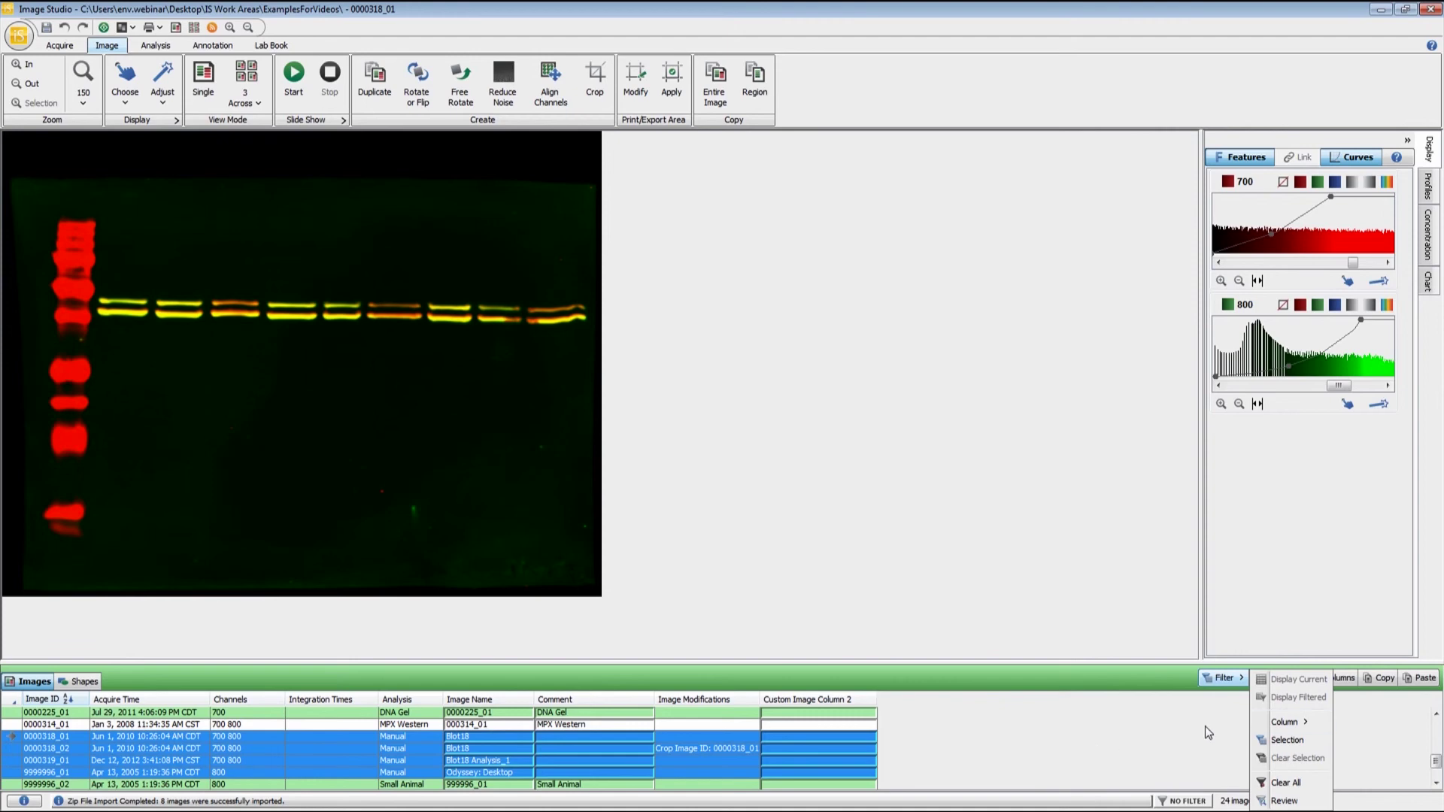
Filter the Images table to the selection (4 of 24) and link display values across those images.
{"action": "left_click", "coordinate": [1287, 741]}
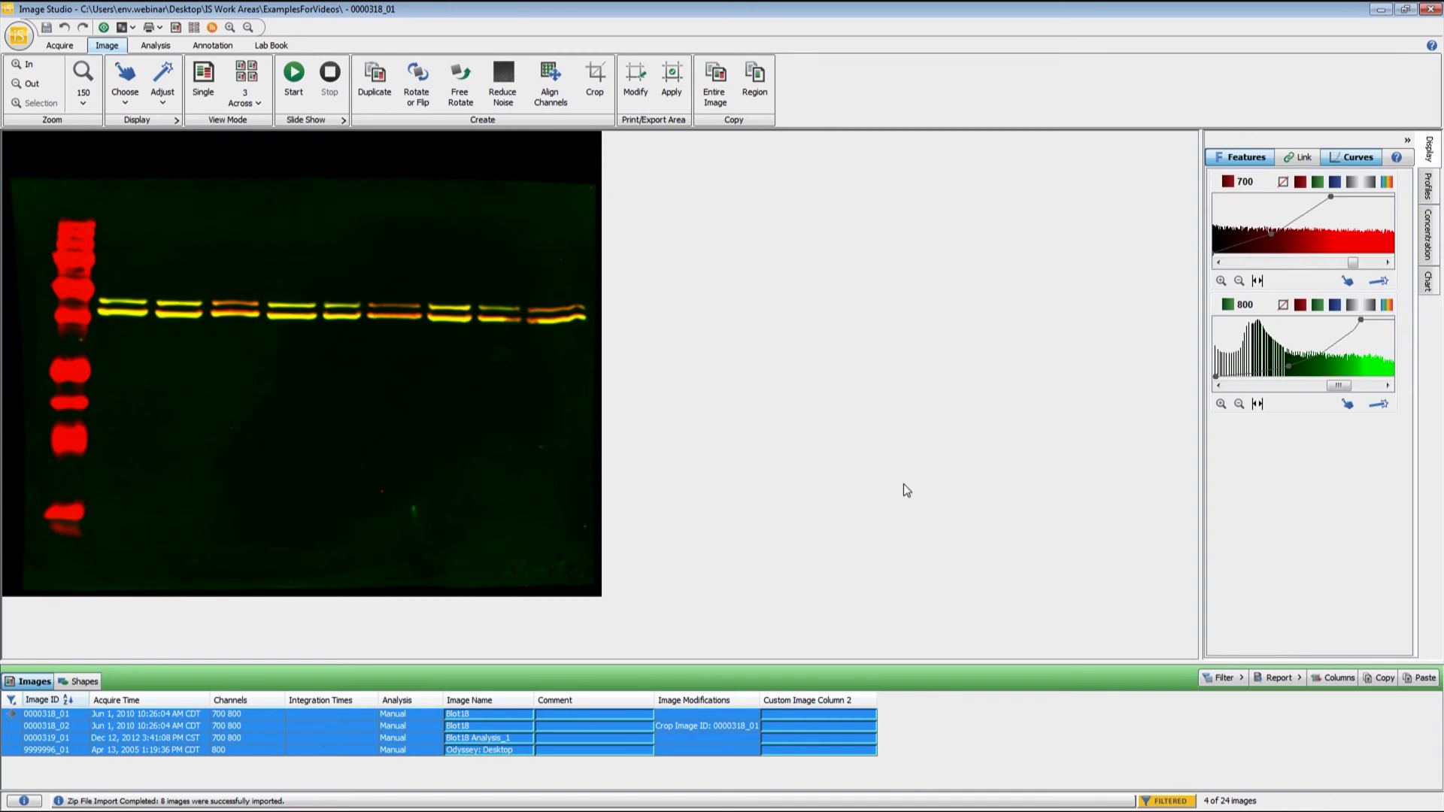
{"action": "left_click", "coordinate": [1299, 158]}
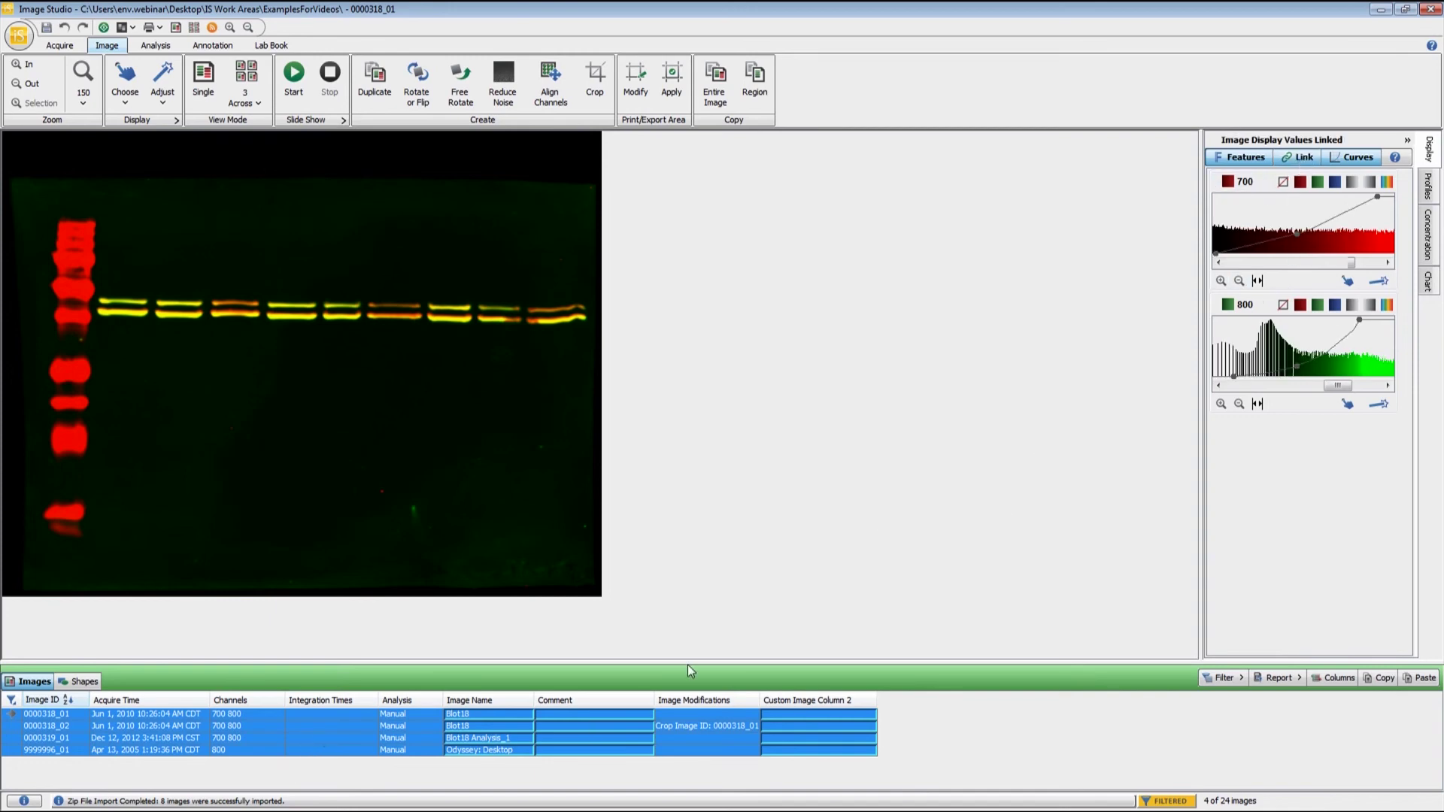
{"action": "mouse_move", "coordinate": [362, 720]}
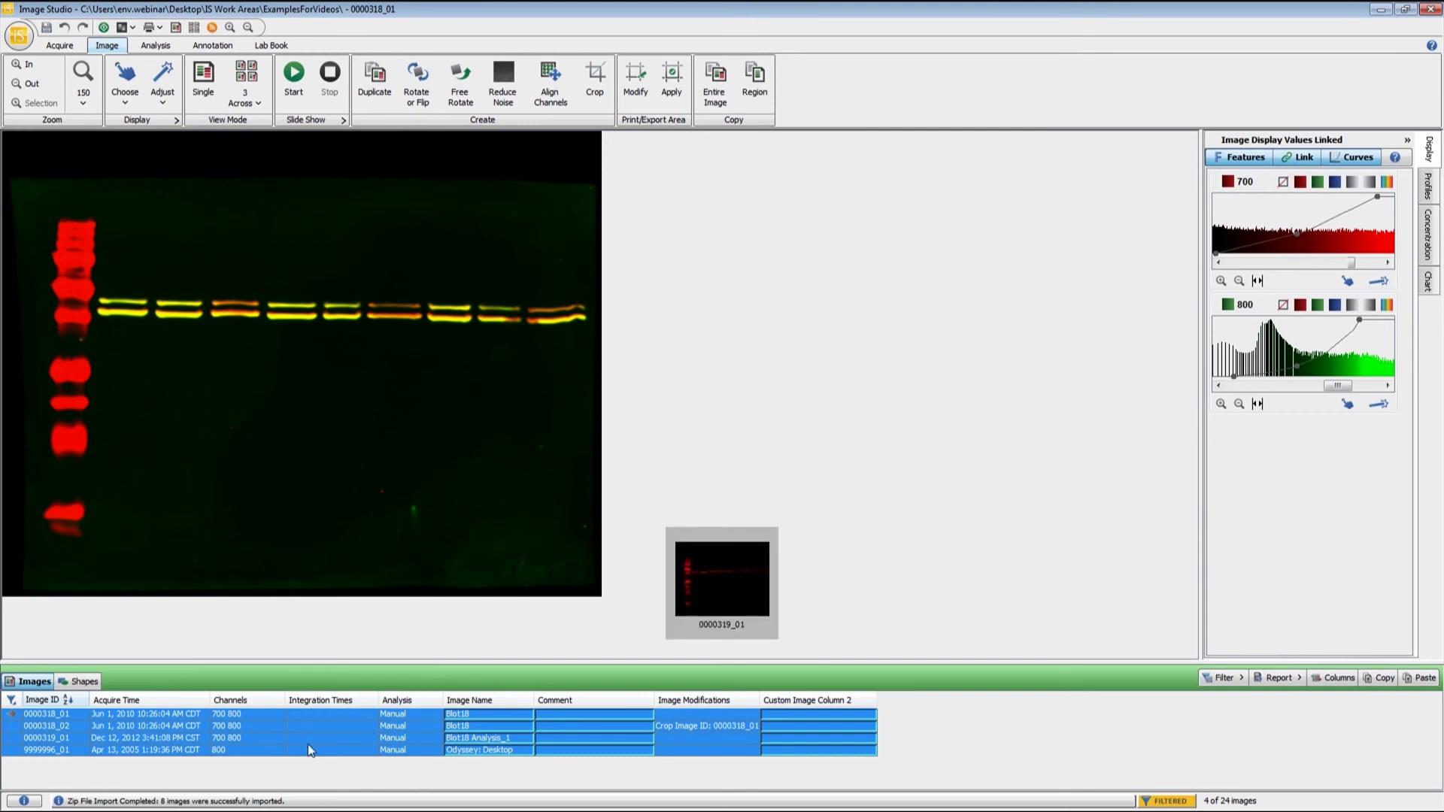
{"action": "mouse_move", "coordinate": [318, 735]}
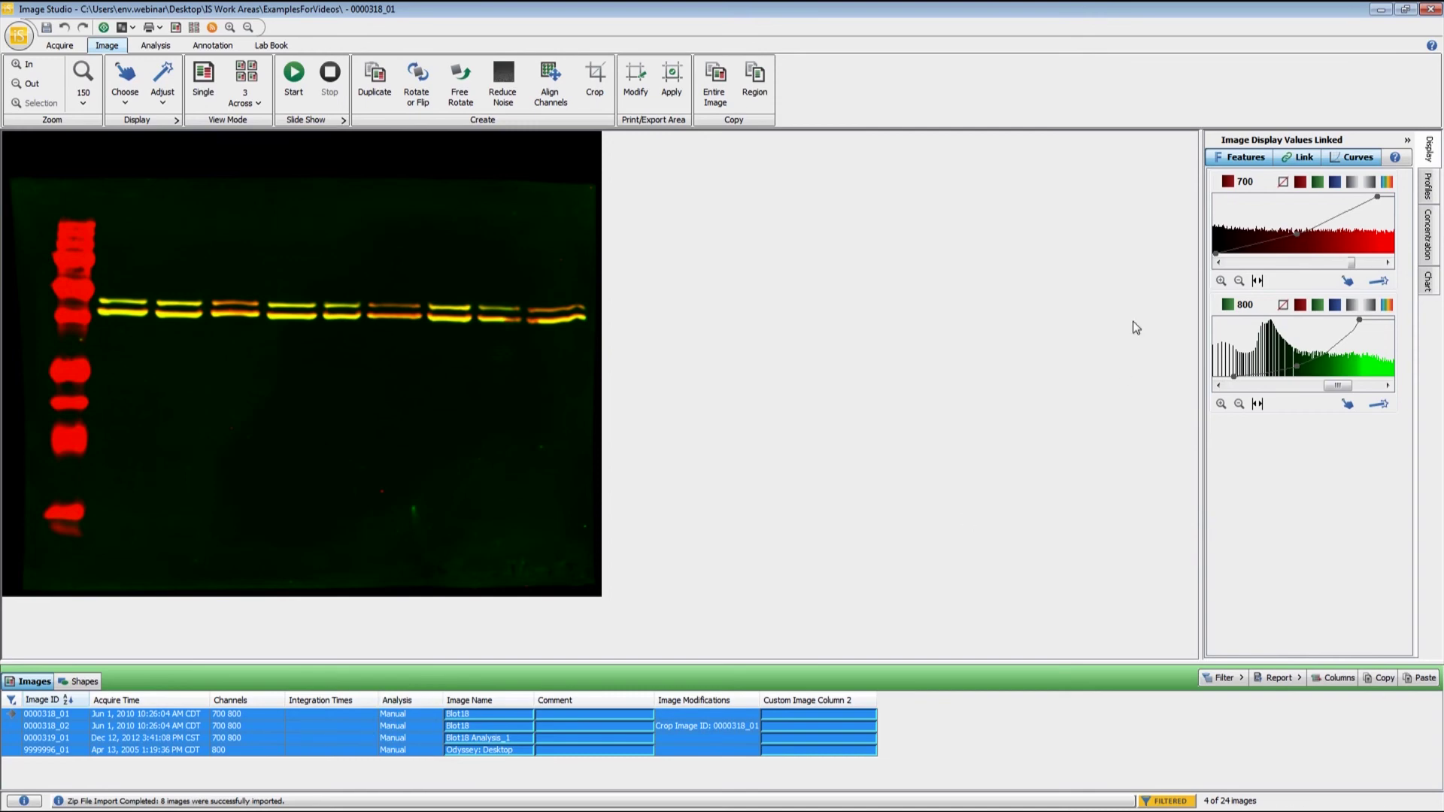
Show the four images 3 Across, pull the 700 curve maximum left and the 800 maximum right.
{"action": "left_click", "coordinate": [246, 83]}
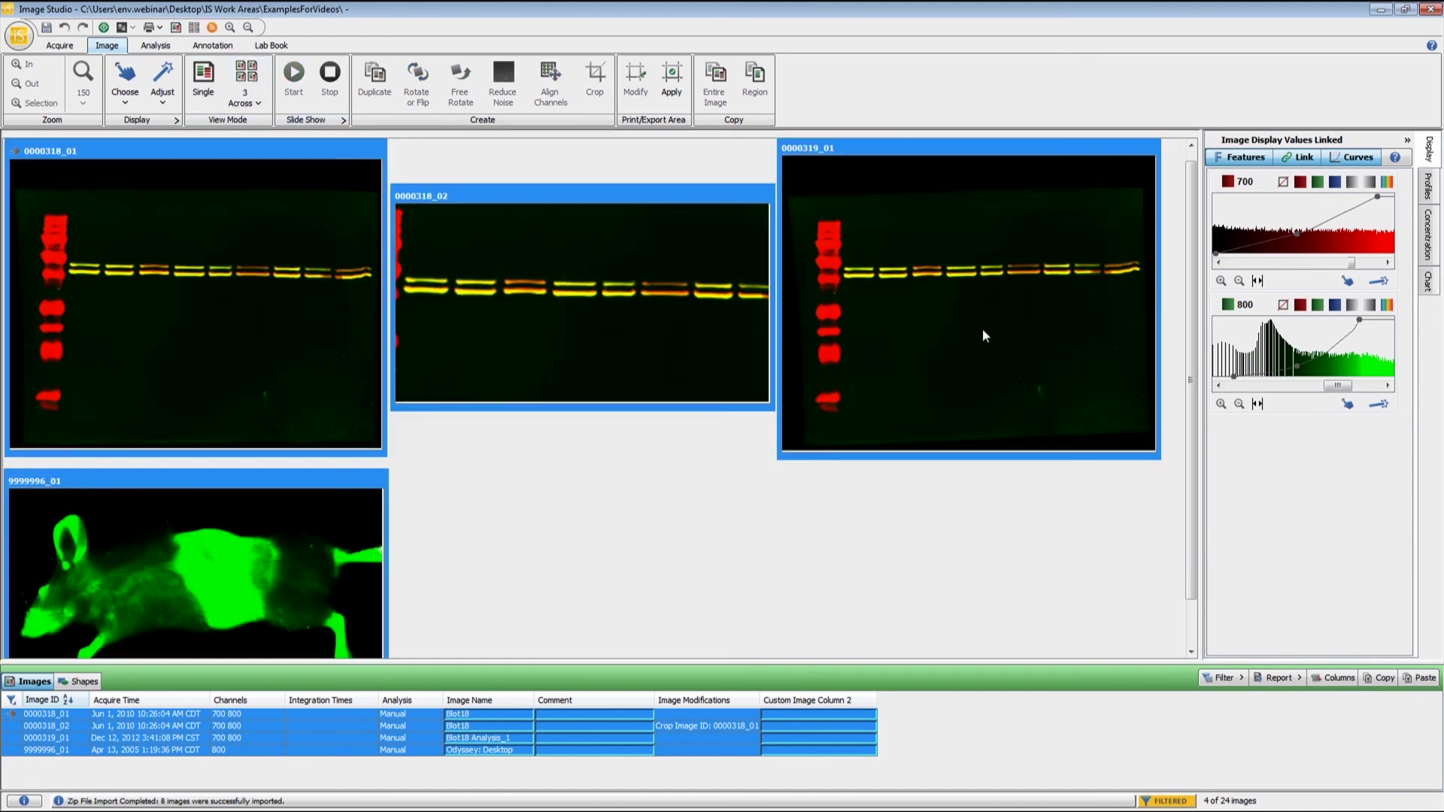
{"action": "left_click_drag", "start_coordinate": [1378, 191], "coordinate": [1322, 197]}
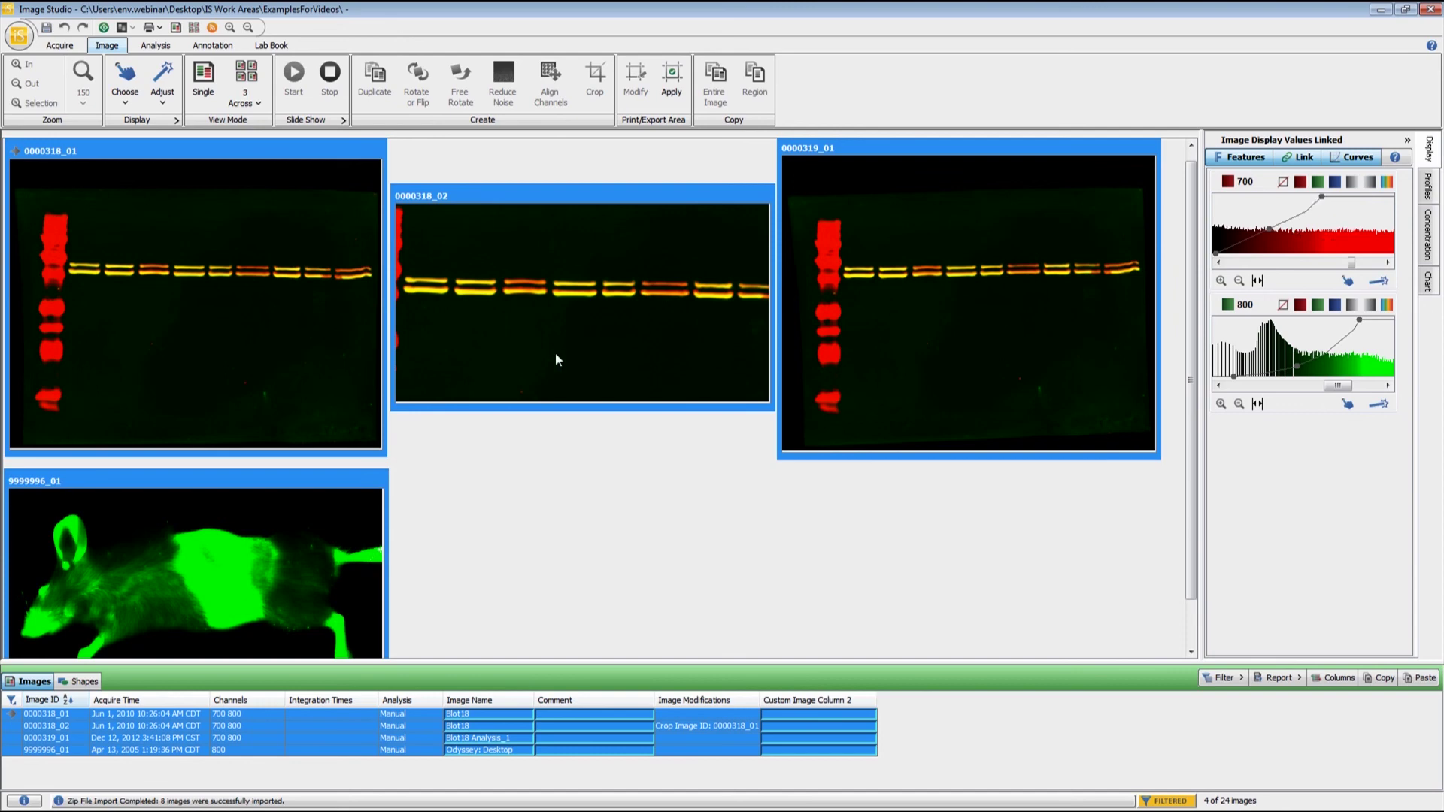
{"action": "double_click", "coordinate": [143, 305]}
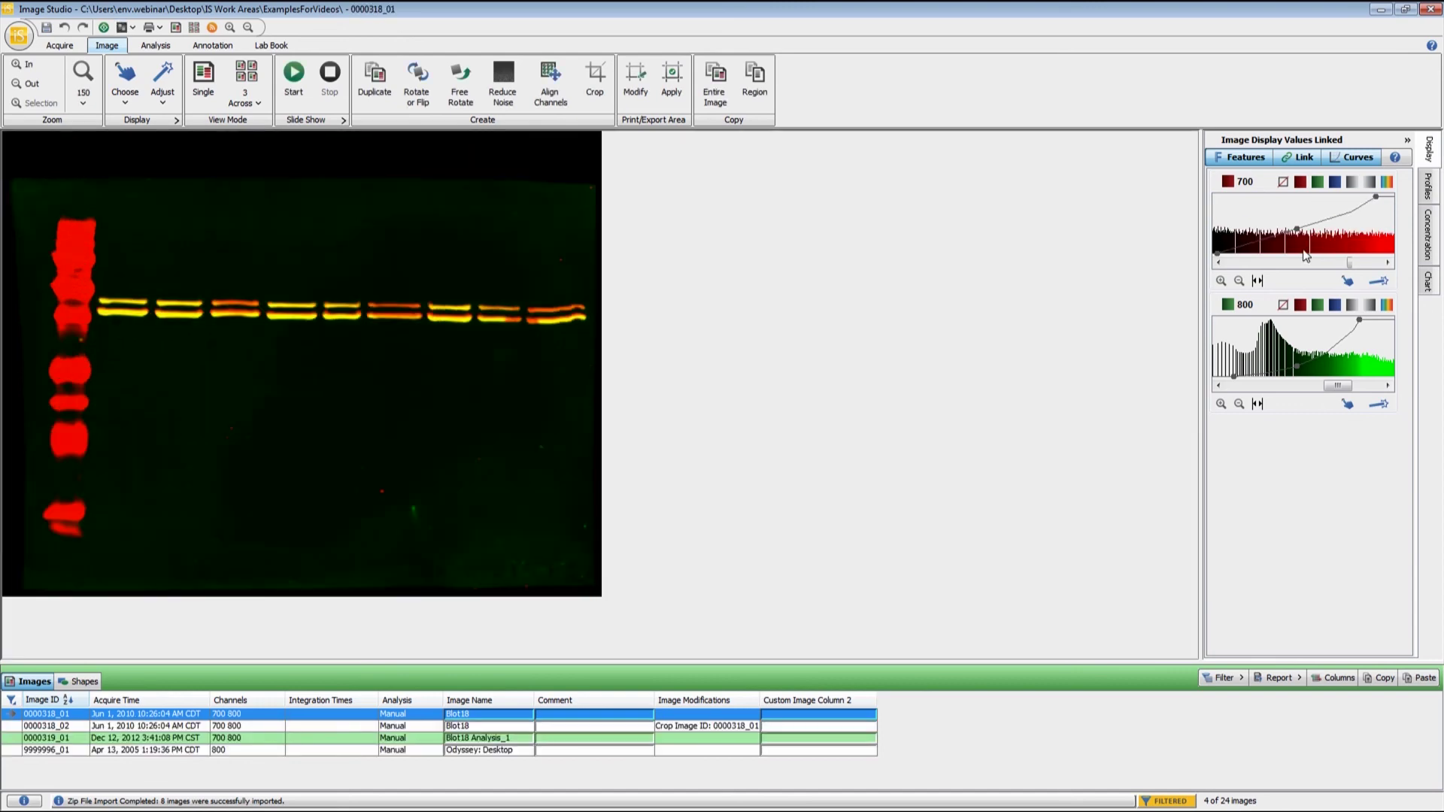
{"action": "left_click", "coordinate": [245, 83]}
{"action": "mouse_move", "coordinate": [1376, 196]}
{"action": "left_mouse_down"}
{"action": "mouse_move", "coordinate": [1325, 197]}
{"action": "mouse_move", "coordinate": [1389, 200]}
{"action": "left_mouse_up"}
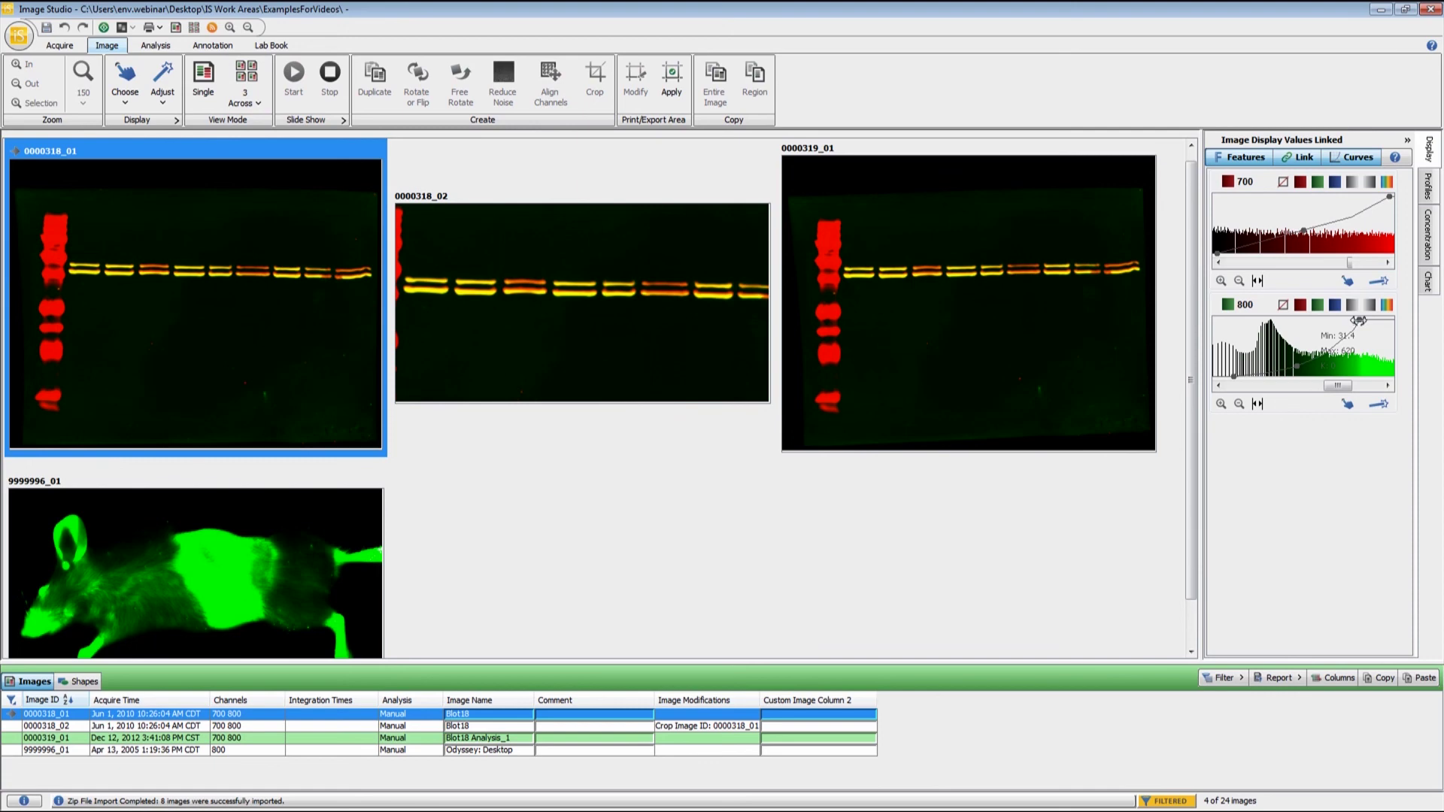
{"action": "mouse_move", "coordinate": [1360, 320]}
{"action": "left_mouse_down"}
{"action": "mouse_move", "coordinate": [1403, 321]}
{"action": "mouse_move", "coordinate": [1269, 323]}
{"action": "mouse_move", "coordinate": [1347, 320]}
{"action": "mouse_move", "coordinate": [1339, 329]}
{"action": "left_mouse_up"}
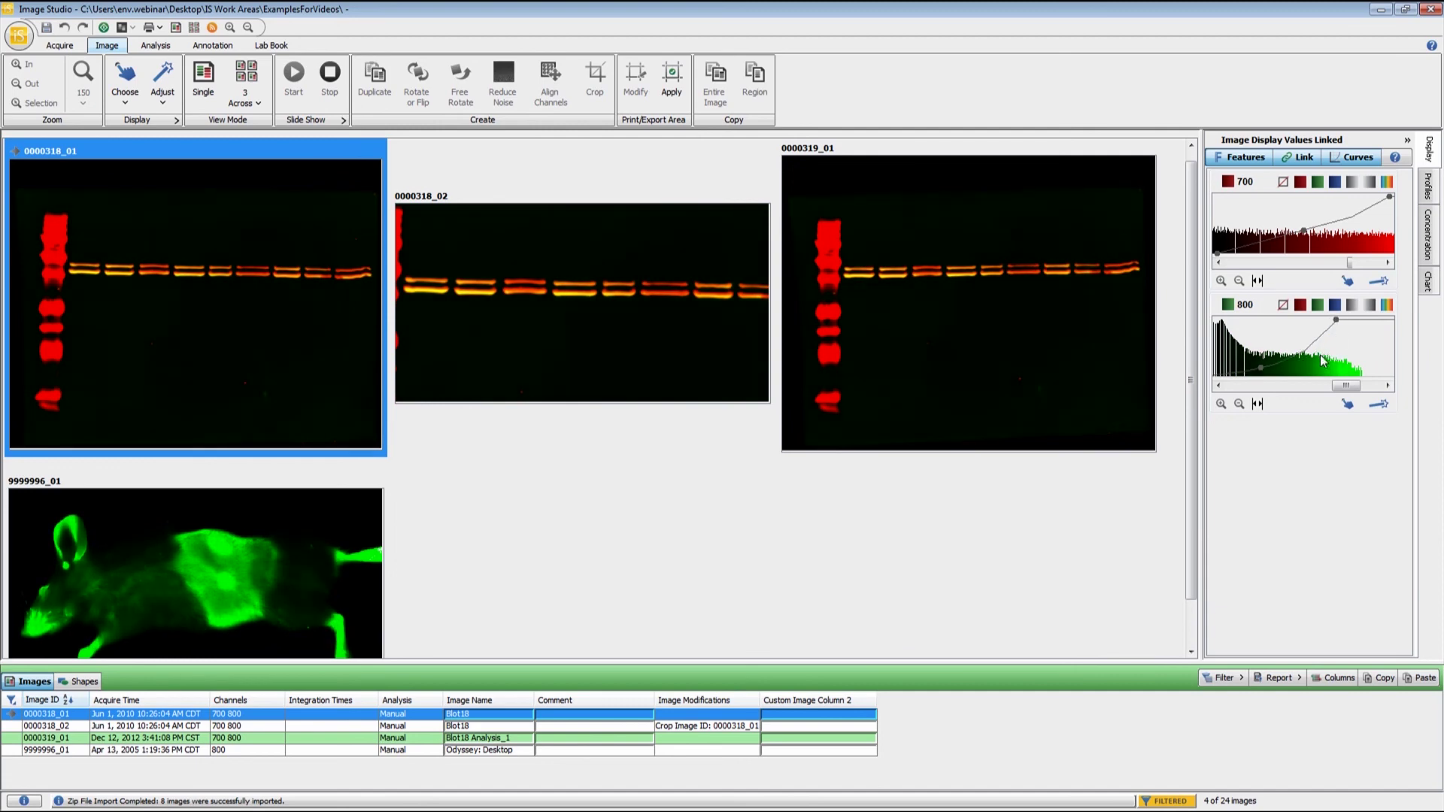